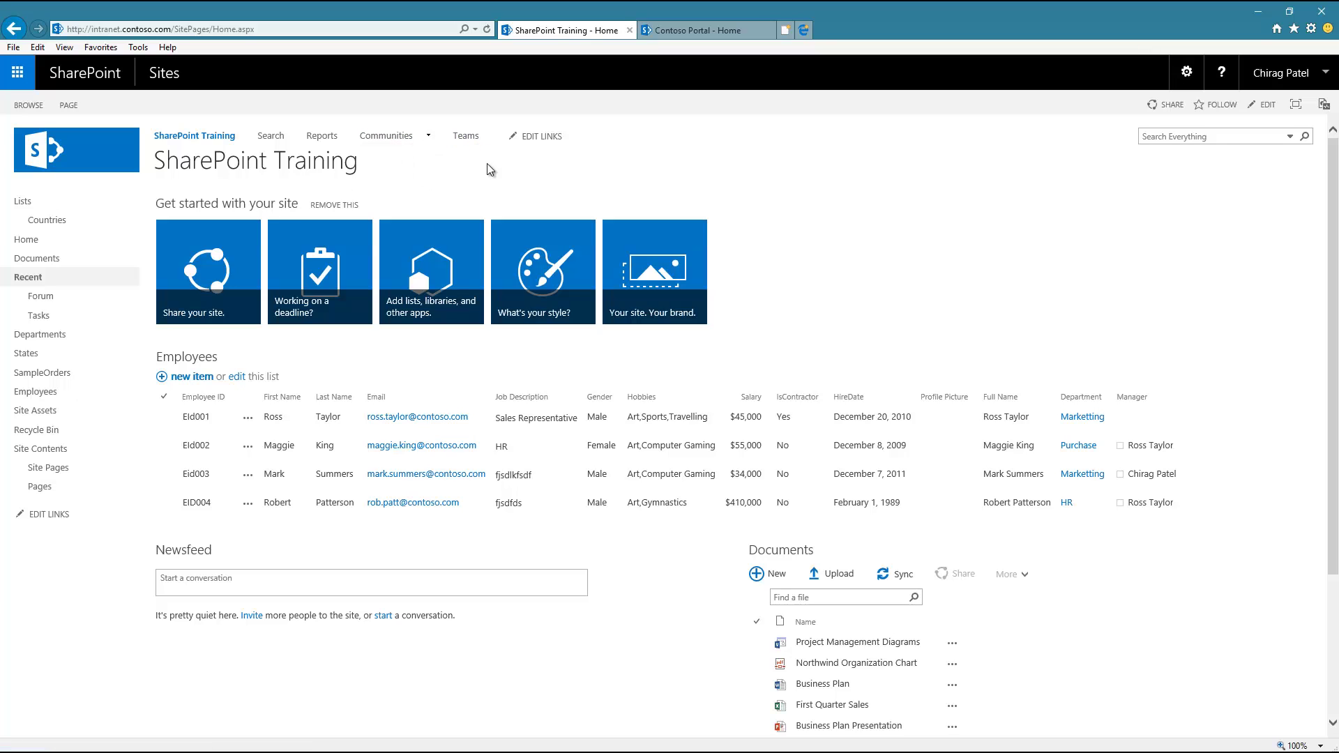
# Step: Open the Teams site's contents and start a new subsite there
pyautogui.moveTo(386, 140)
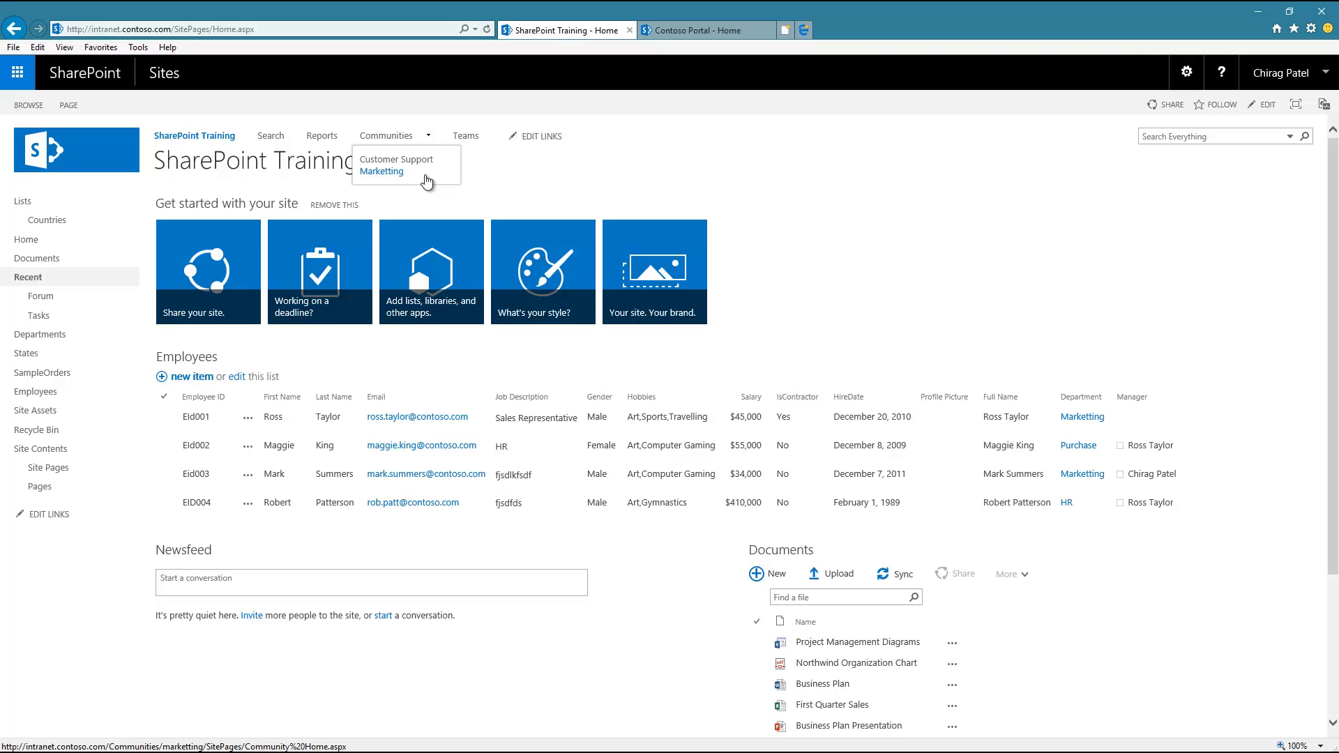
pyautogui.click(469, 139)
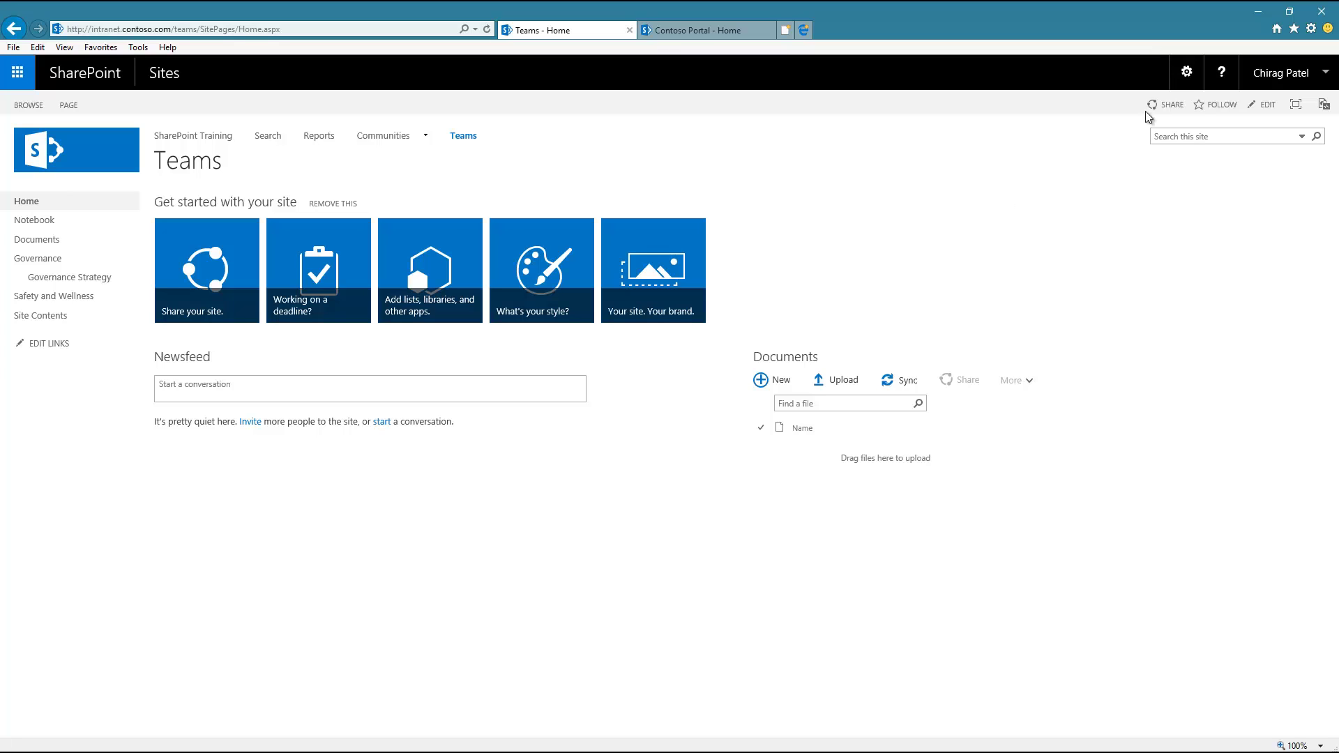
pyautogui.click(1184, 78)
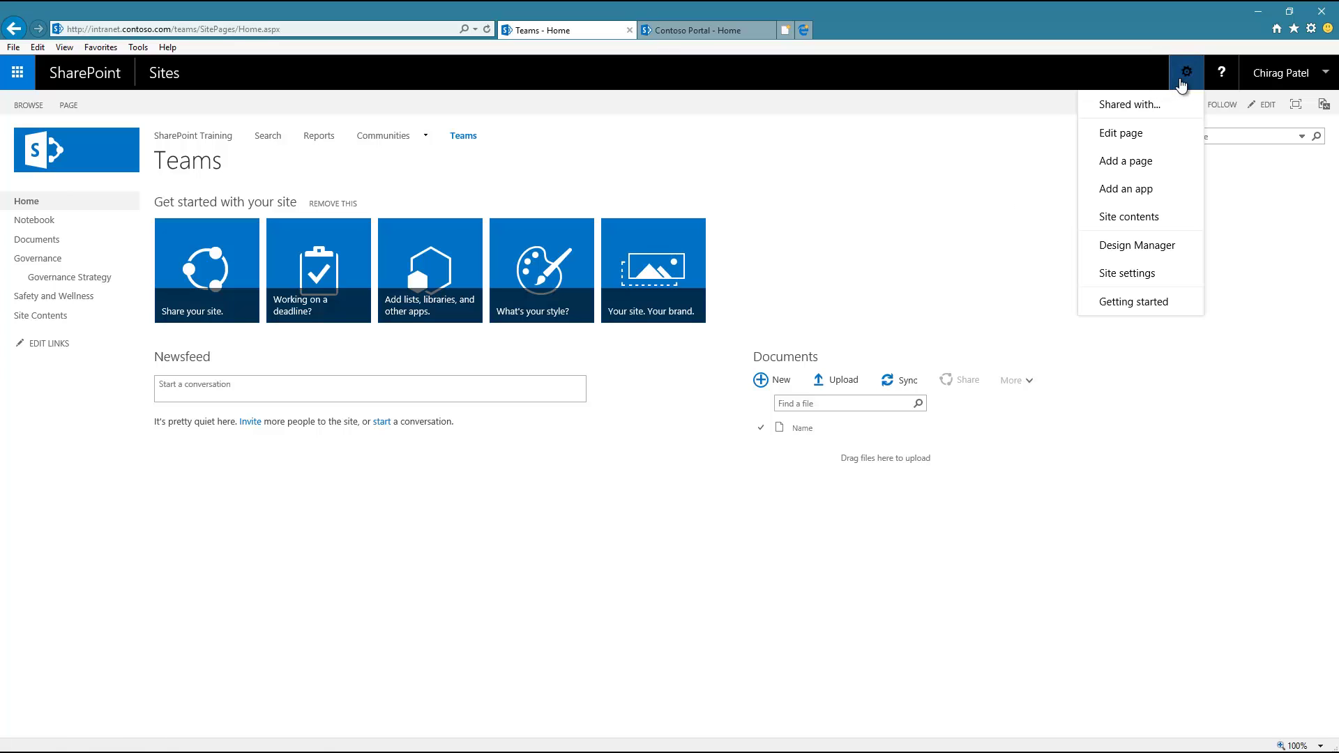
pyautogui.click(1114, 217)
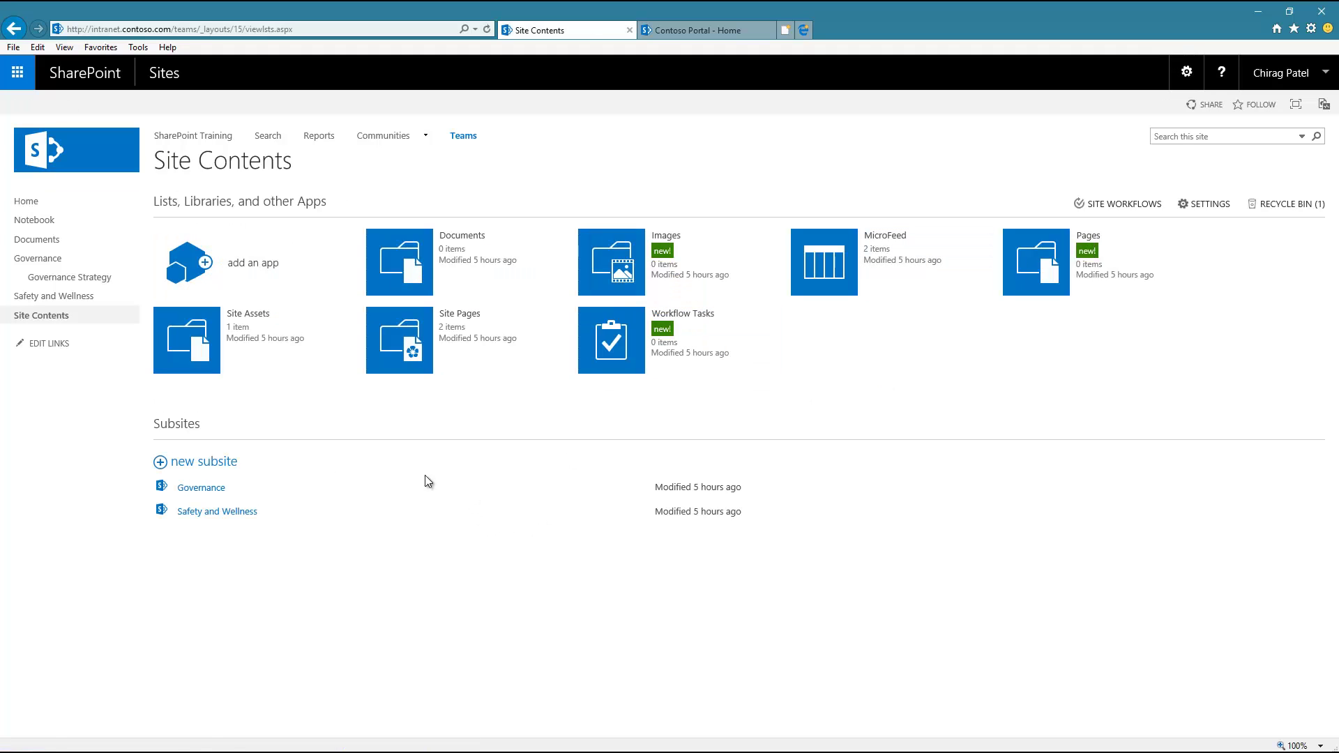
pyautogui.click(223, 471)
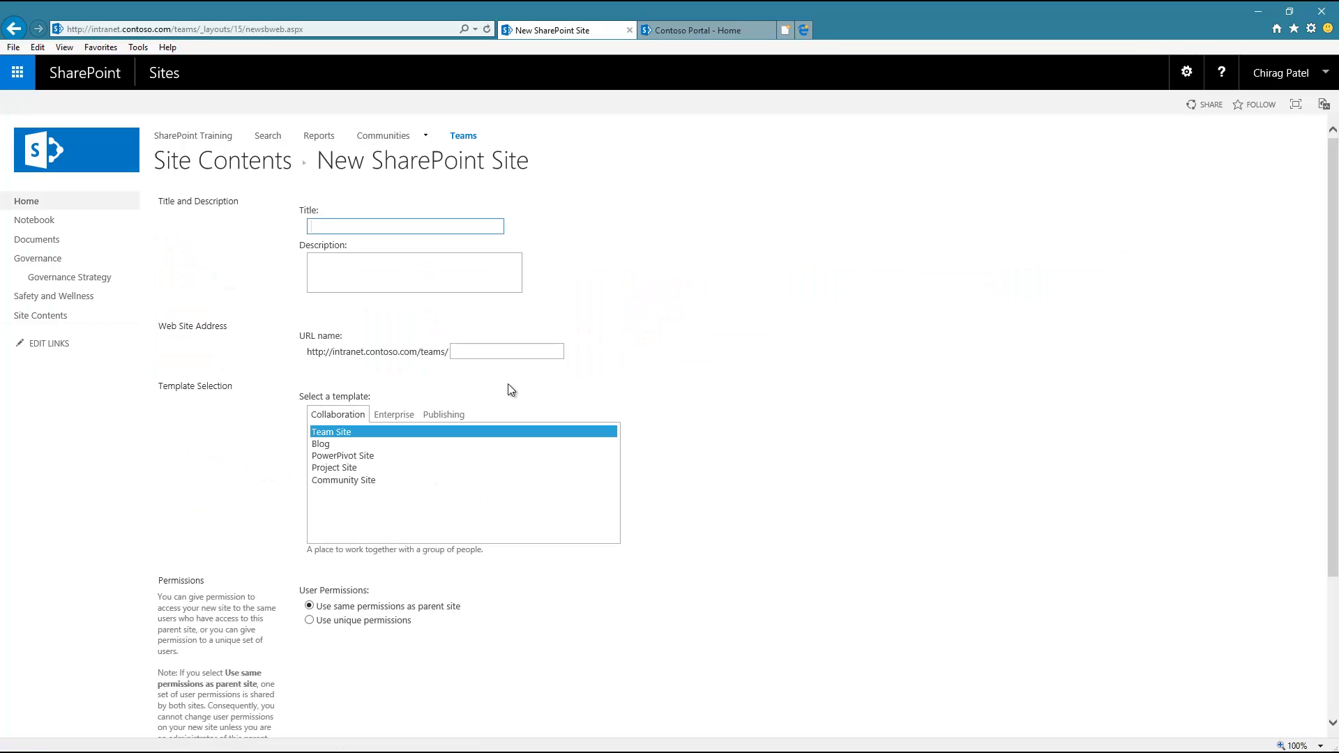
# Step: Title the new subsite IT Operations and set its URL name to itops
pyautogui.write('IT Operations')
pyautogui.press('Tab')
pyautogui.press('Tab')
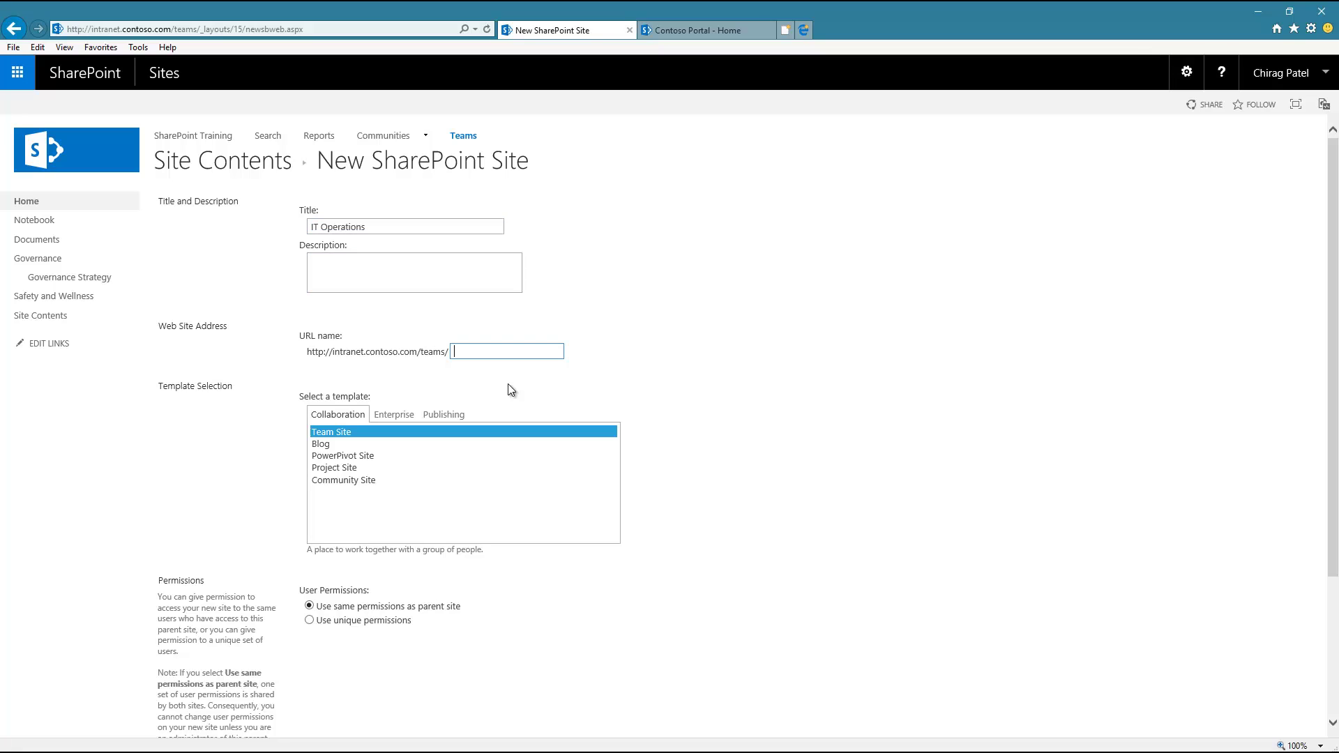
pyautogui.write('itops')
# Step: Create the subsite from the Team Site template without using the parent site's top link bar
pyautogui.scroll(-3, 188, 422)
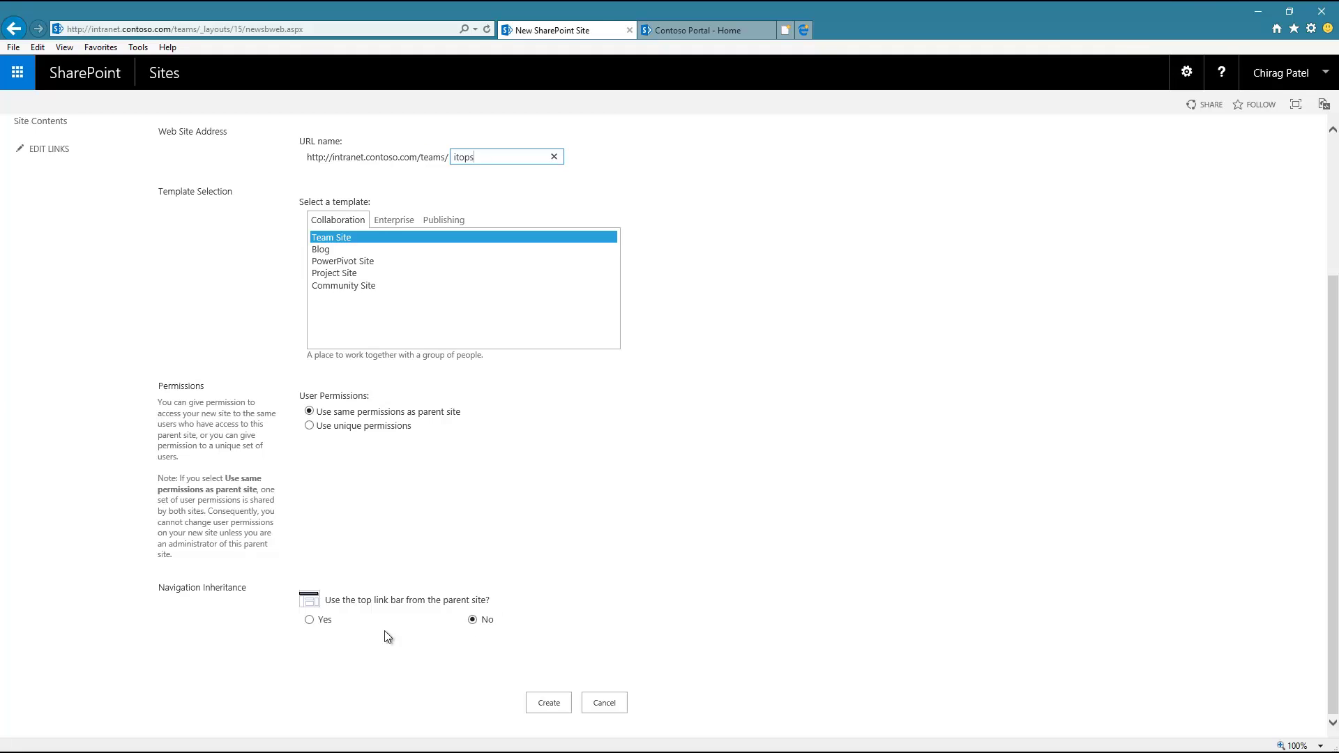
pyautogui.click(309, 619)
pyautogui.scroll(3, 608, 575)
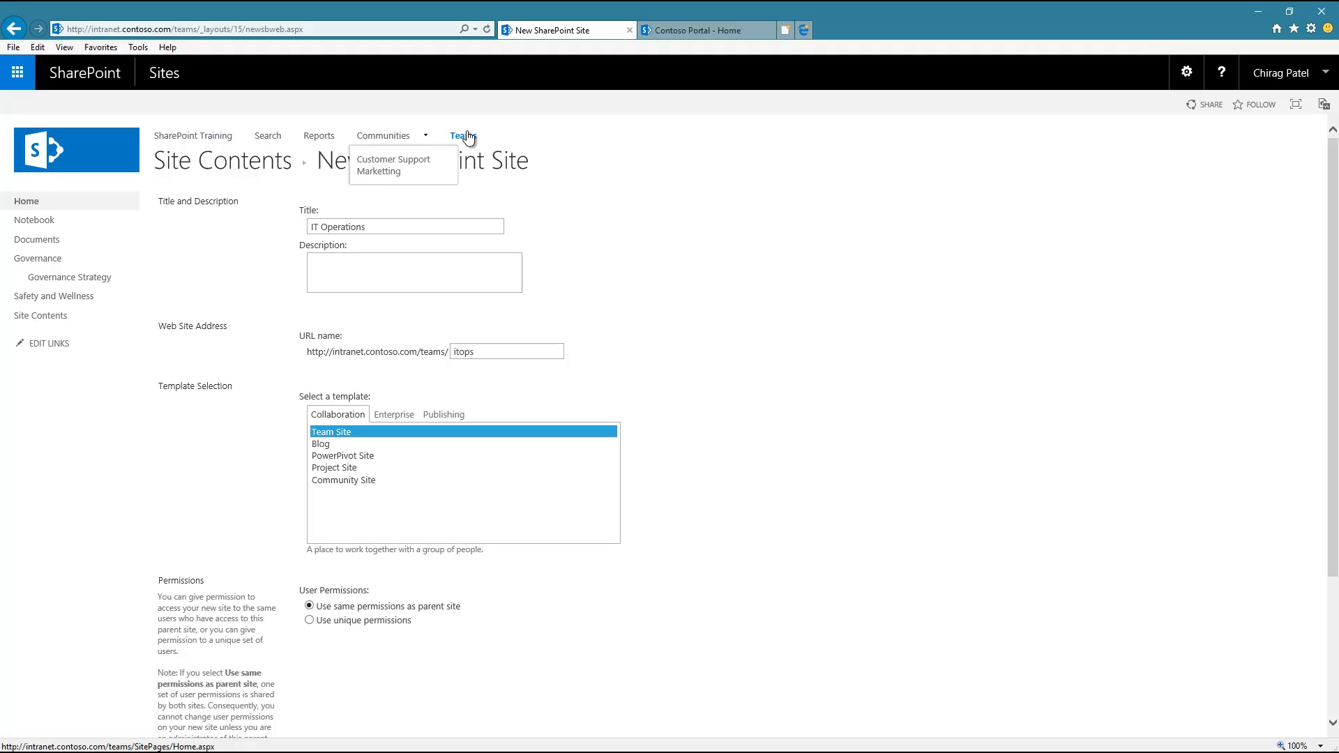
pyautogui.scroll(-3, 786, 395)
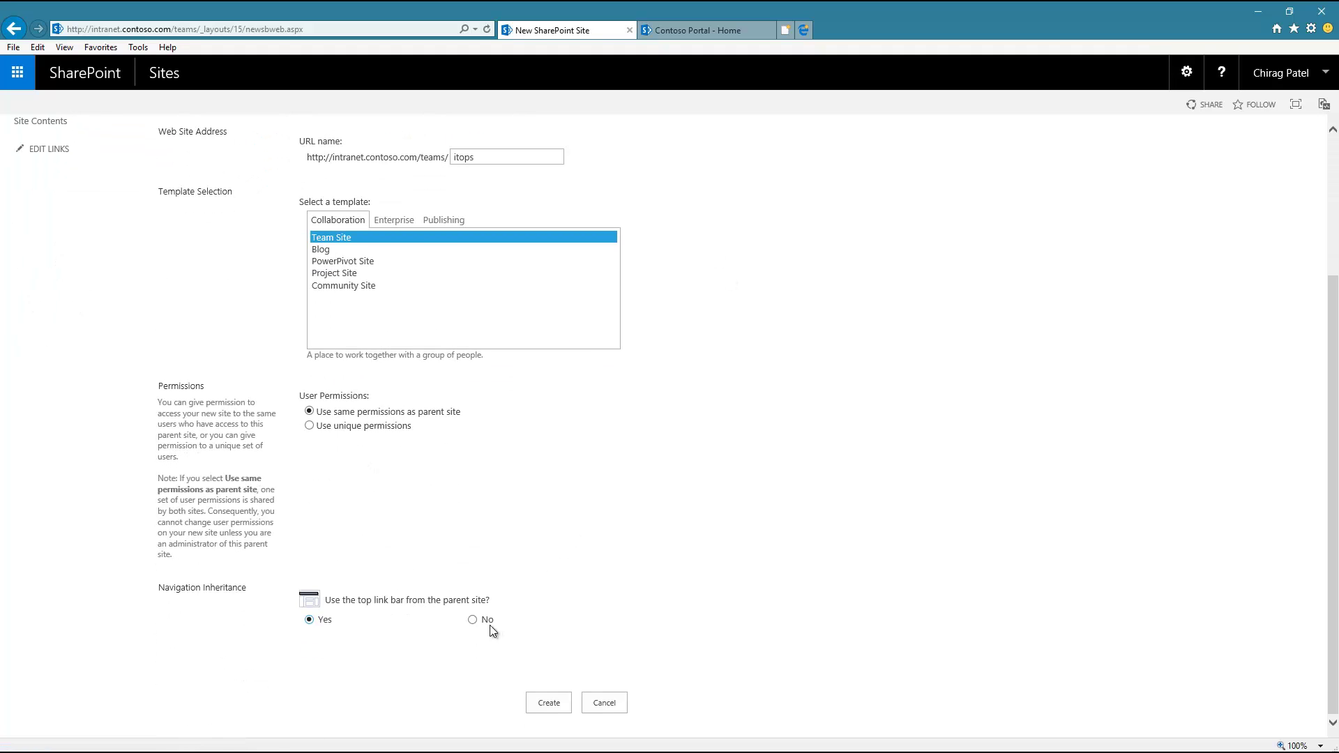
pyautogui.click(544, 702)
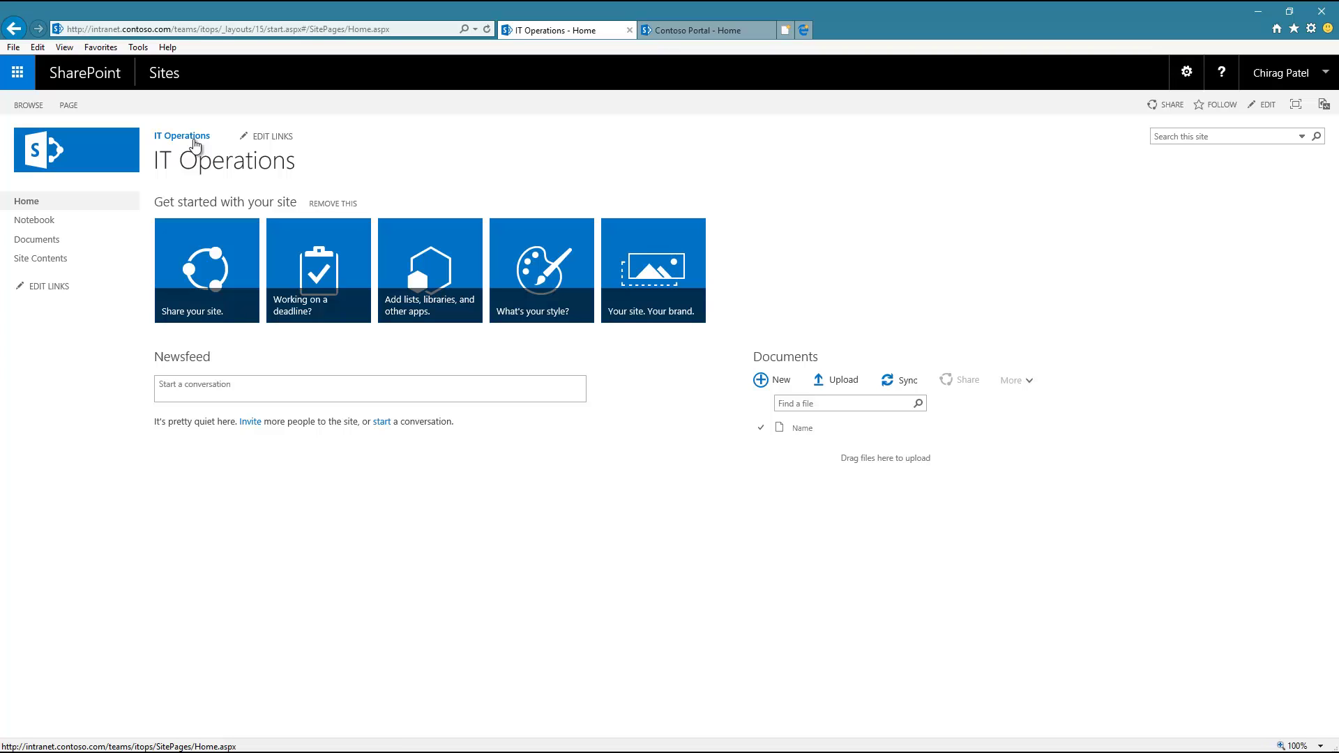
# Step: Review the list of site features and their activation status for the IT Operations site
pyautogui.click(1187, 81)
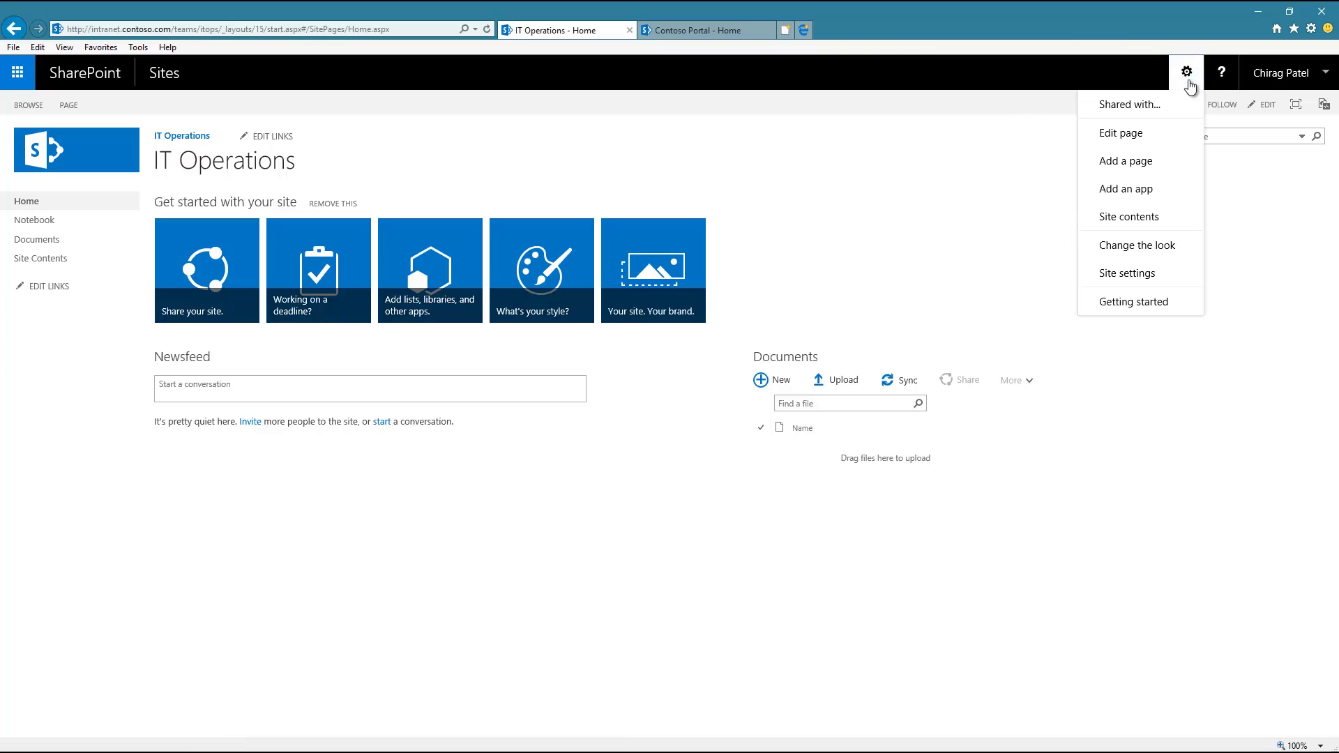
pyautogui.click(1121, 278)
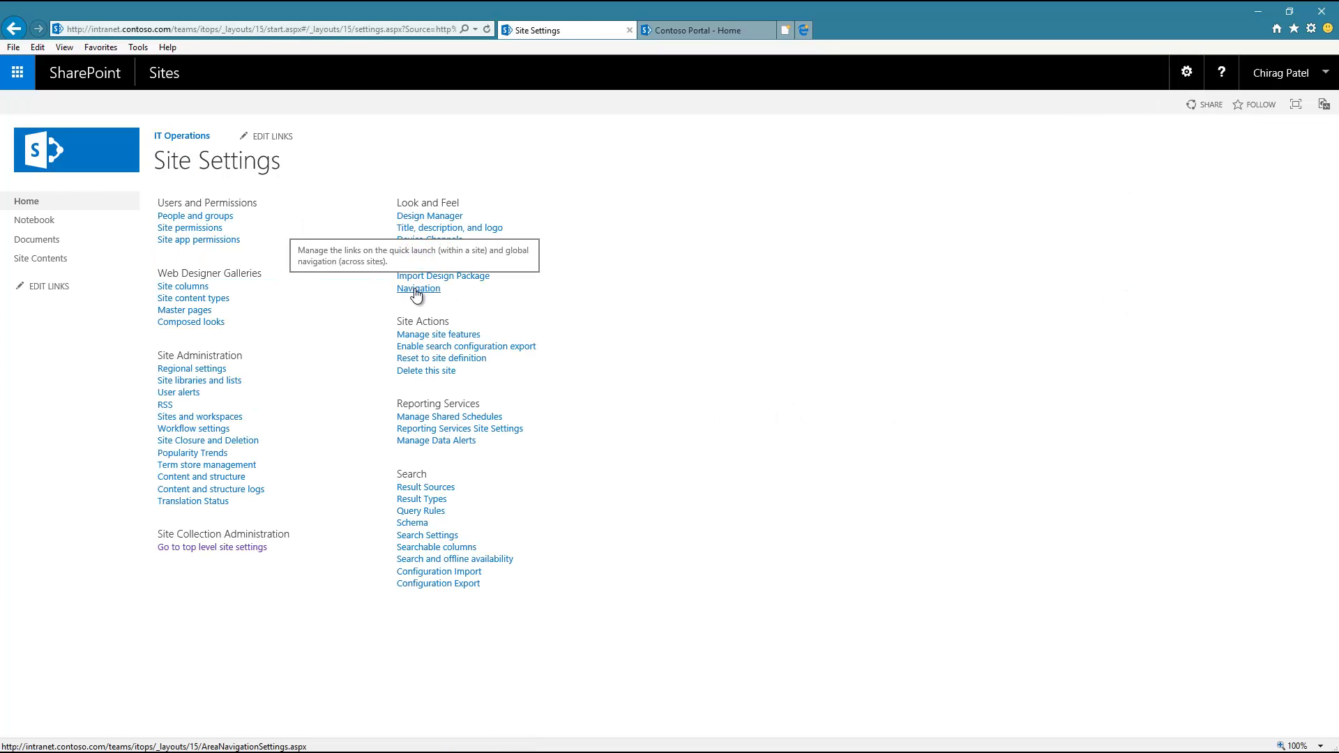
pyautogui.click(463, 338)
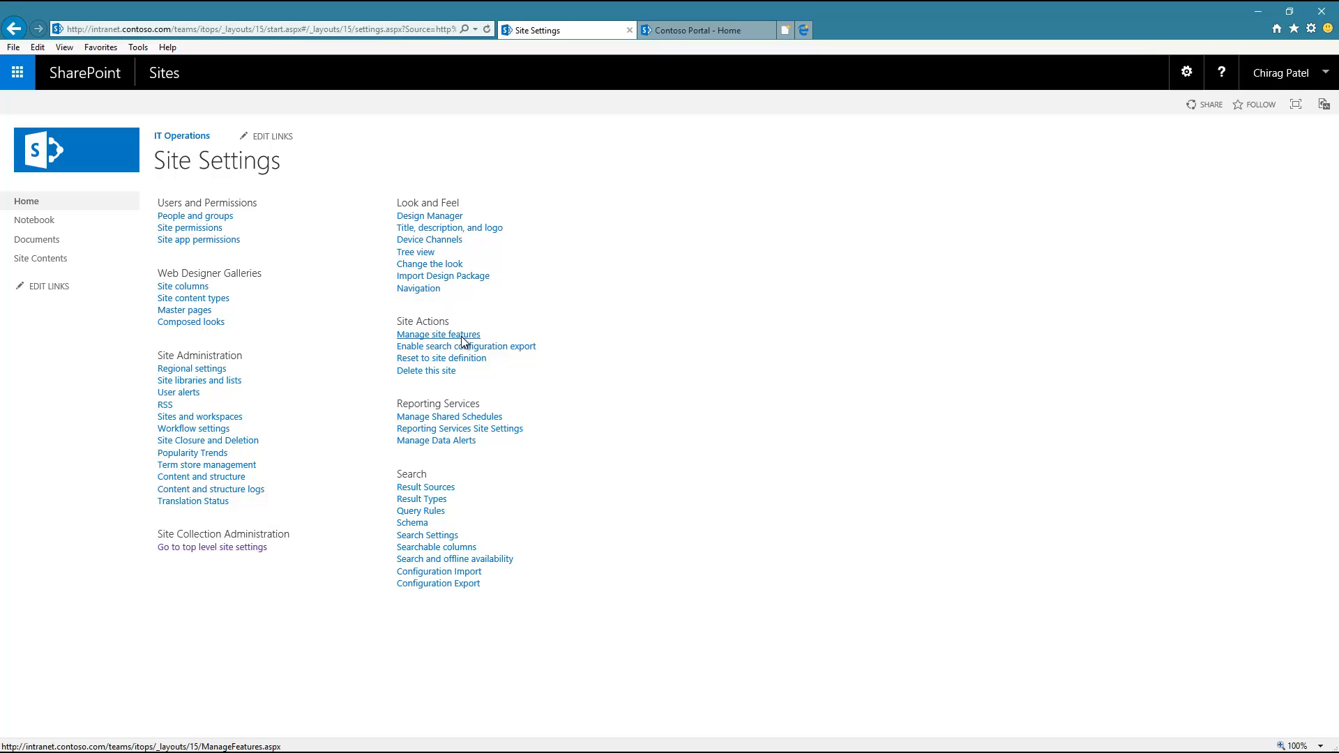
pyautogui.scroll(-15, 900, 499)
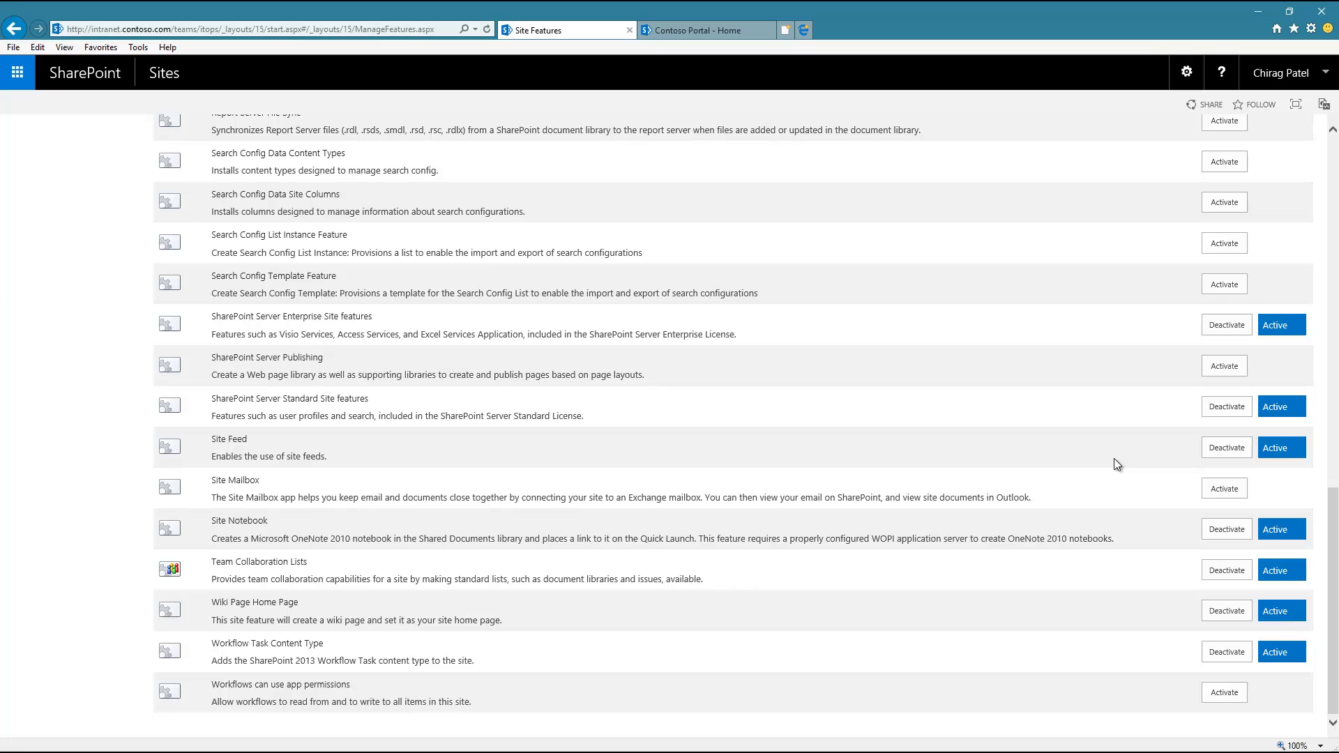
pyautogui.scroll(15, 1114, 458)
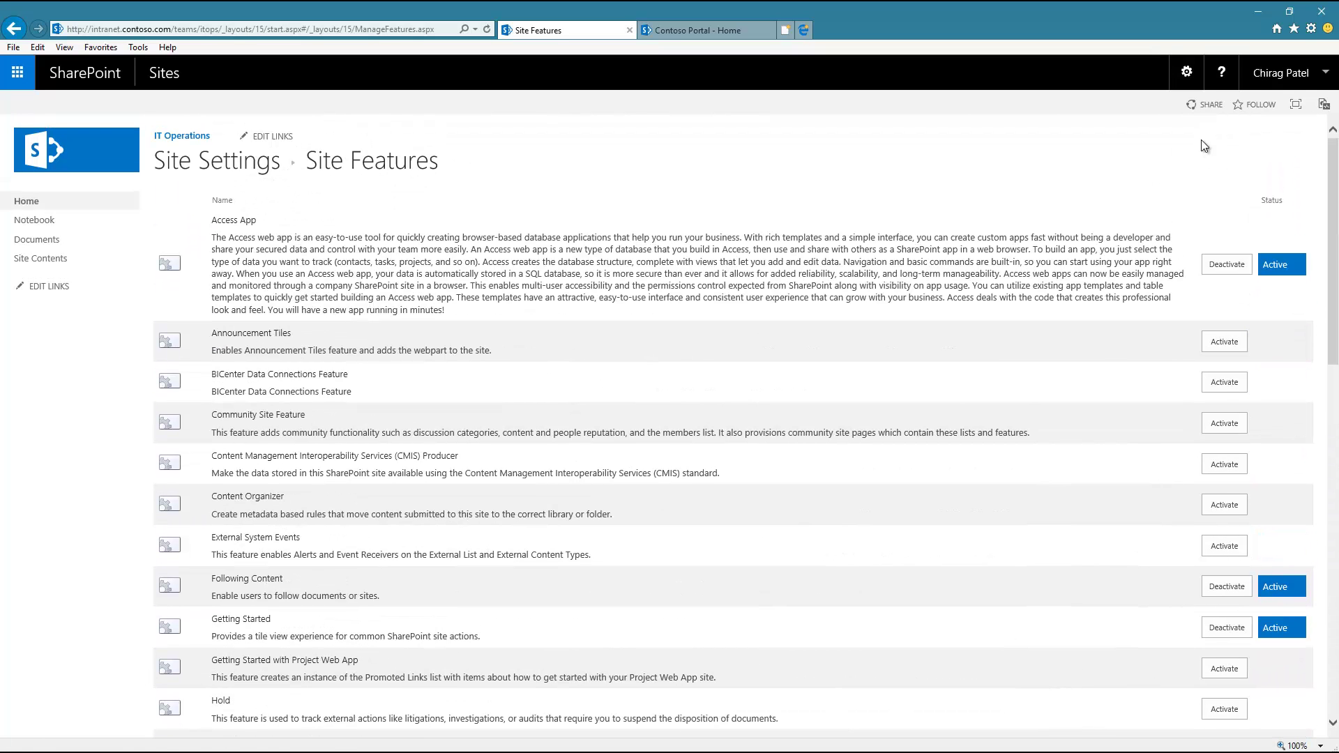
# Step: Set the IT Operations site's global navigation to display the same navigation items as the parent site
pyautogui.click(1187, 72)
pyautogui.click(1109, 245)
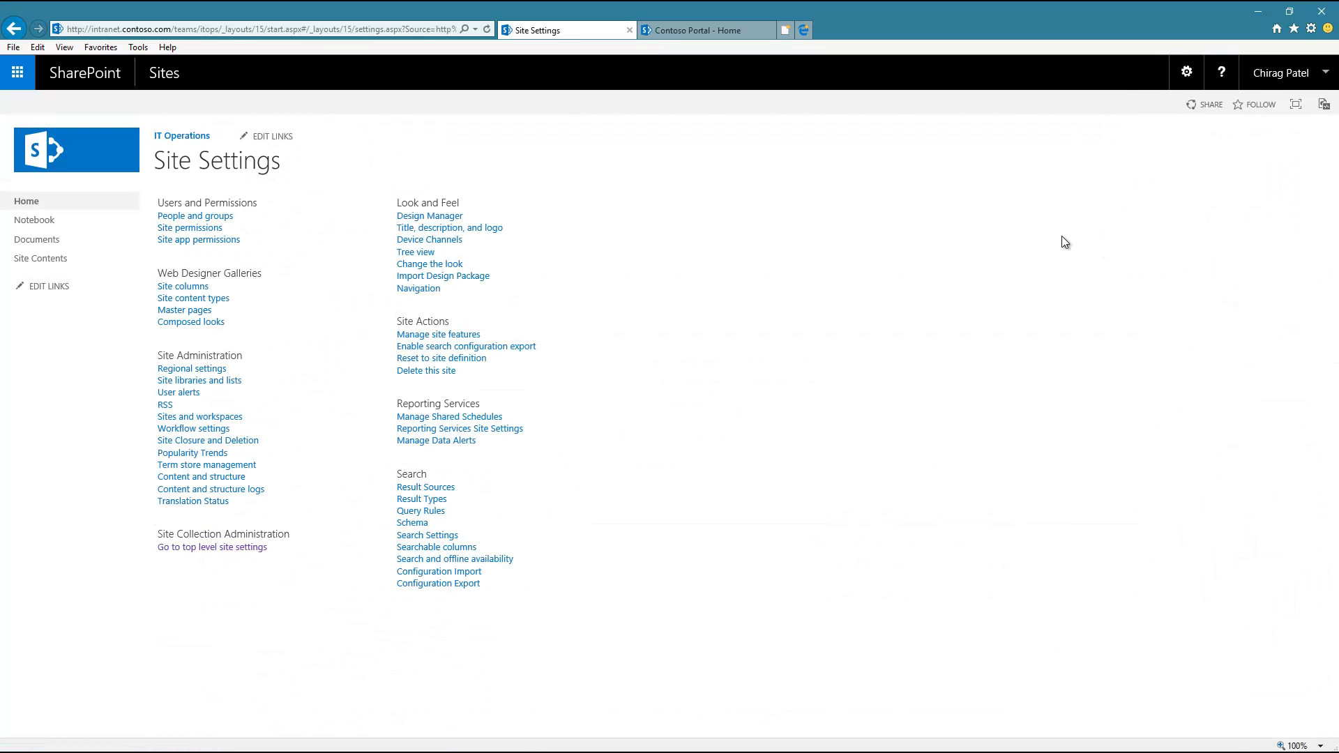
pyautogui.click(419, 289)
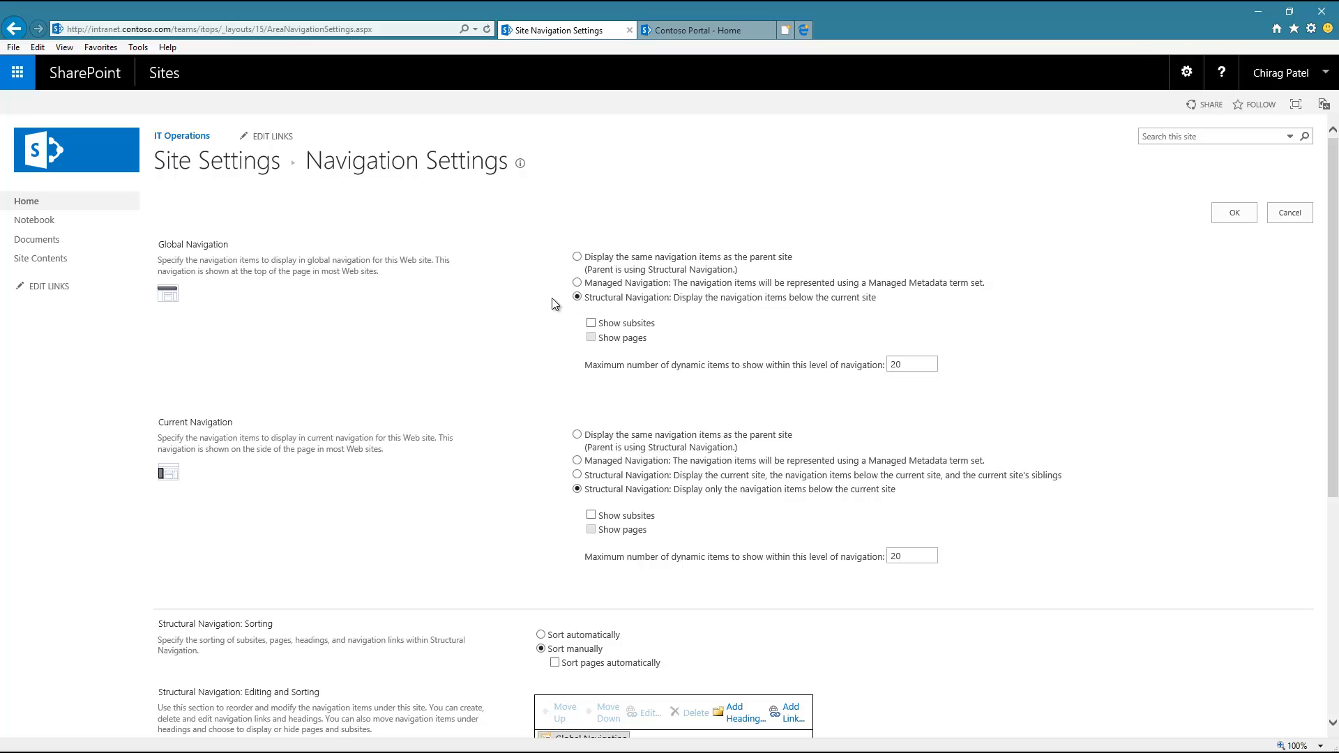
pyautogui.click(578, 258)
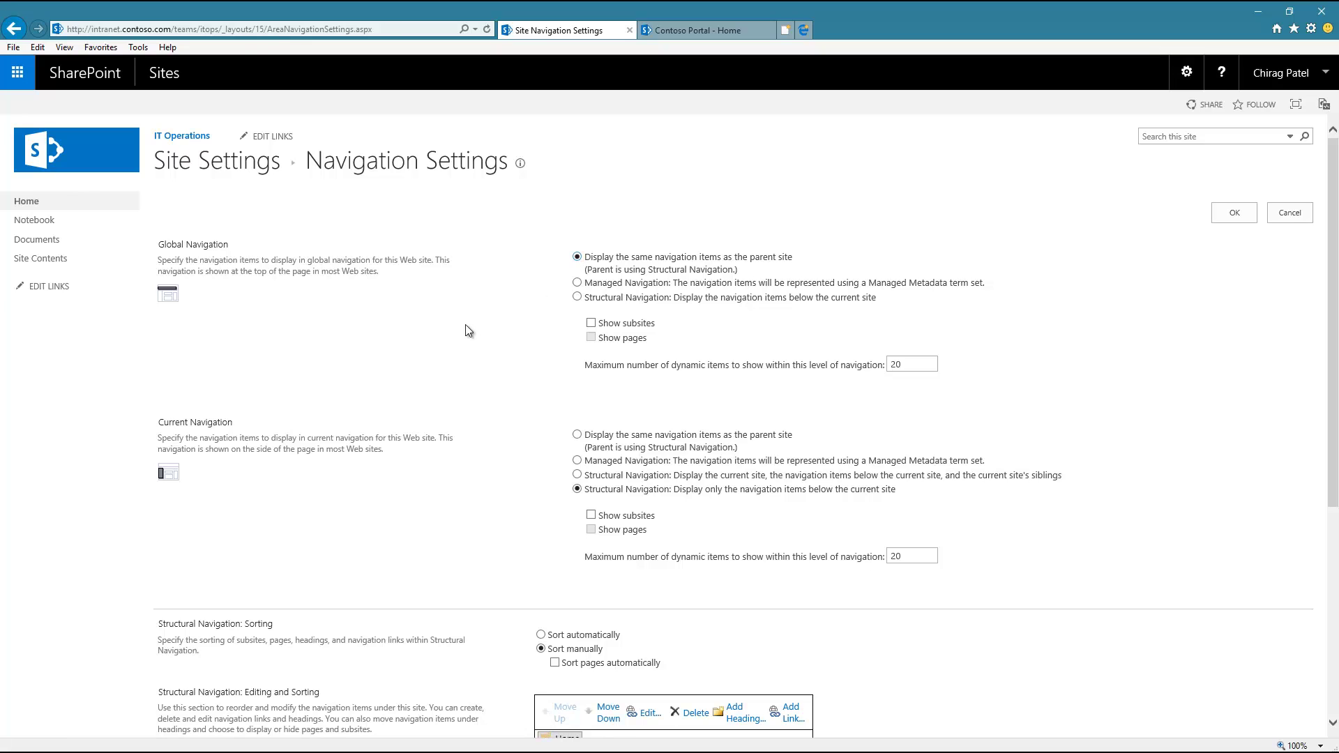
pyautogui.click(1234, 213)
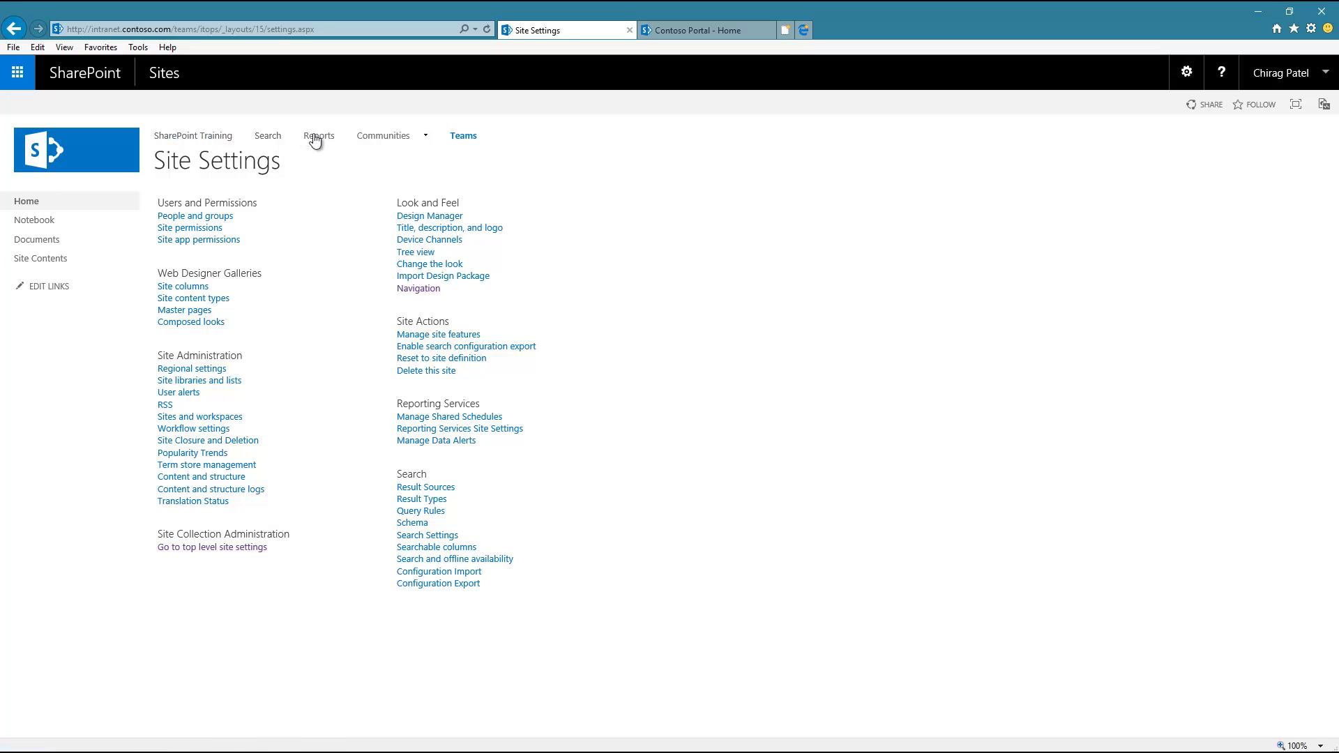
# Step: Go to the Teams site and open the IT Operations subsite from its site contents
pyautogui.click(464, 138)
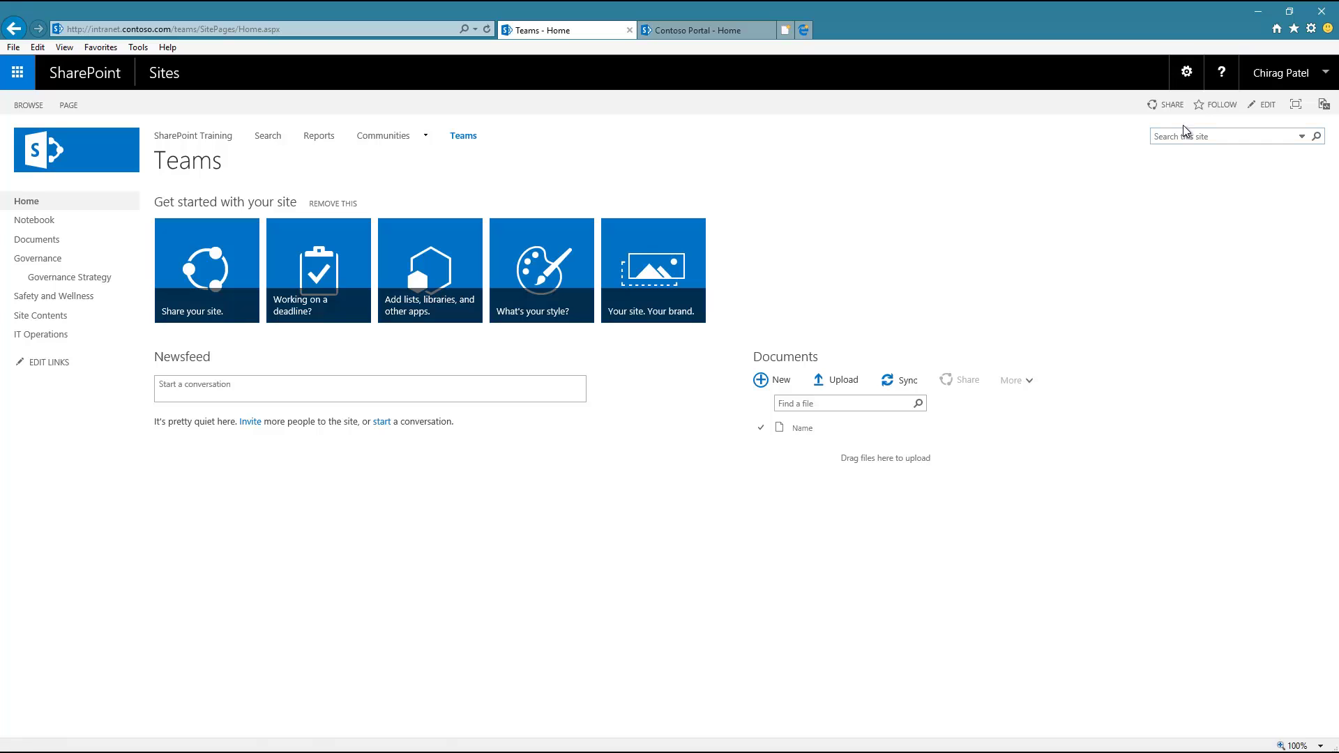
pyautogui.click(1186, 72)
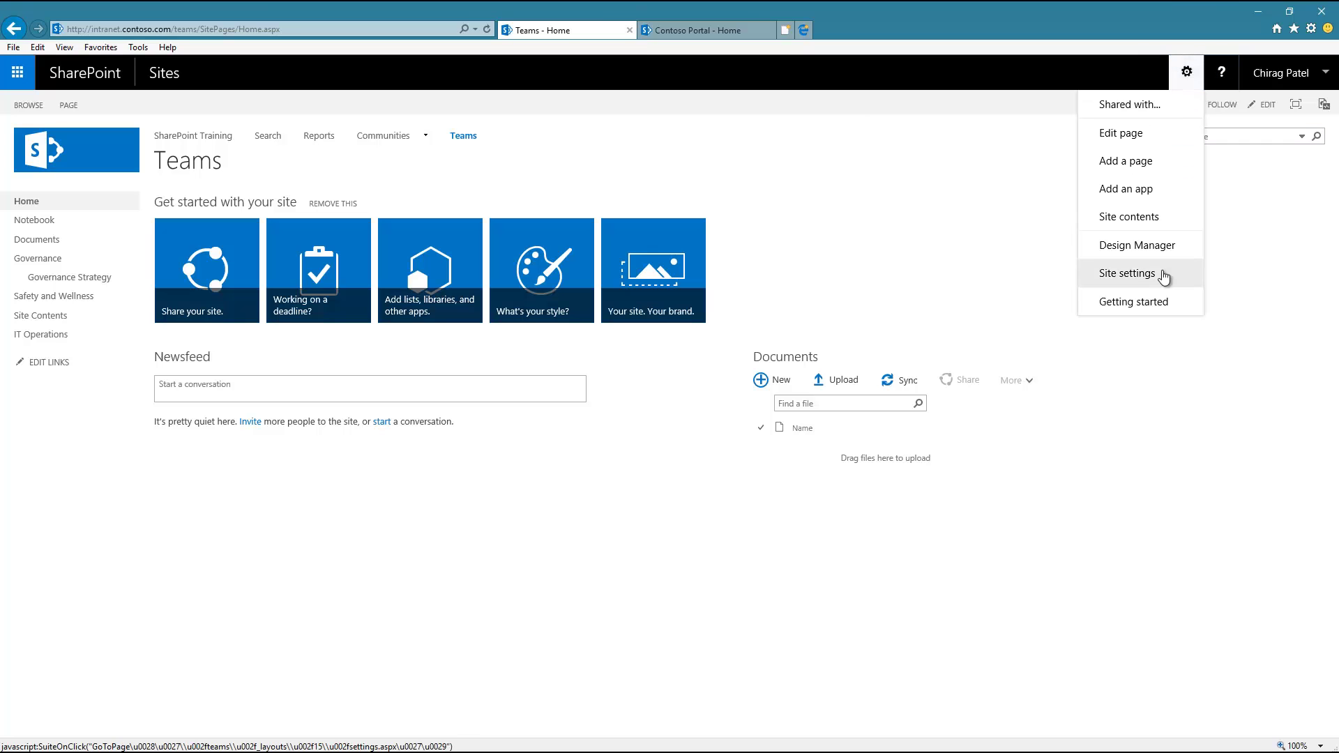
pyautogui.click(1133, 217)
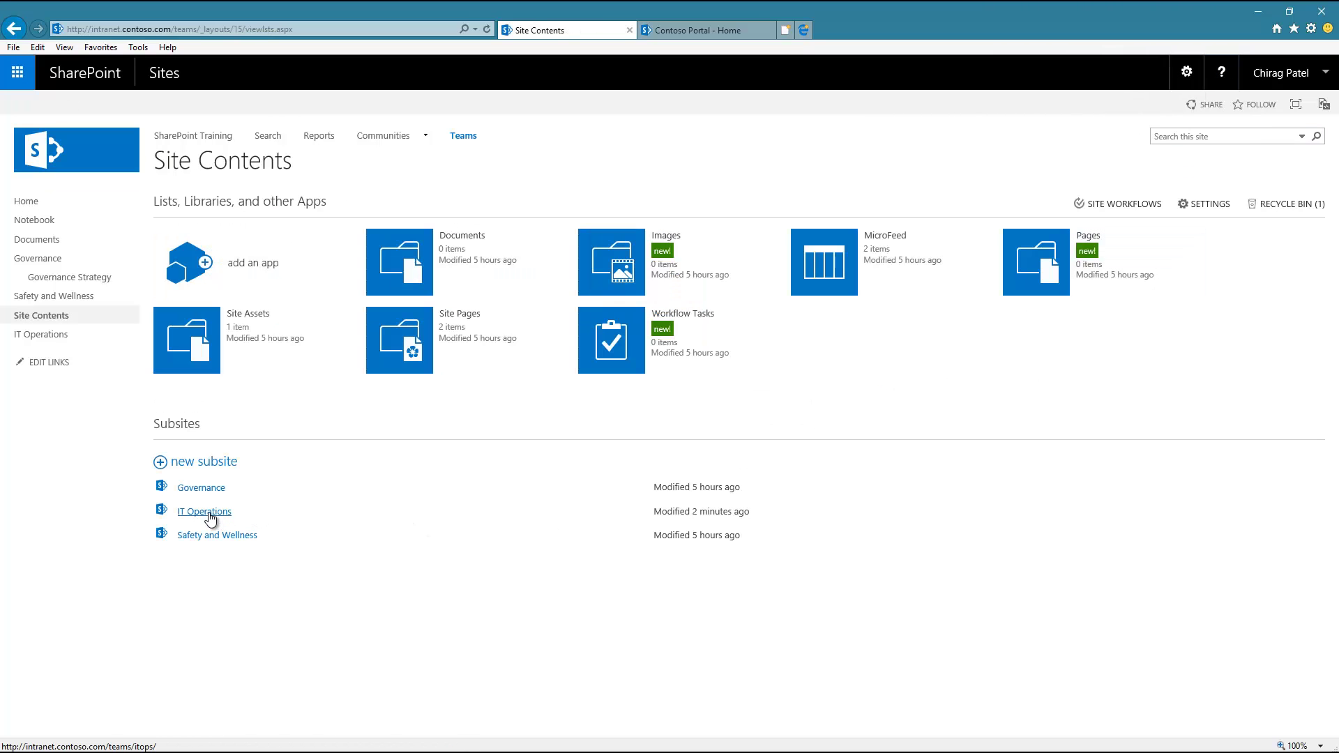
pyautogui.click(208, 513)
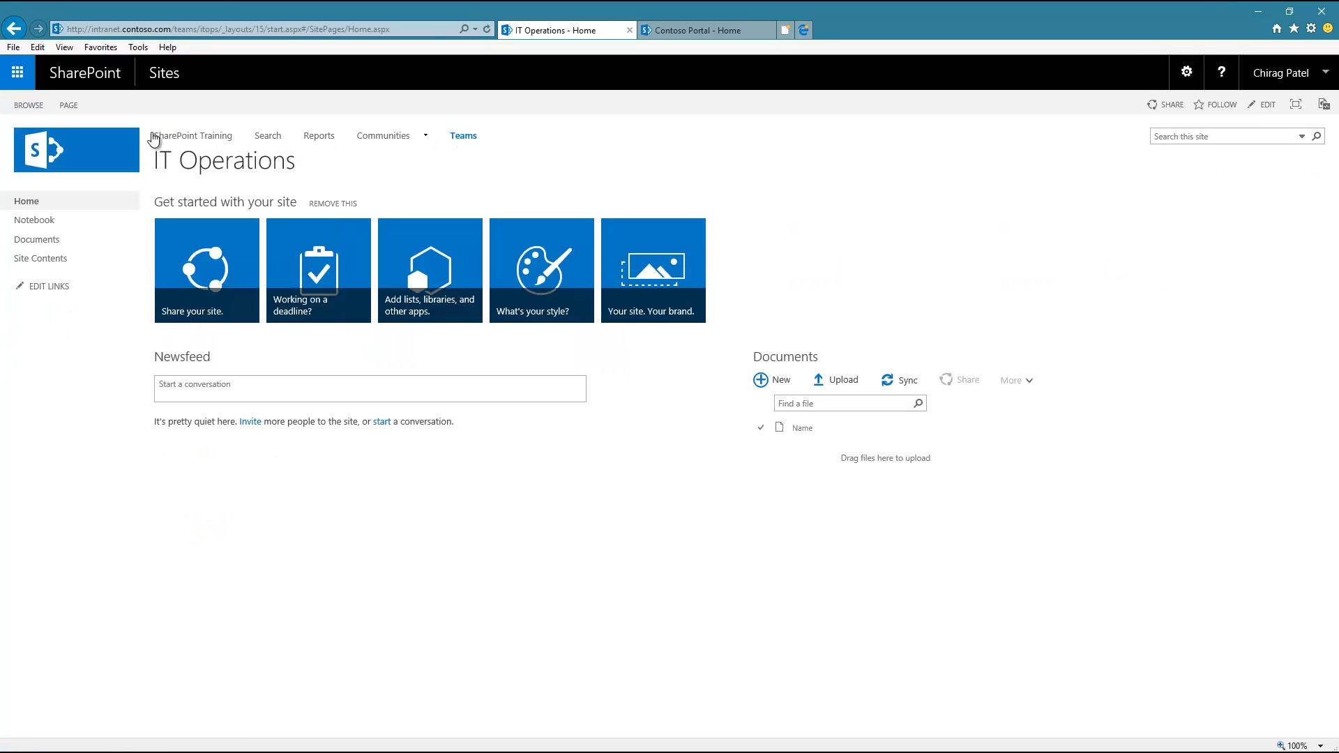
pyautogui.moveTo(441, 141)
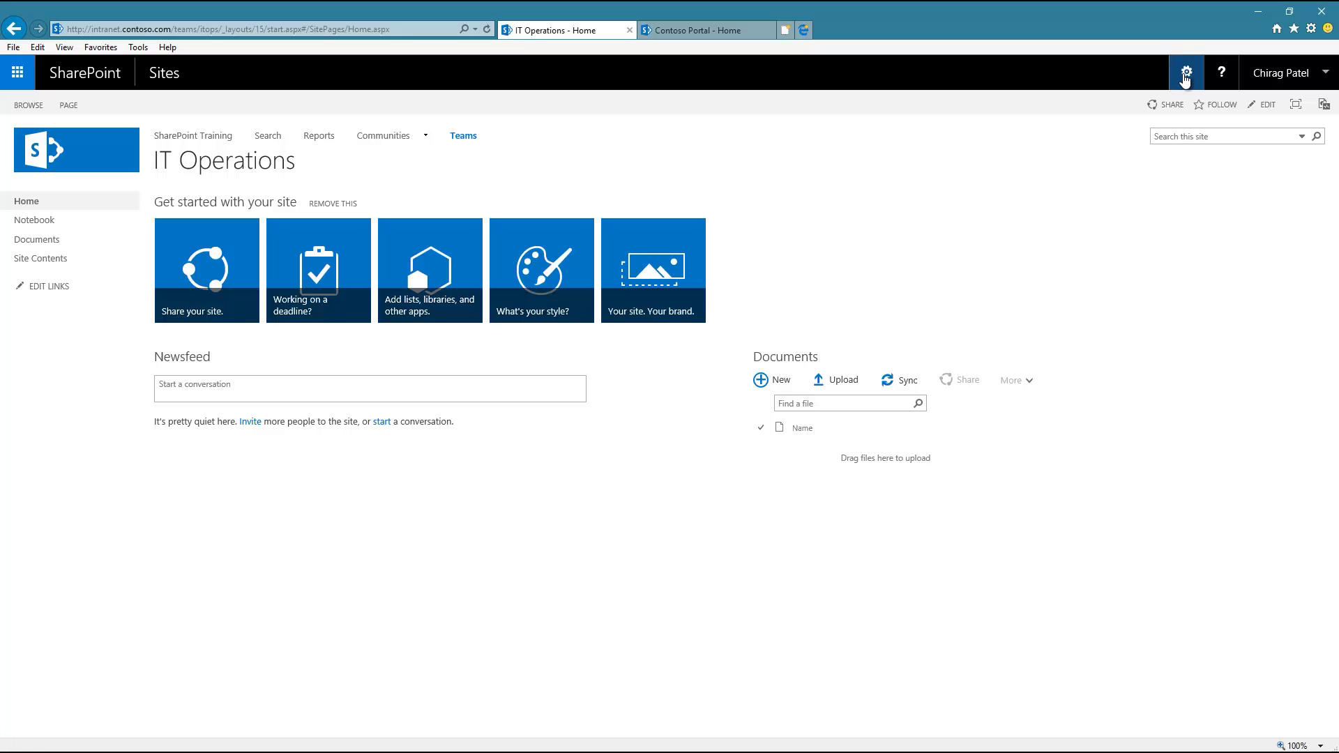
# Step: Try turning on Show subsites for current navigation in the IT Operations site's navigation settings
pyautogui.click(1186, 78)
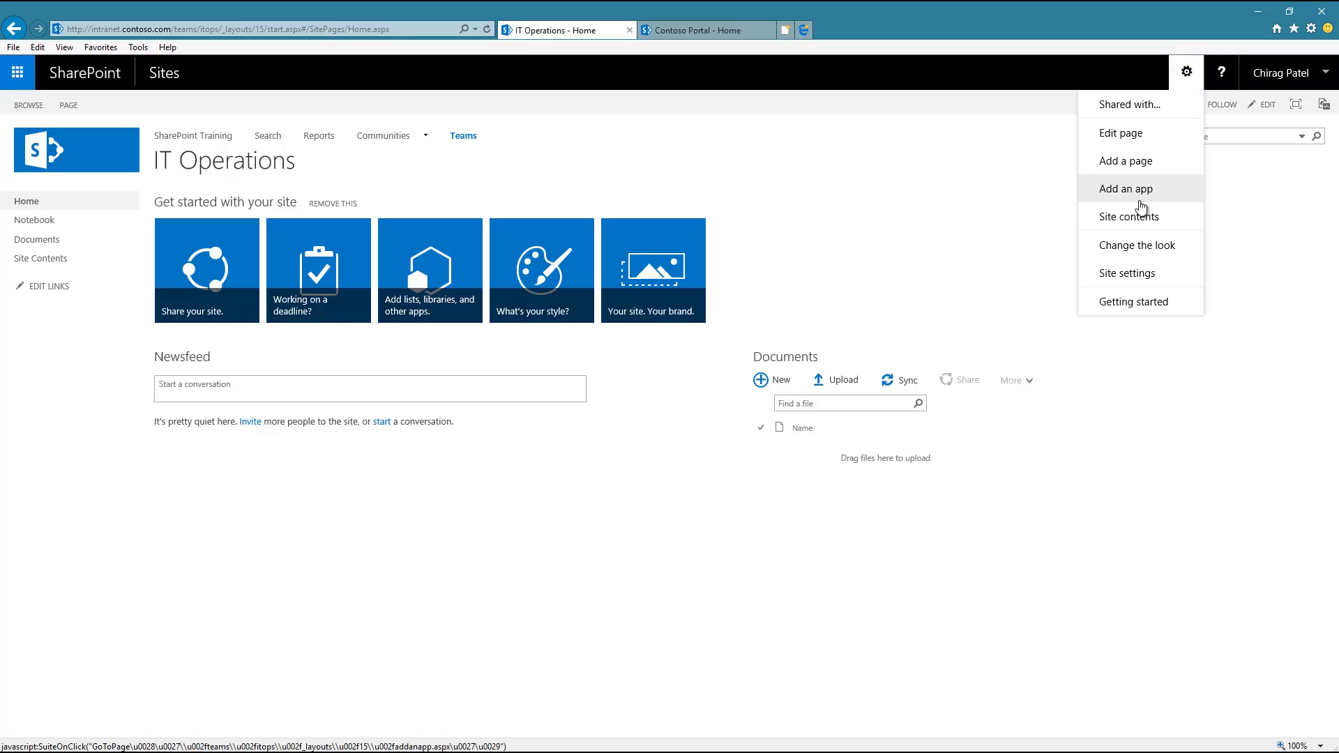
pyautogui.click(1108, 274)
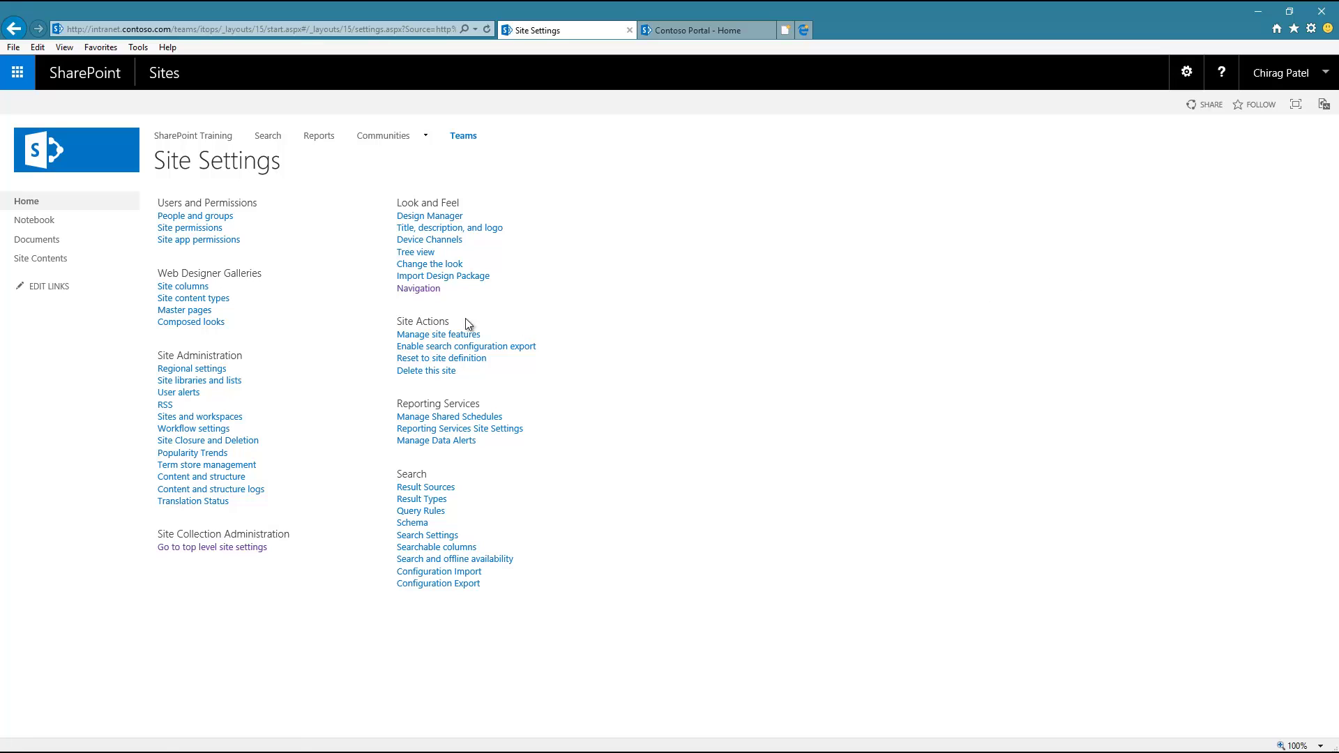
pyautogui.click(414, 292)
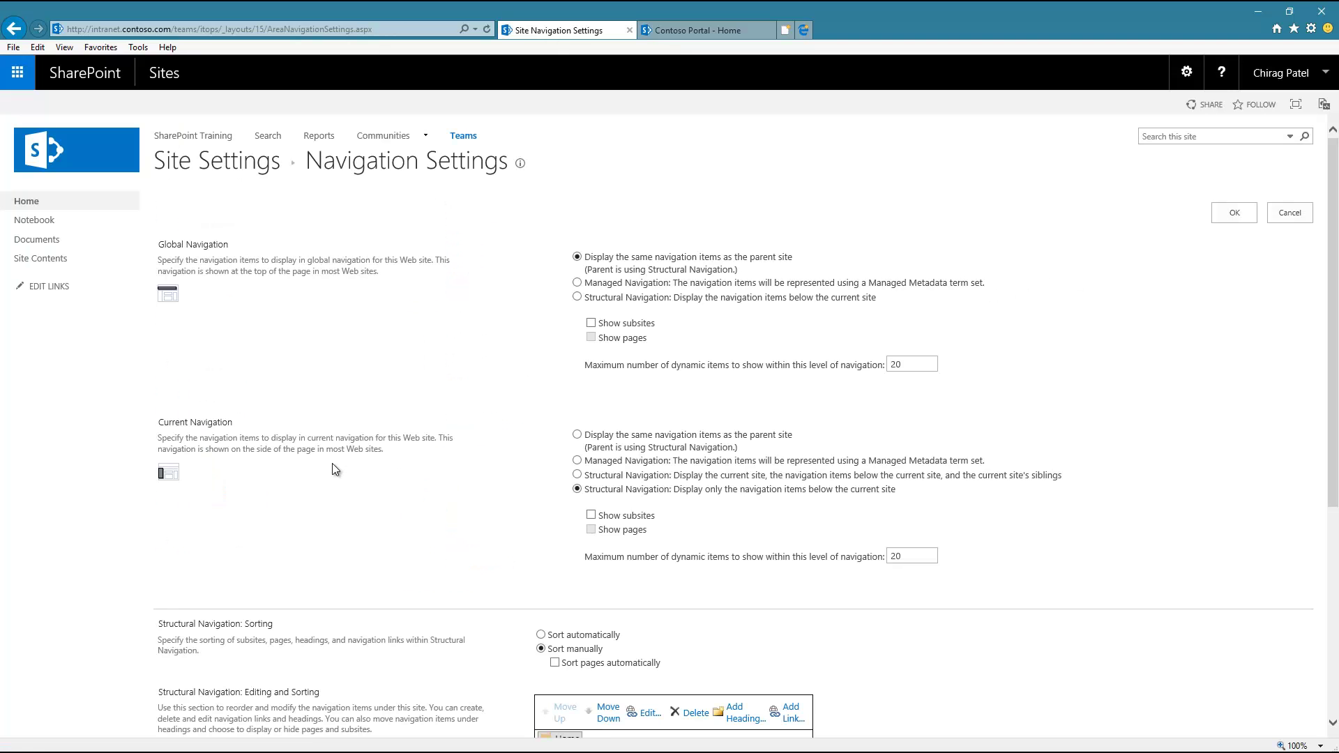
pyautogui.scroll(-3, 332, 463)
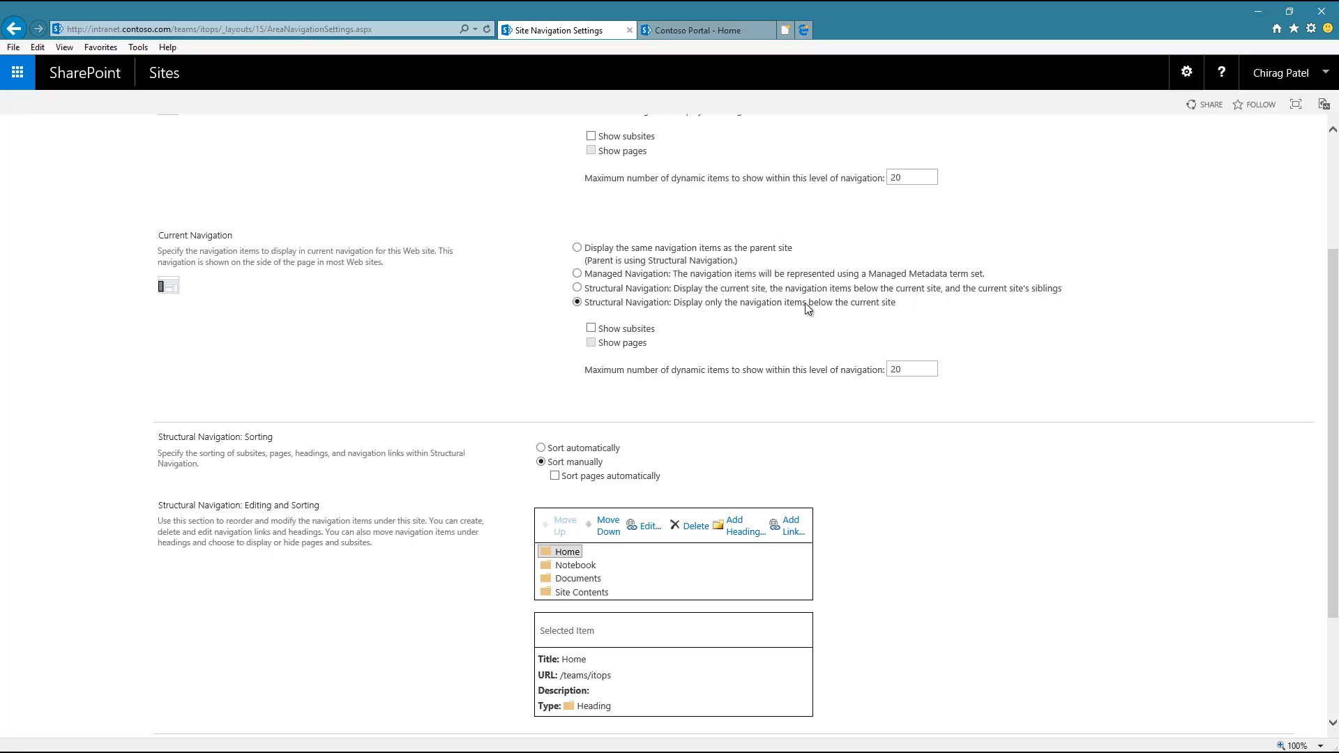
pyautogui.click(590, 329)
pyautogui.scroll(3, 528, 384)
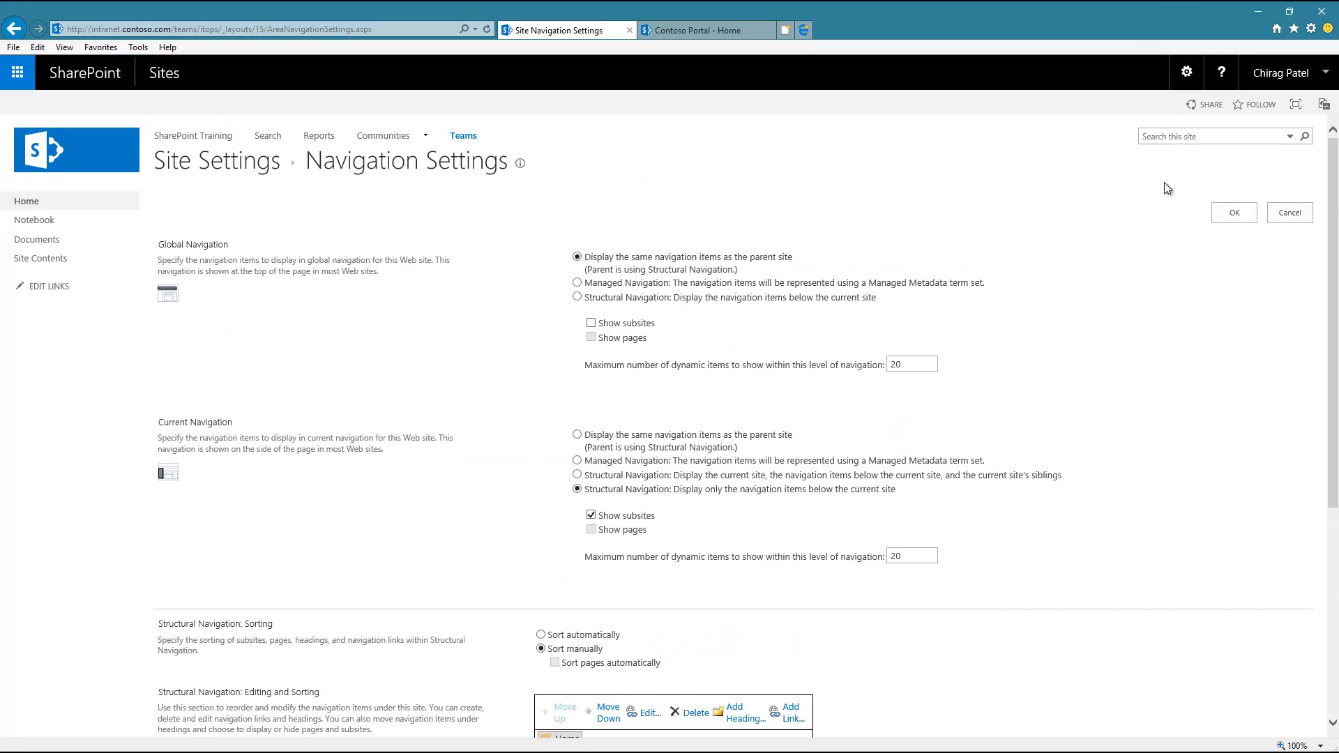
# Step: Activate the SharePoint Server Publishing feature on the IT Operations site
pyautogui.click(1186, 72)
pyautogui.click(1126, 244)
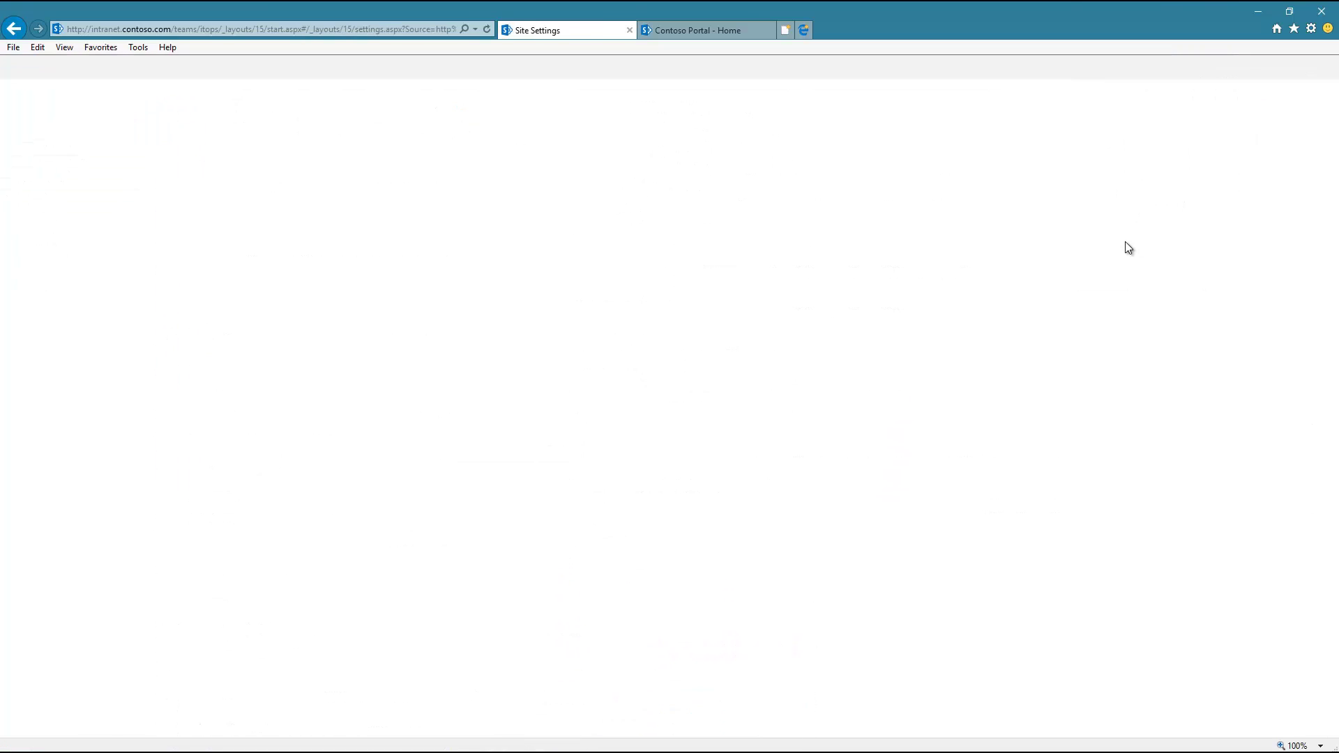
pyautogui.click(440, 336)
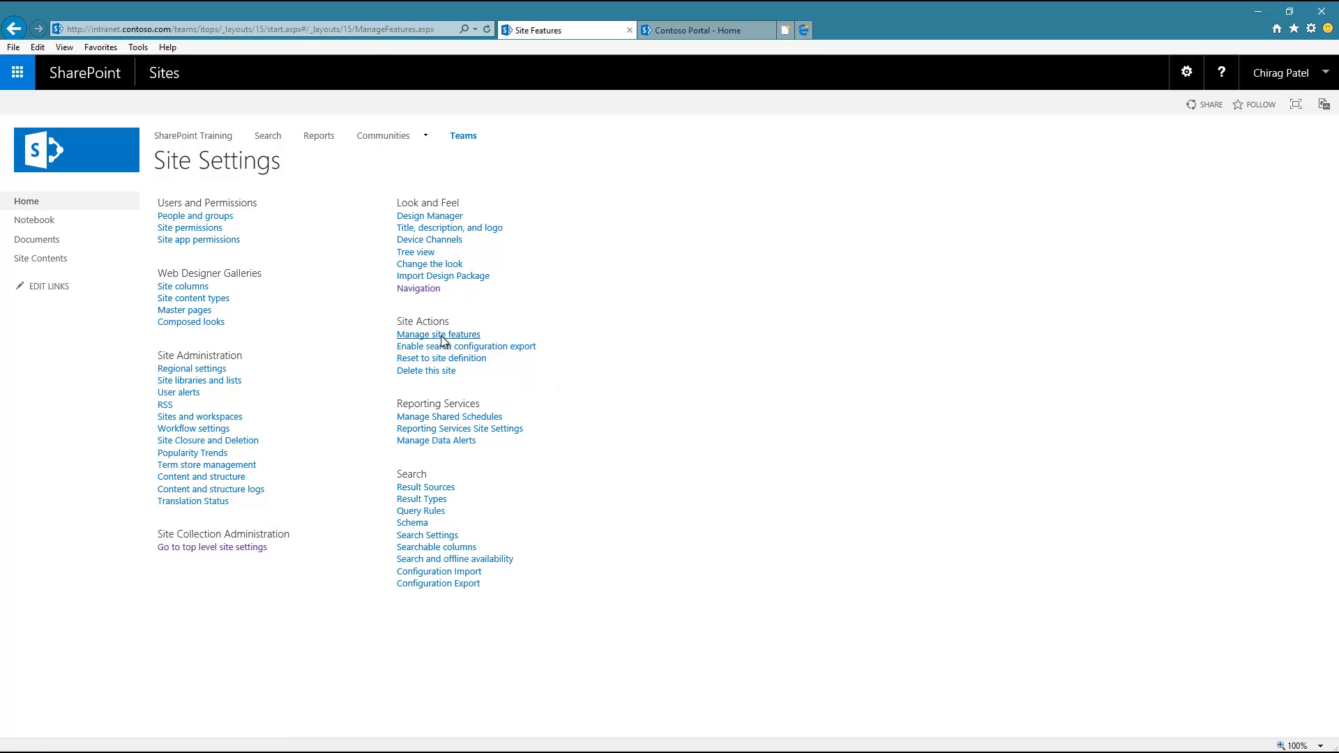
pyautogui.scroll(-10, 743, 412)
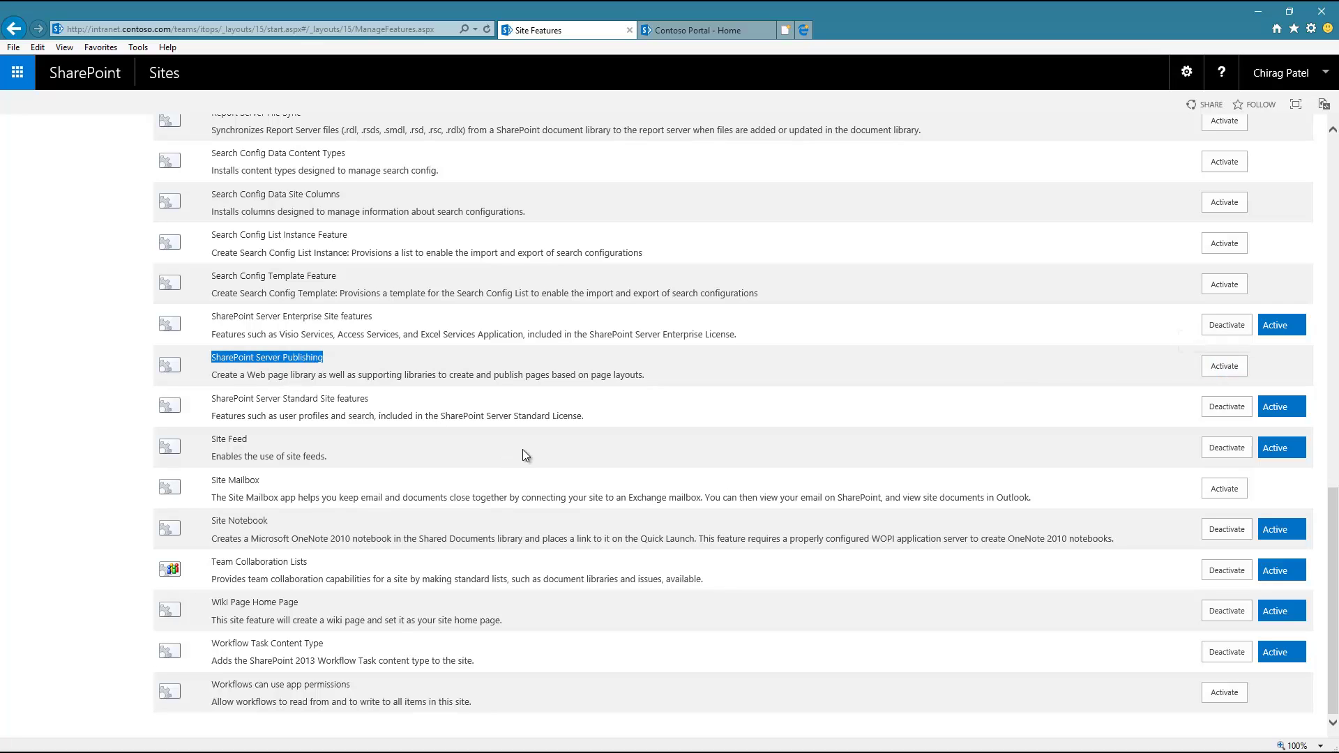
pyautogui.click(1223, 368)
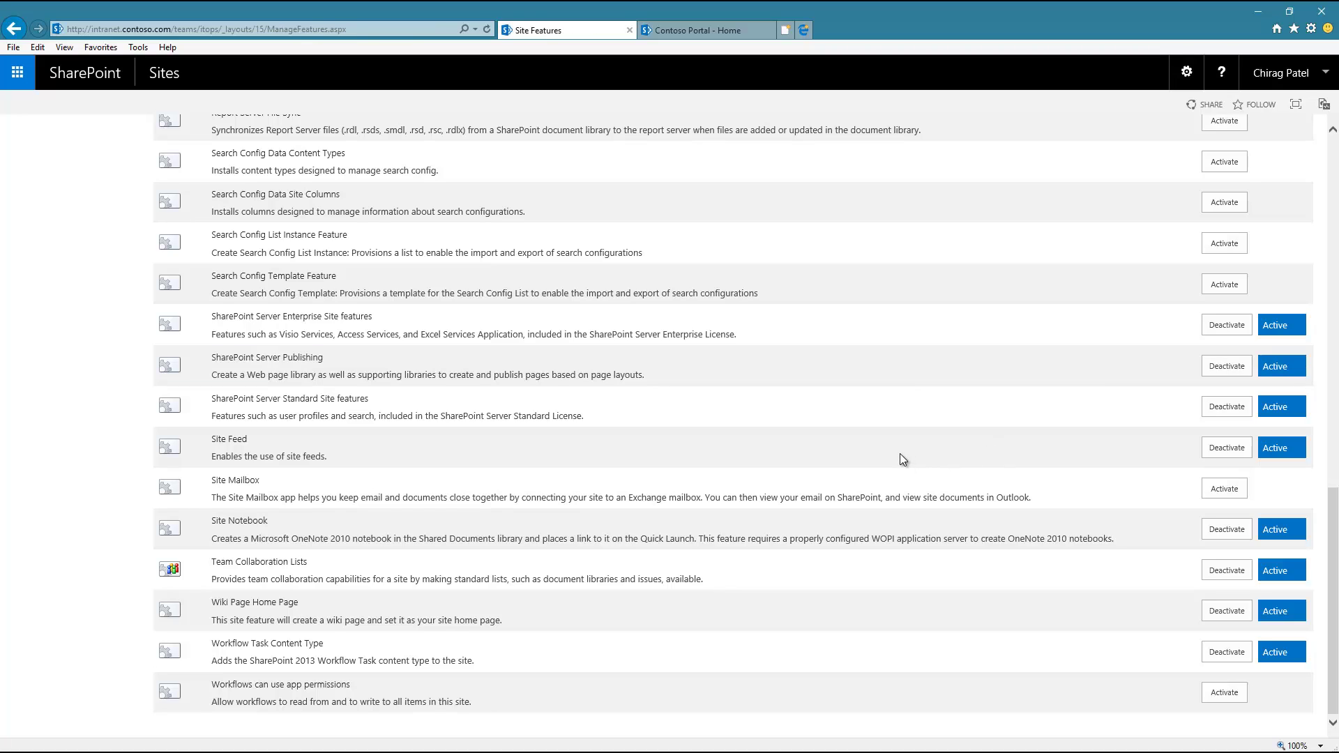
# Step: Open the site contents of the IT Operations site
pyautogui.scroll(5, 900, 454)
pyautogui.scroll(7, 900, 455)
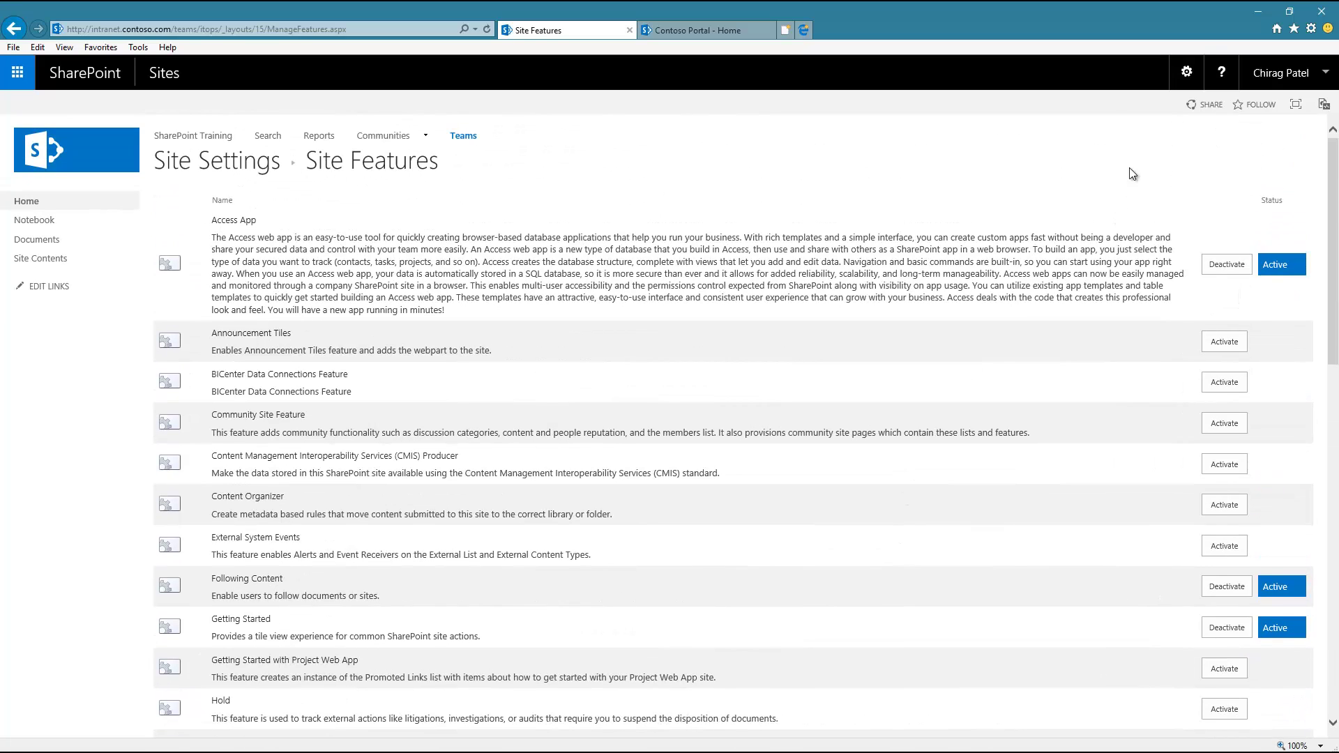
pyautogui.click(1186, 72)
pyautogui.click(1116, 190)
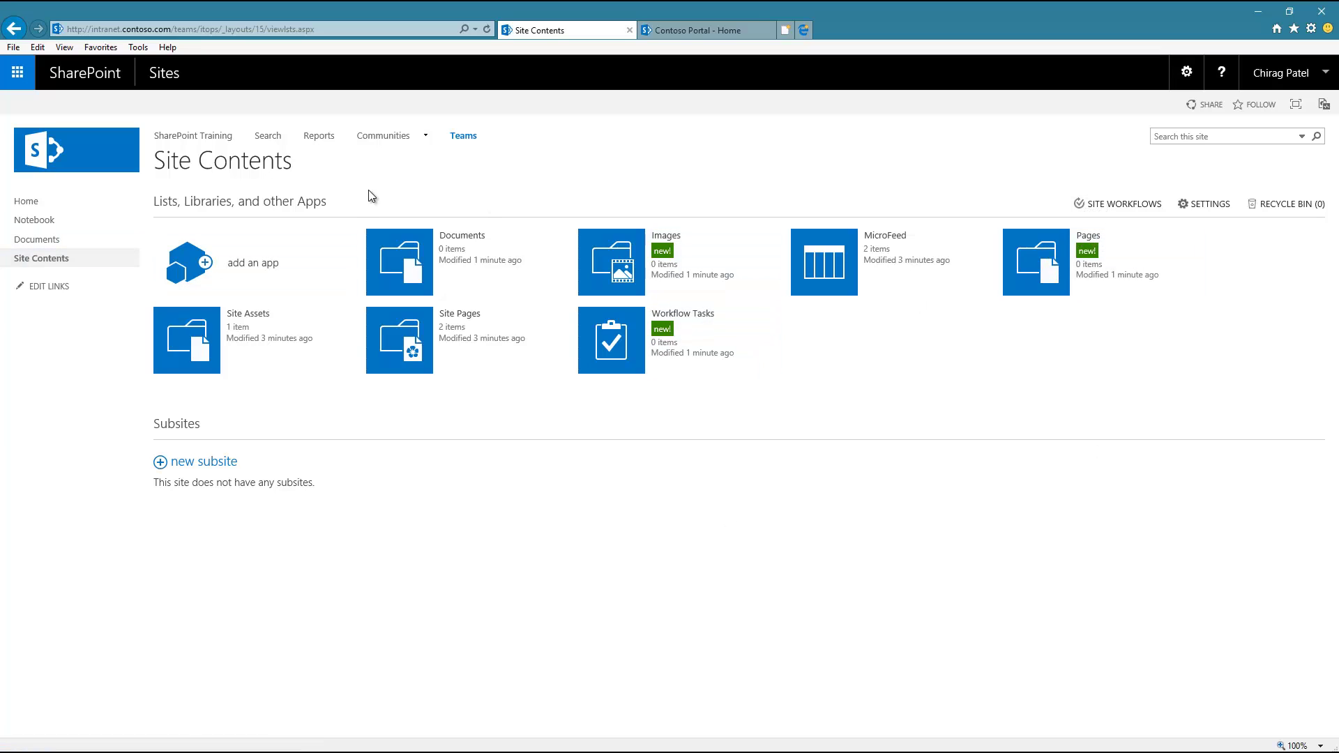
pyautogui.click(28, 201)
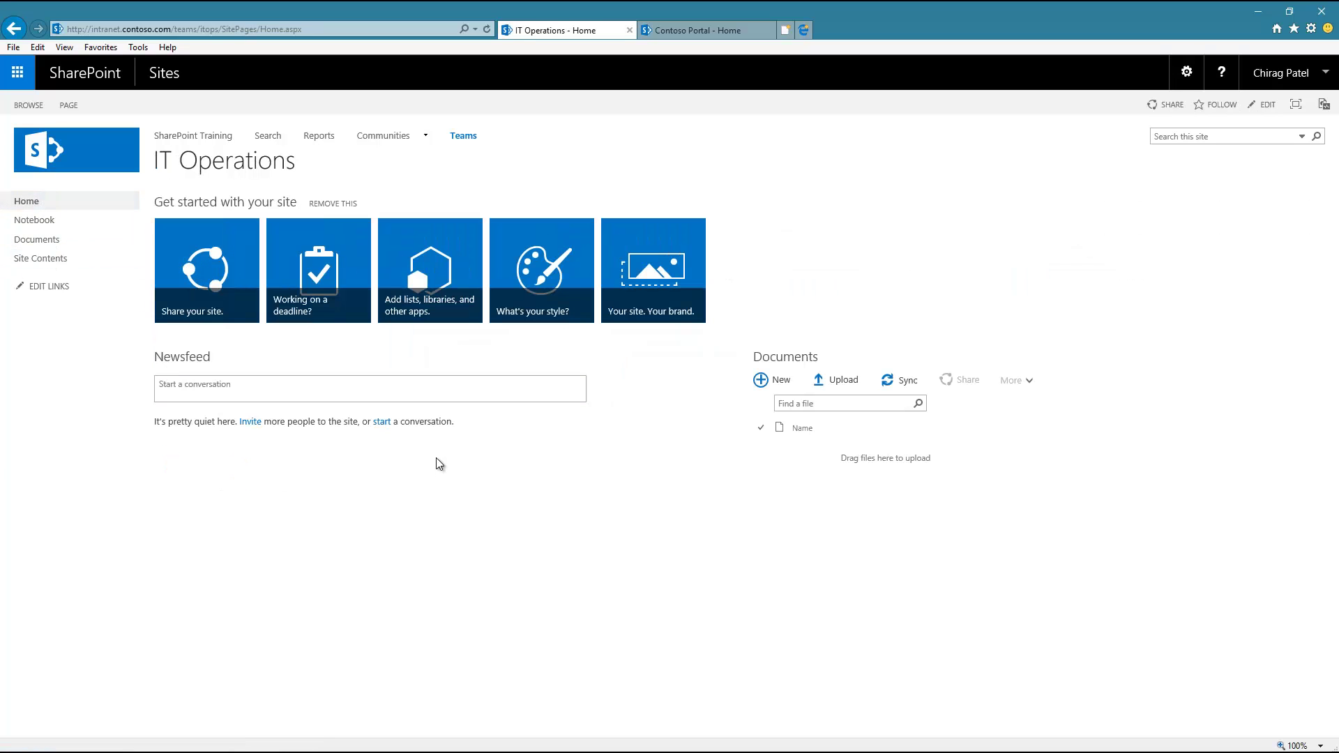
pyautogui.click(1188, 71)
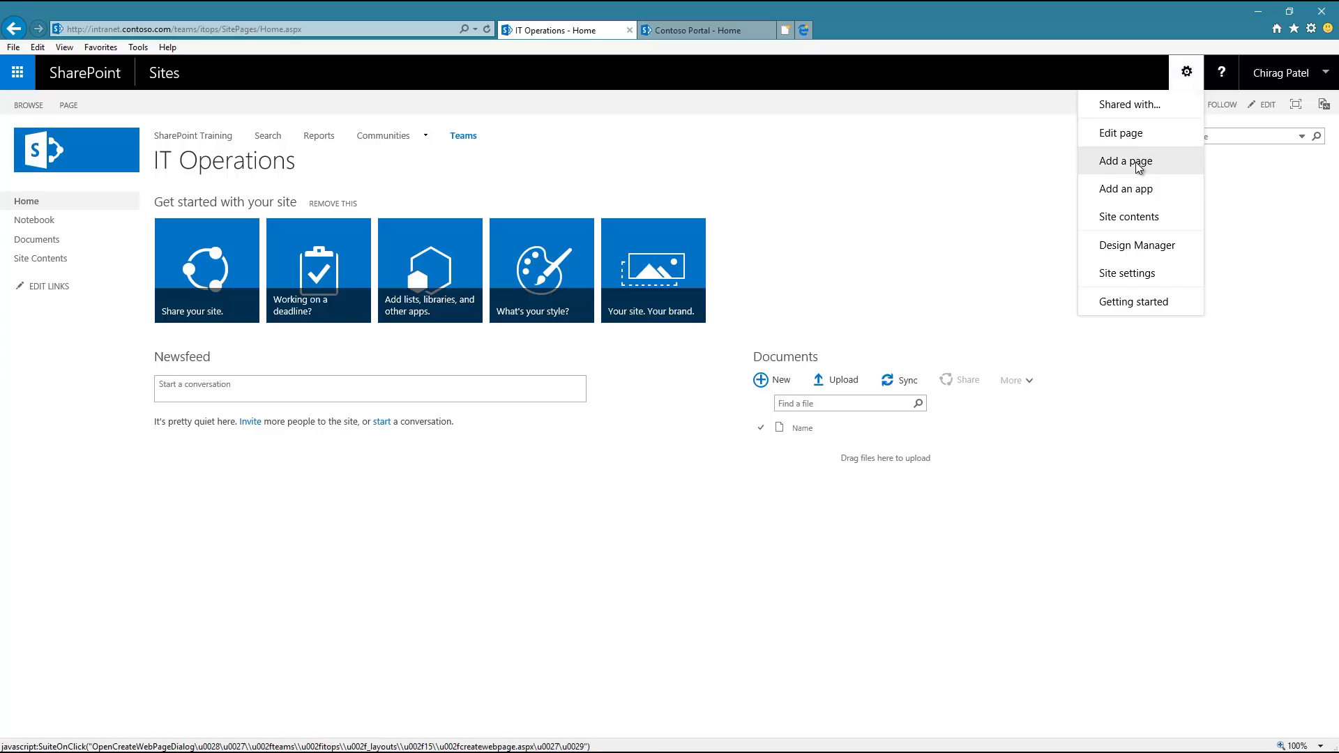
pyautogui.click(1138, 167)
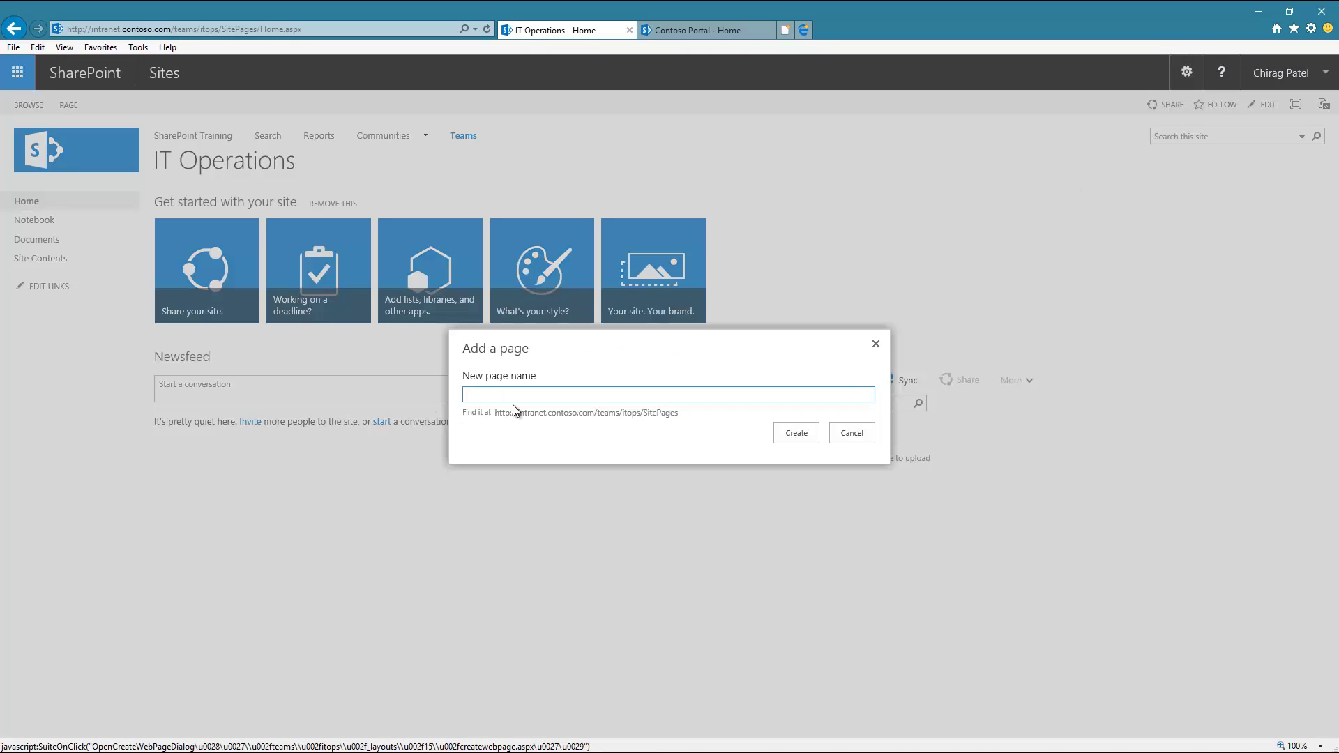
pyautogui.click(849, 436)
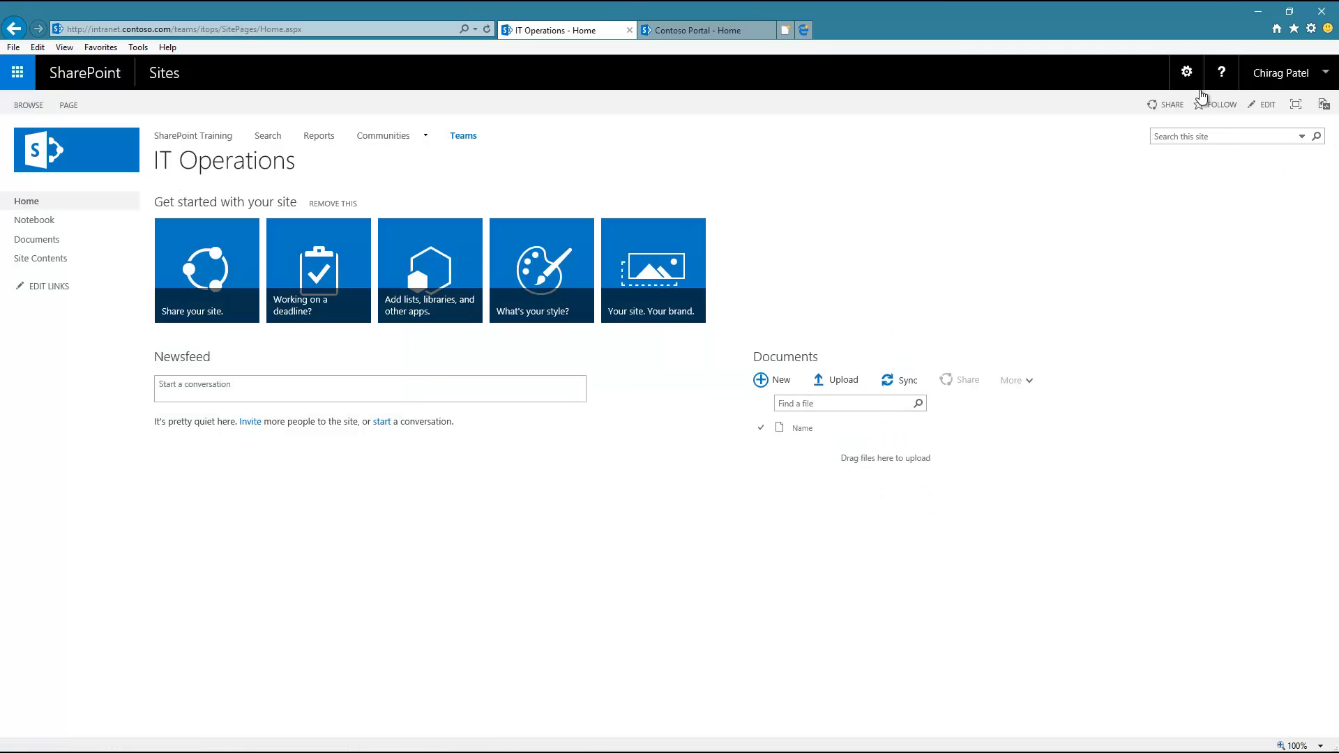
# Step: Create a page titled "article one" with the Body only article layout in the IT Operations site's Pages library
pyautogui.click(1187, 72)
pyautogui.click(1124, 217)
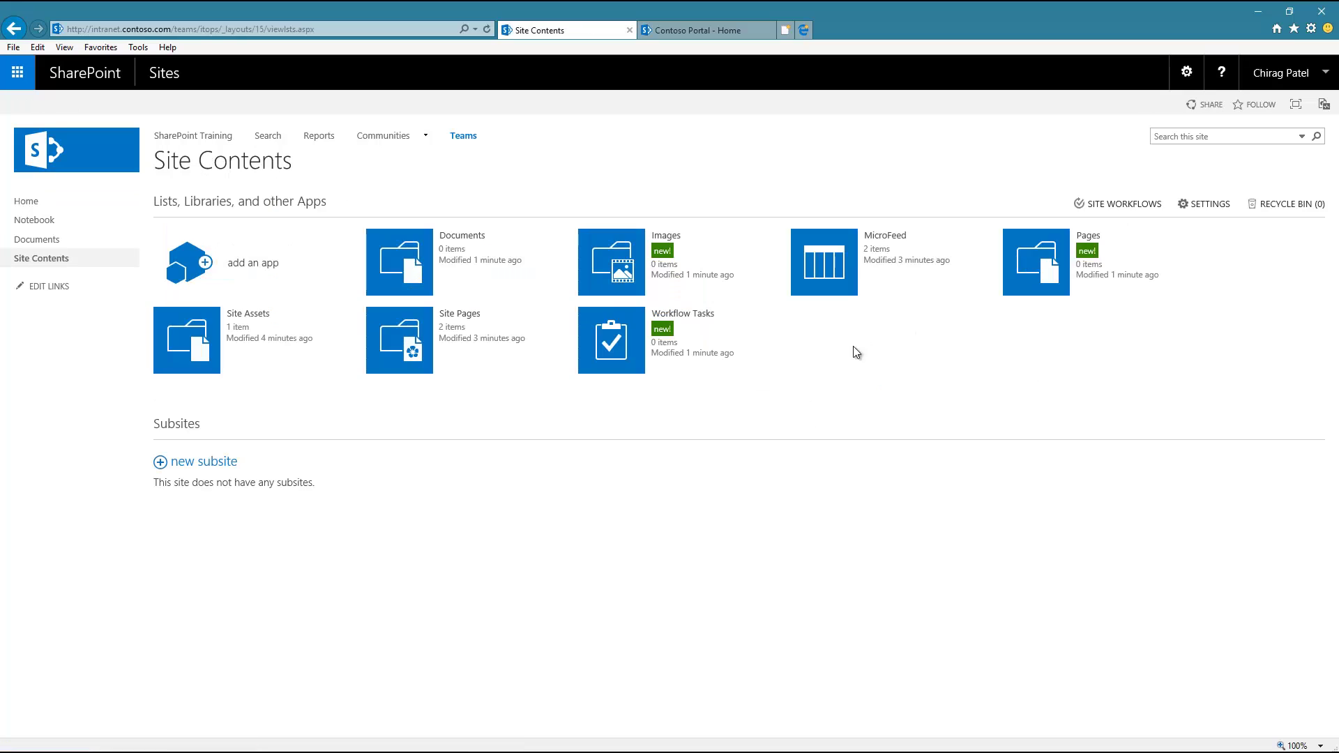
pyautogui.click(1085, 242)
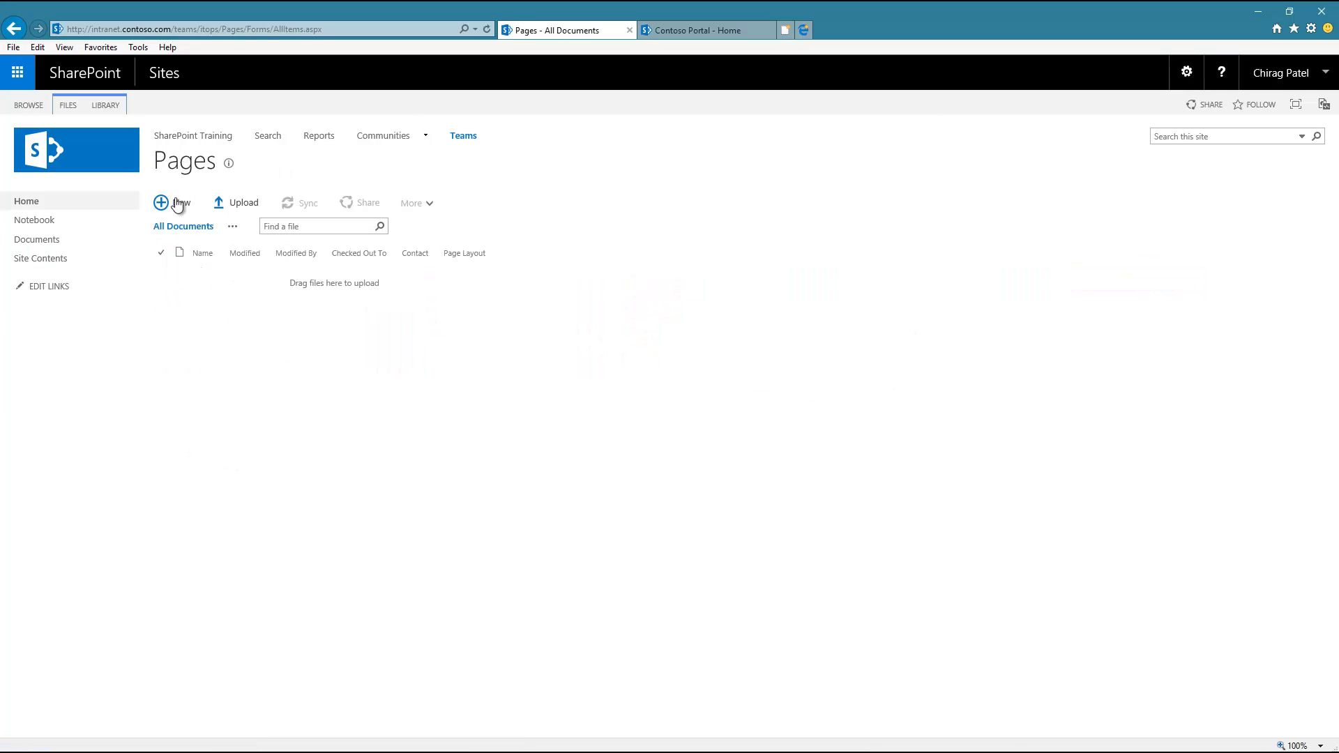
pyautogui.click(178, 204)
pyautogui.click(317, 208)
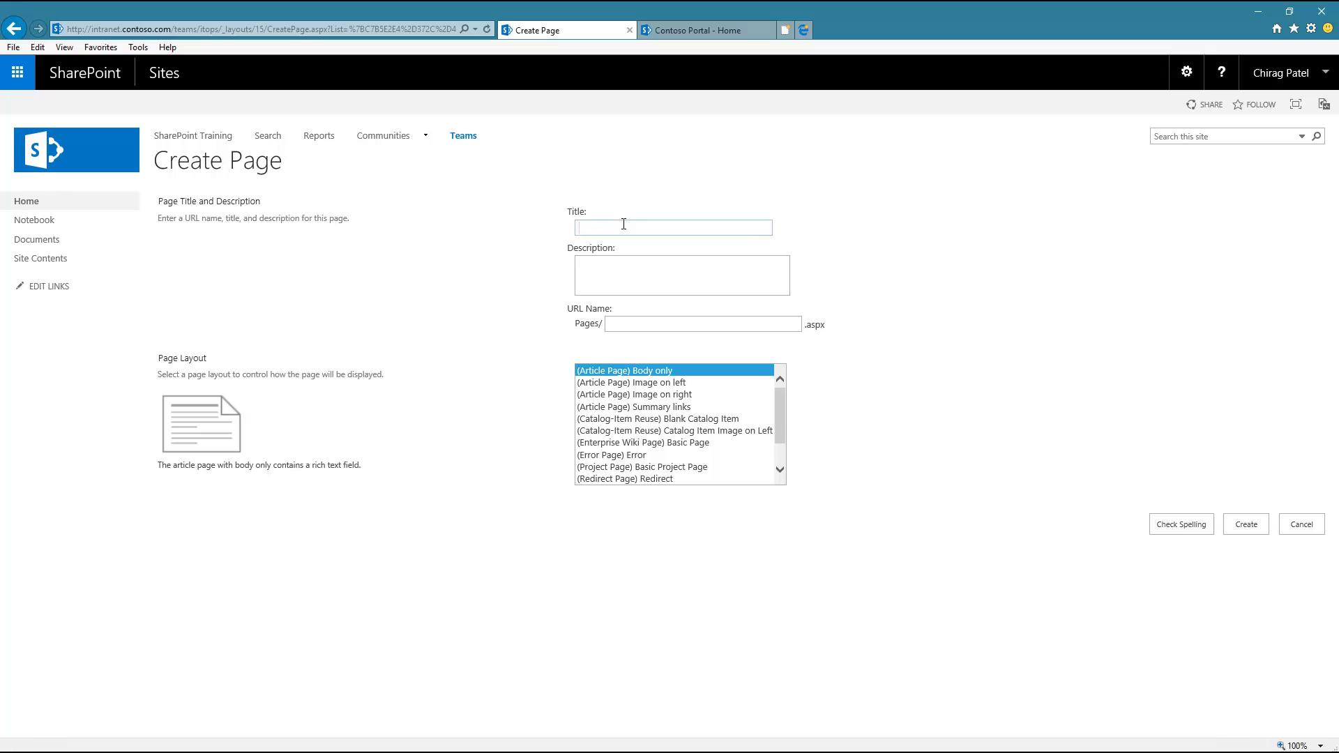
pyautogui.write('articl')
pyautogui.press('Down')
pyautogui.press('Tab')
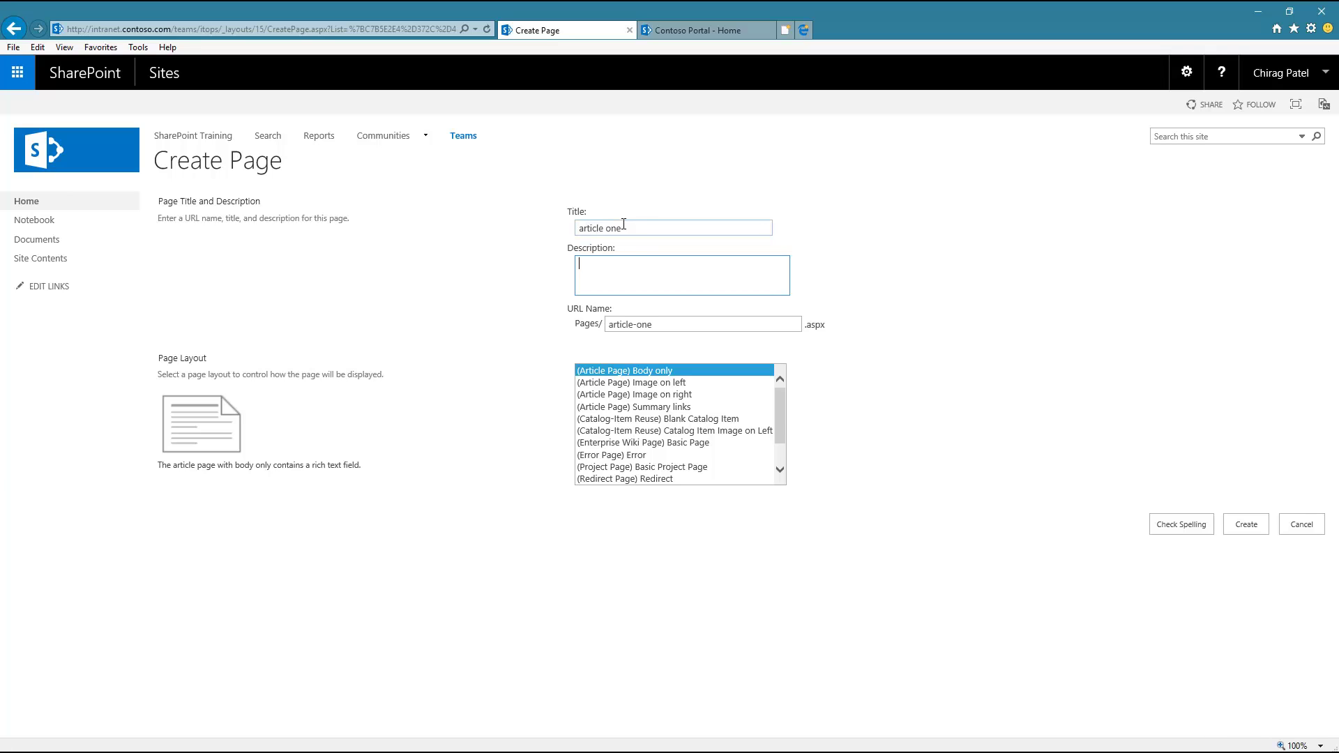
pyautogui.click(1239, 526)
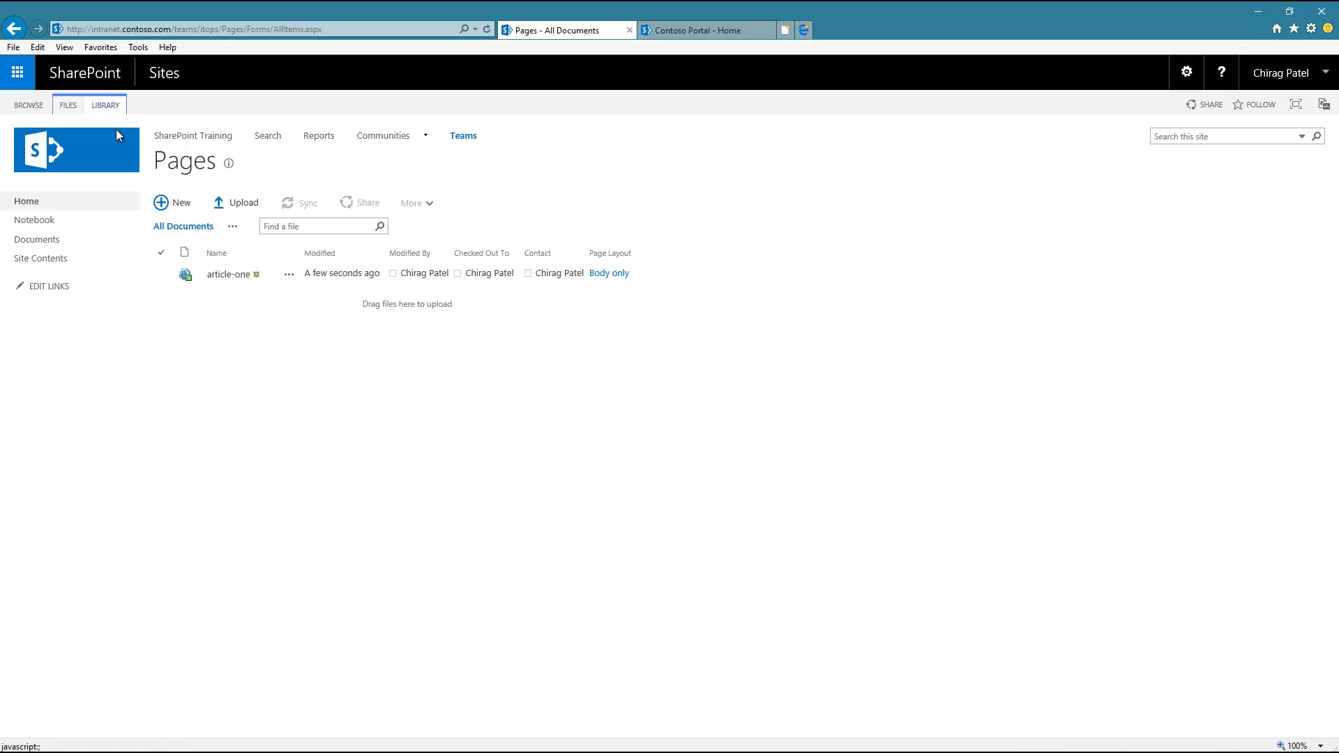
pyautogui.click(223, 277)
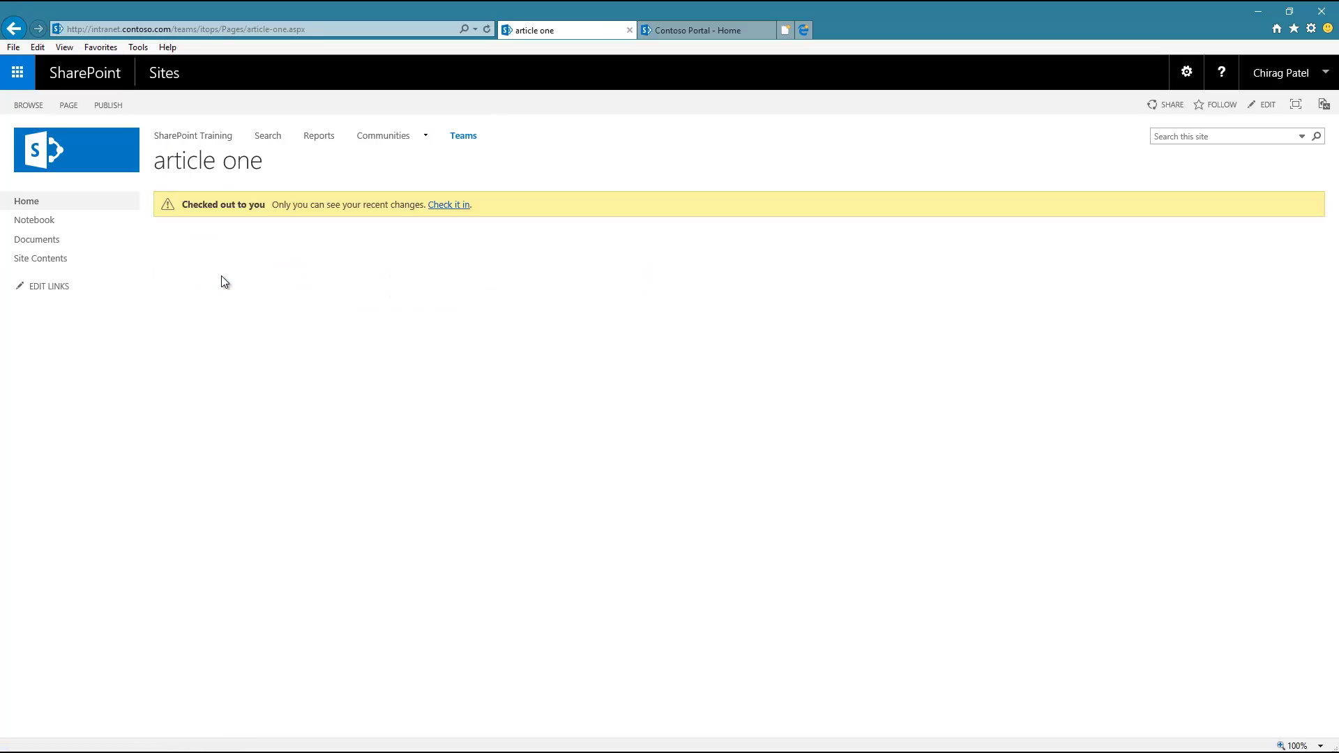
pyautogui.click(103, 104)
pyautogui.click(20, 140)
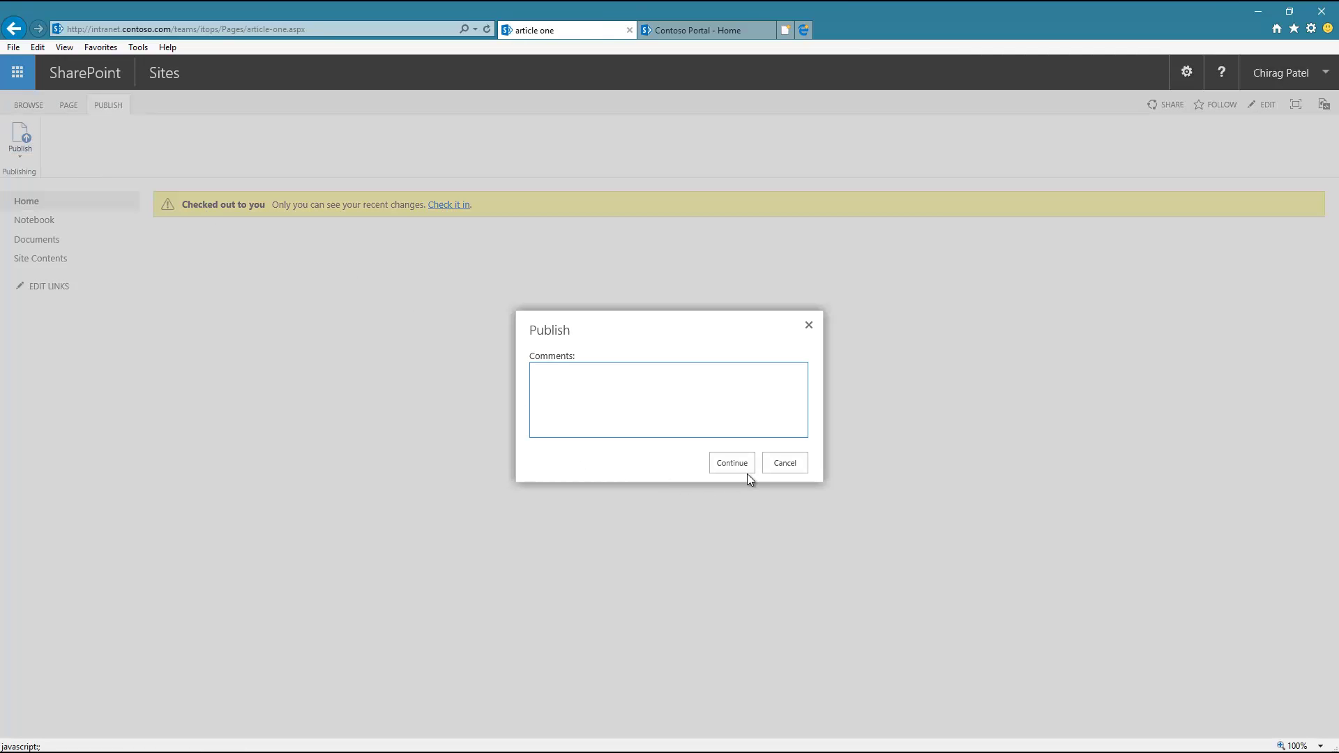
pyautogui.click(790, 462)
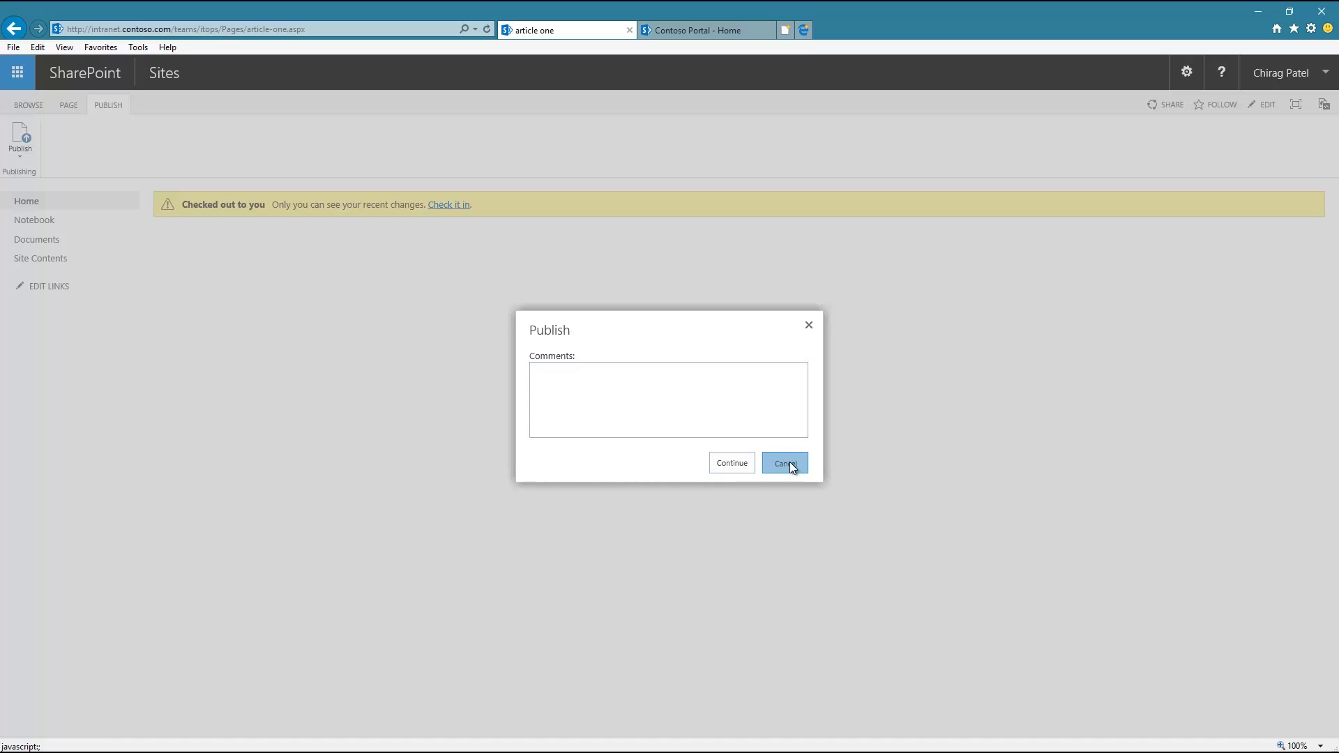
# Step: Turn on Show pages for current navigation in the IT Operations site's navigation settings and save the change
pyautogui.click(1186, 72)
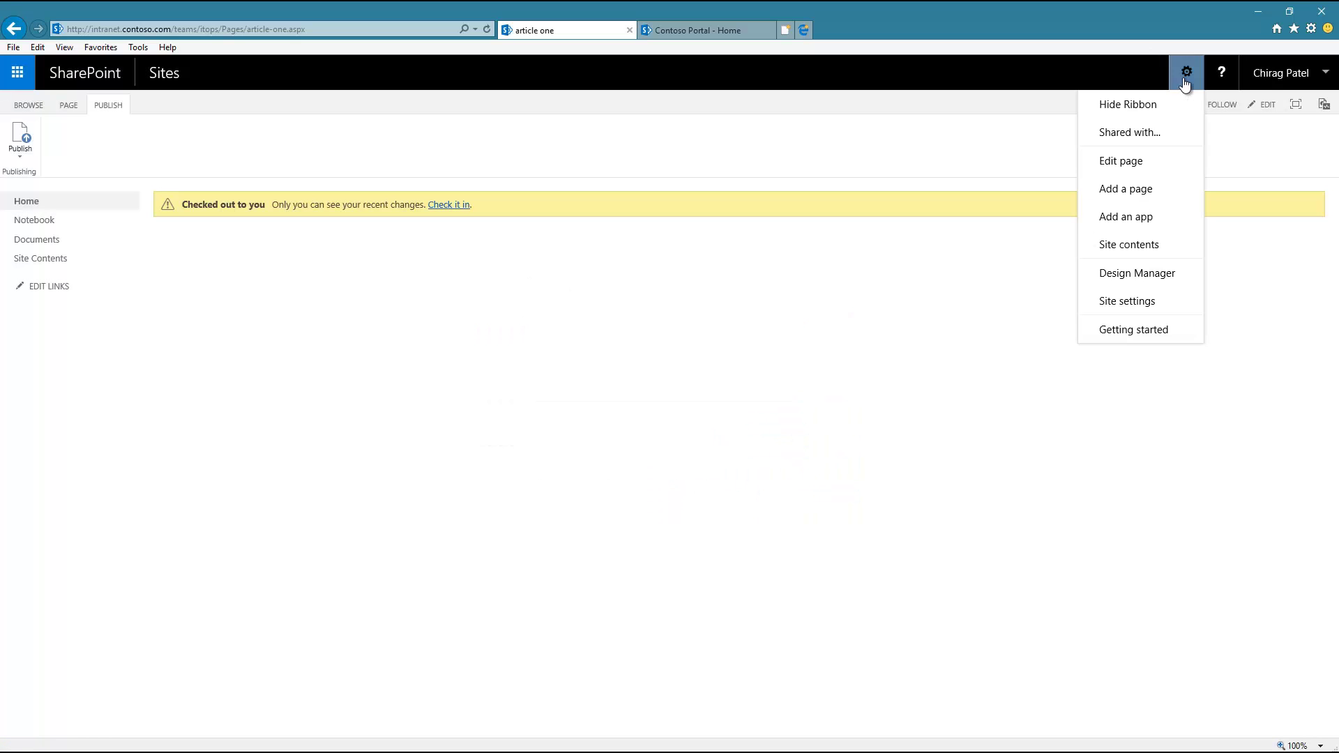
pyautogui.click(1124, 302)
pyautogui.click(432, 330)
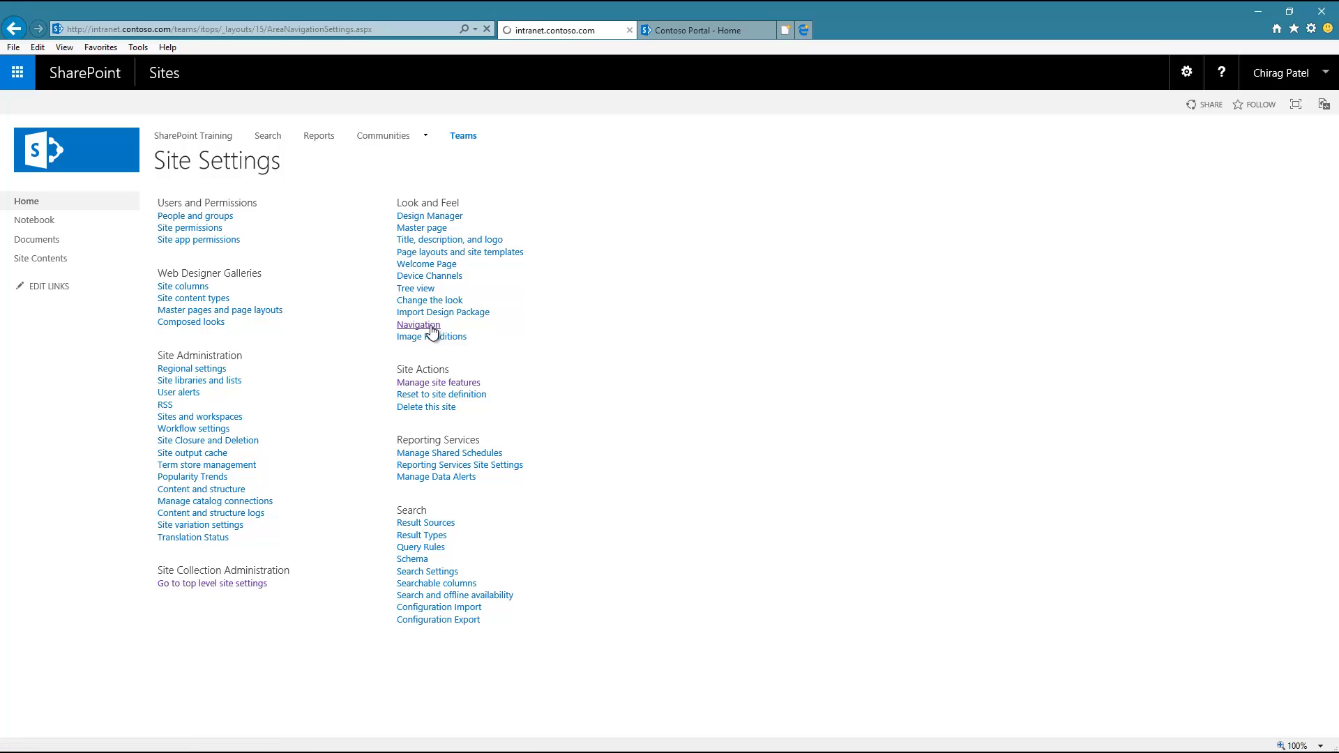
pyautogui.scroll(-5, 437, 342)
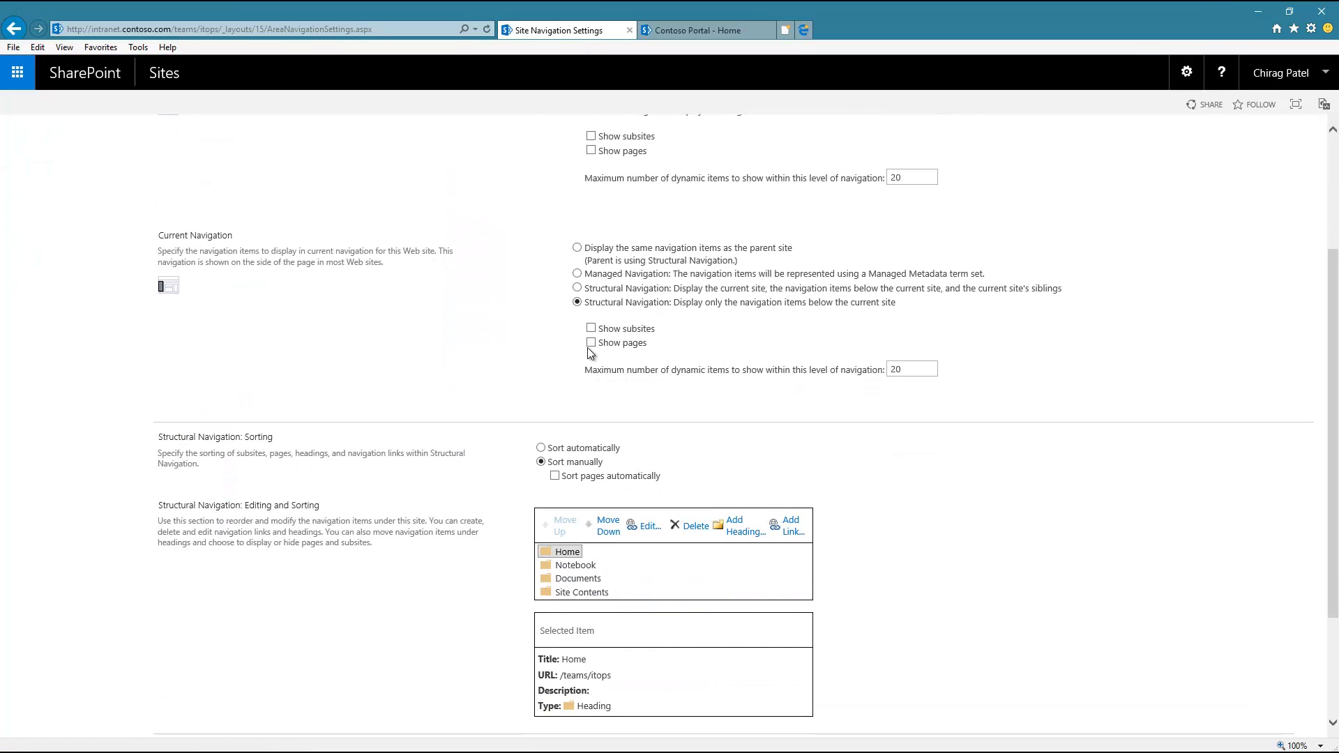
pyautogui.click(591, 343)
pyautogui.scroll(-2, 358, 402)
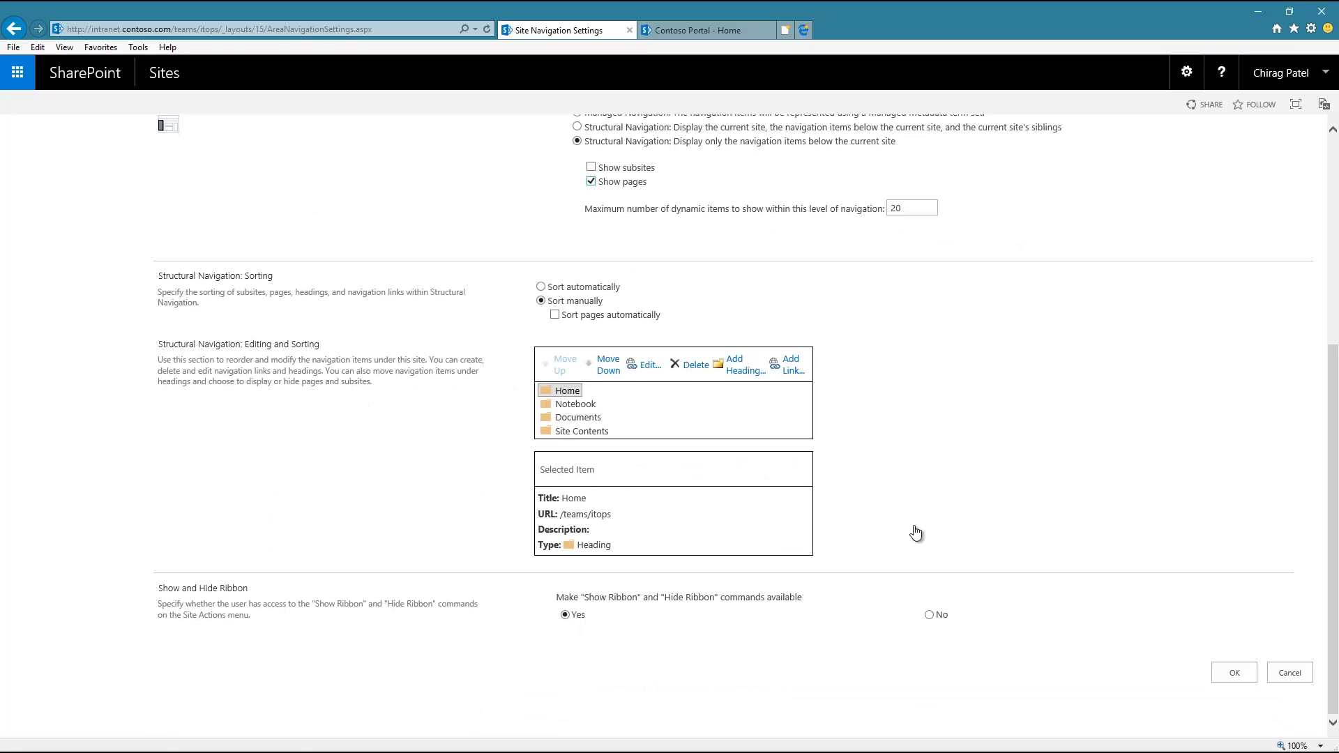
pyautogui.click(1236, 674)
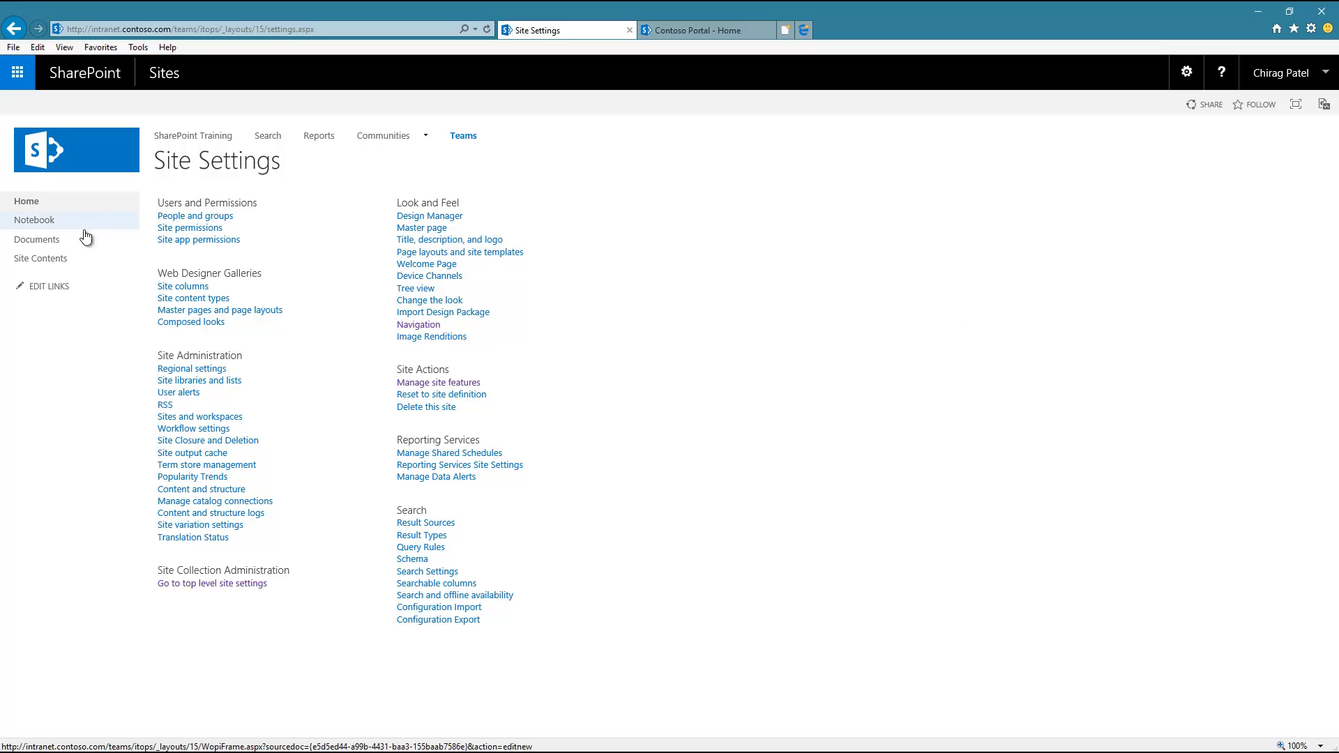
# Step: Publish the article-one page from the Pages library without a comment and reload the page
pyautogui.click(40, 259)
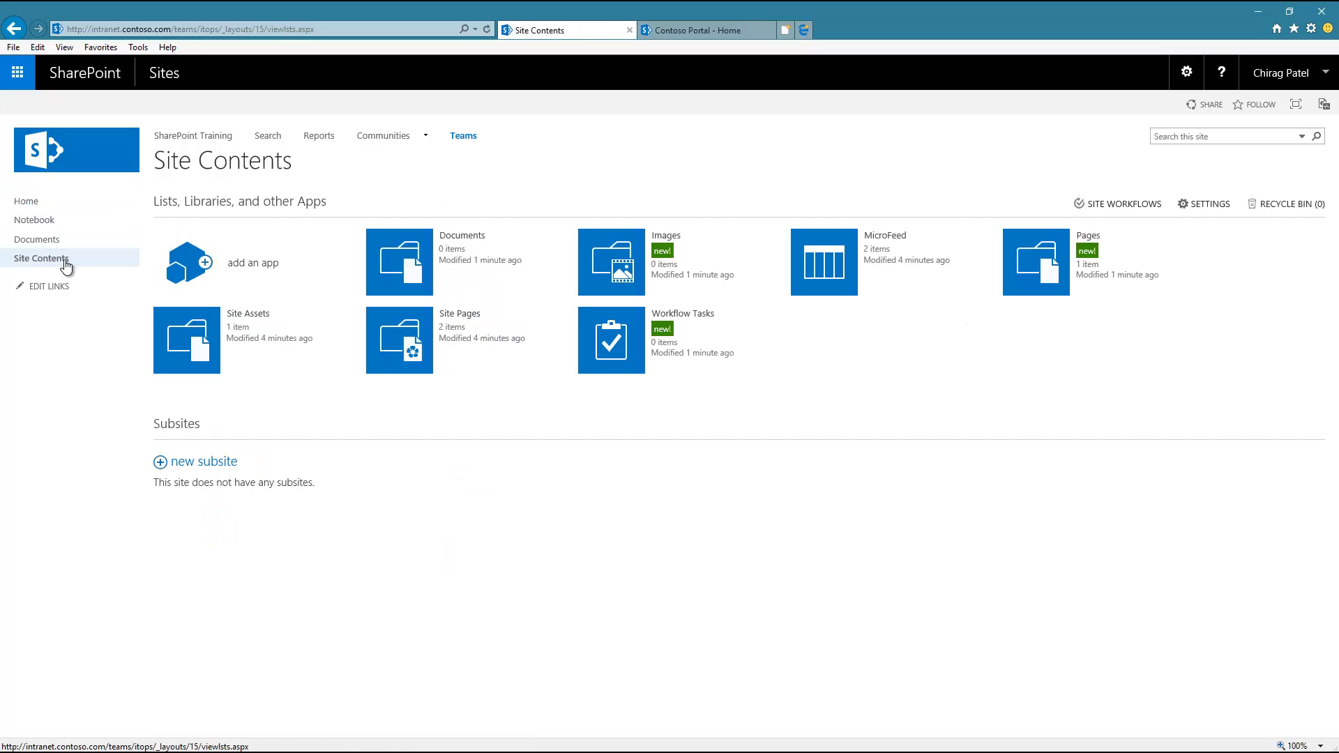
pyautogui.click(1089, 239)
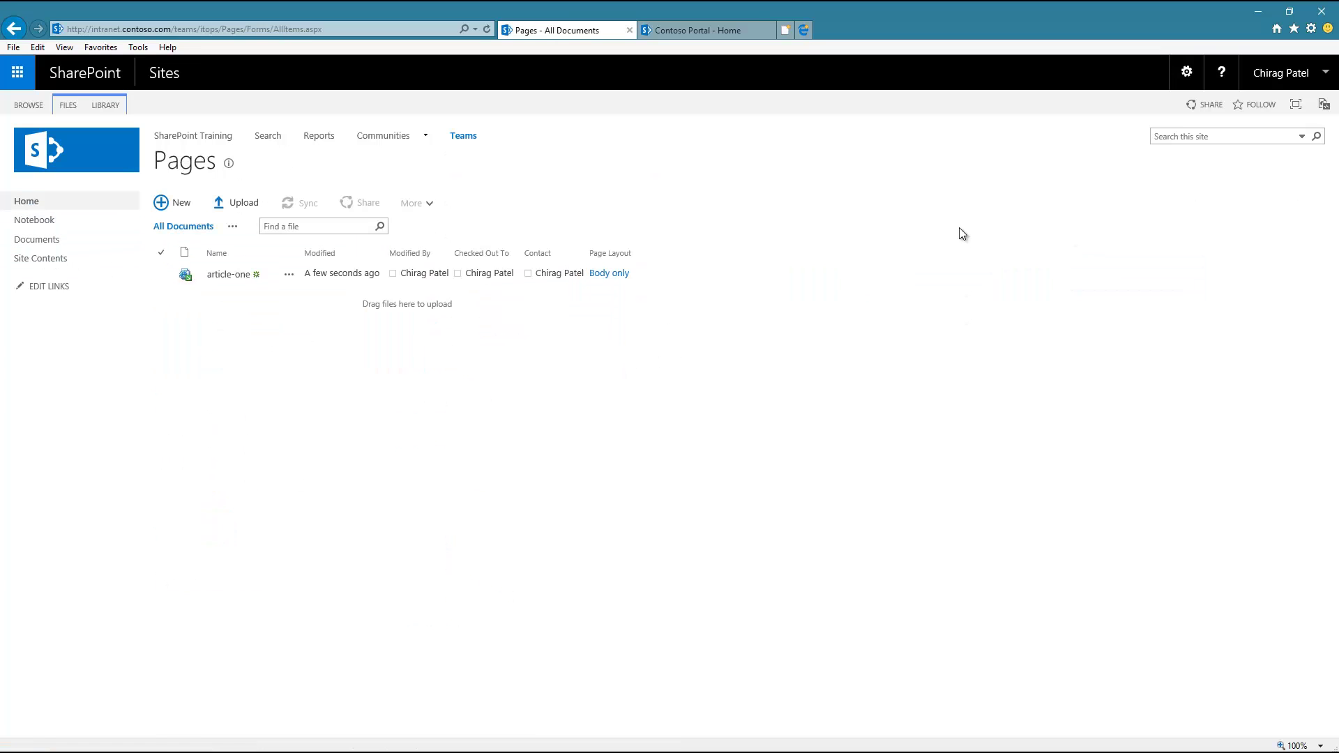
pyautogui.click(231, 276)
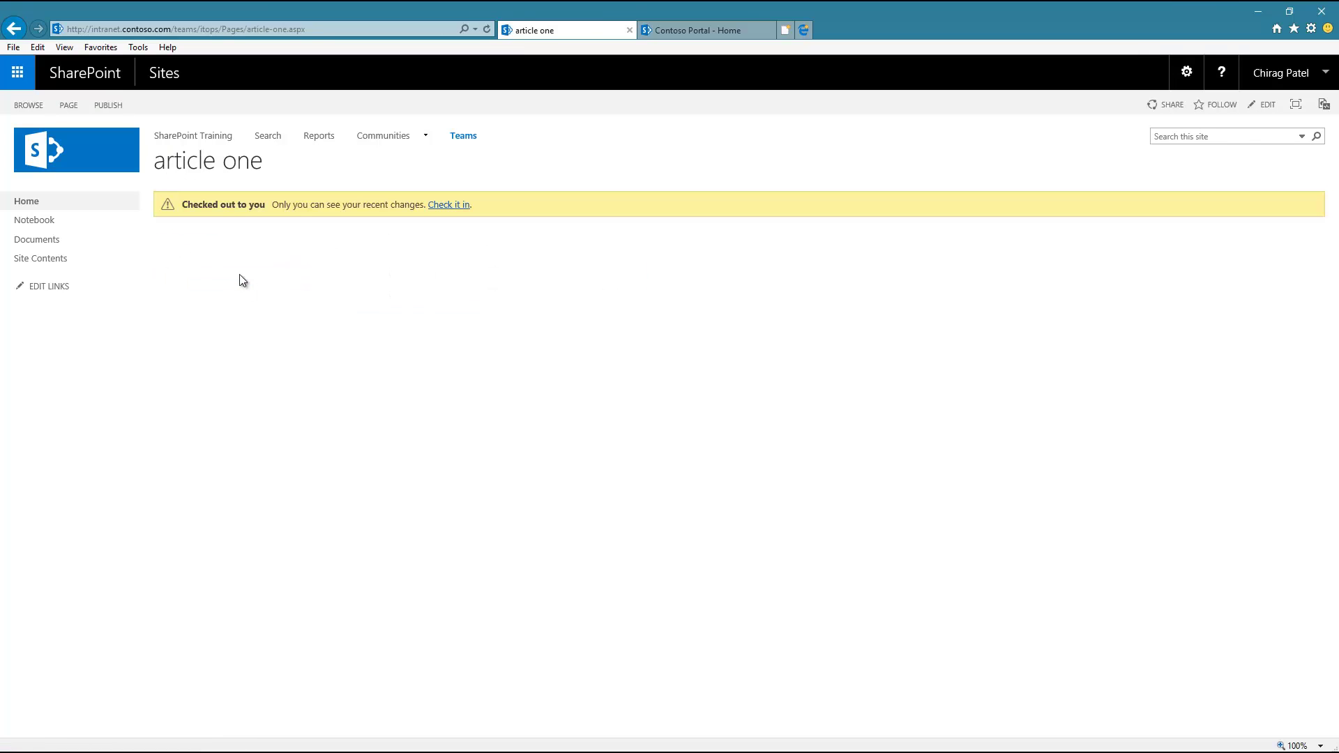
pyautogui.click(88, 105)
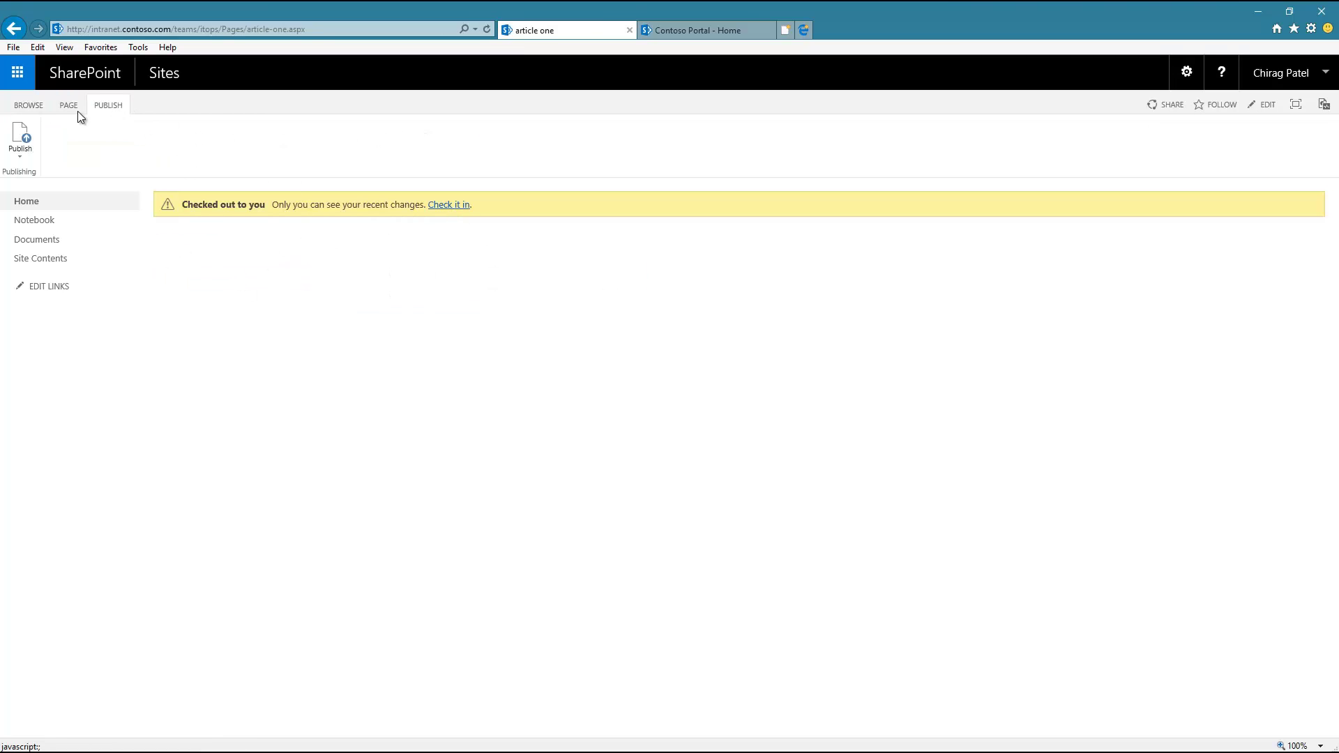
pyautogui.click(26, 143)
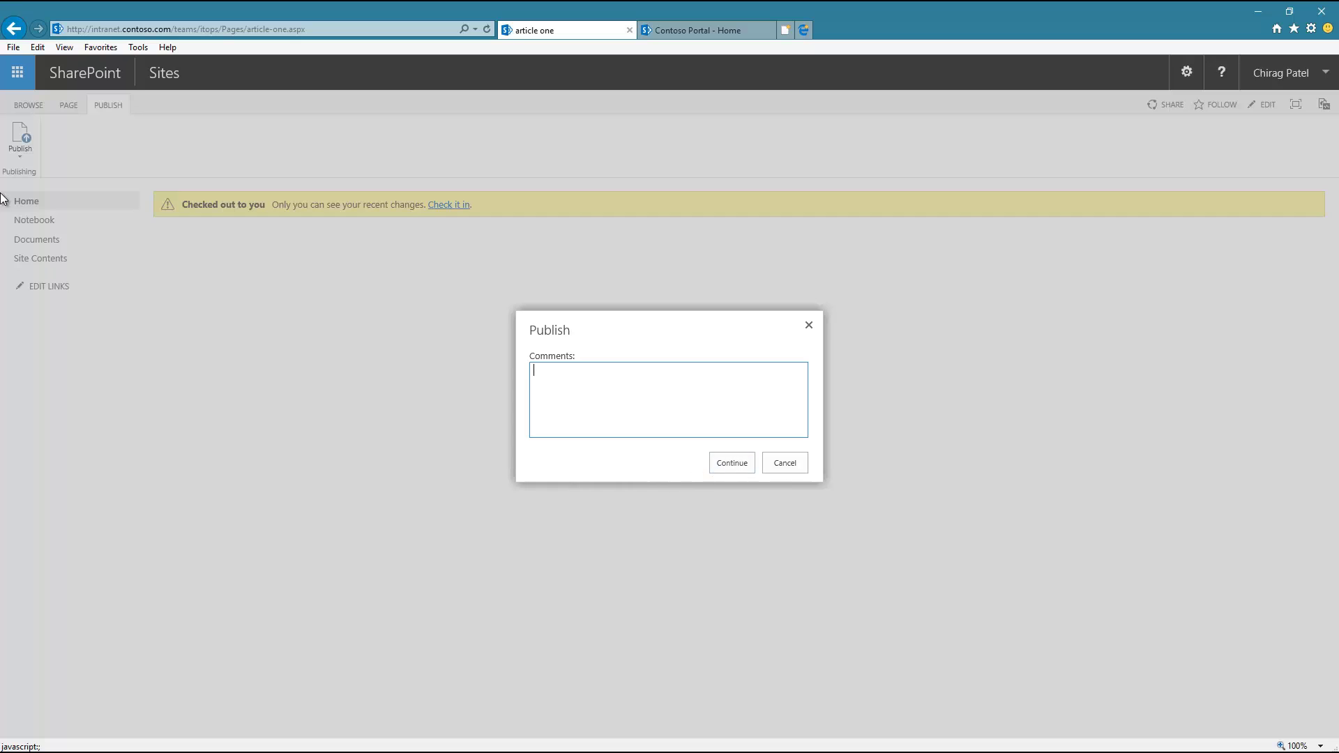
pyautogui.click(728, 466)
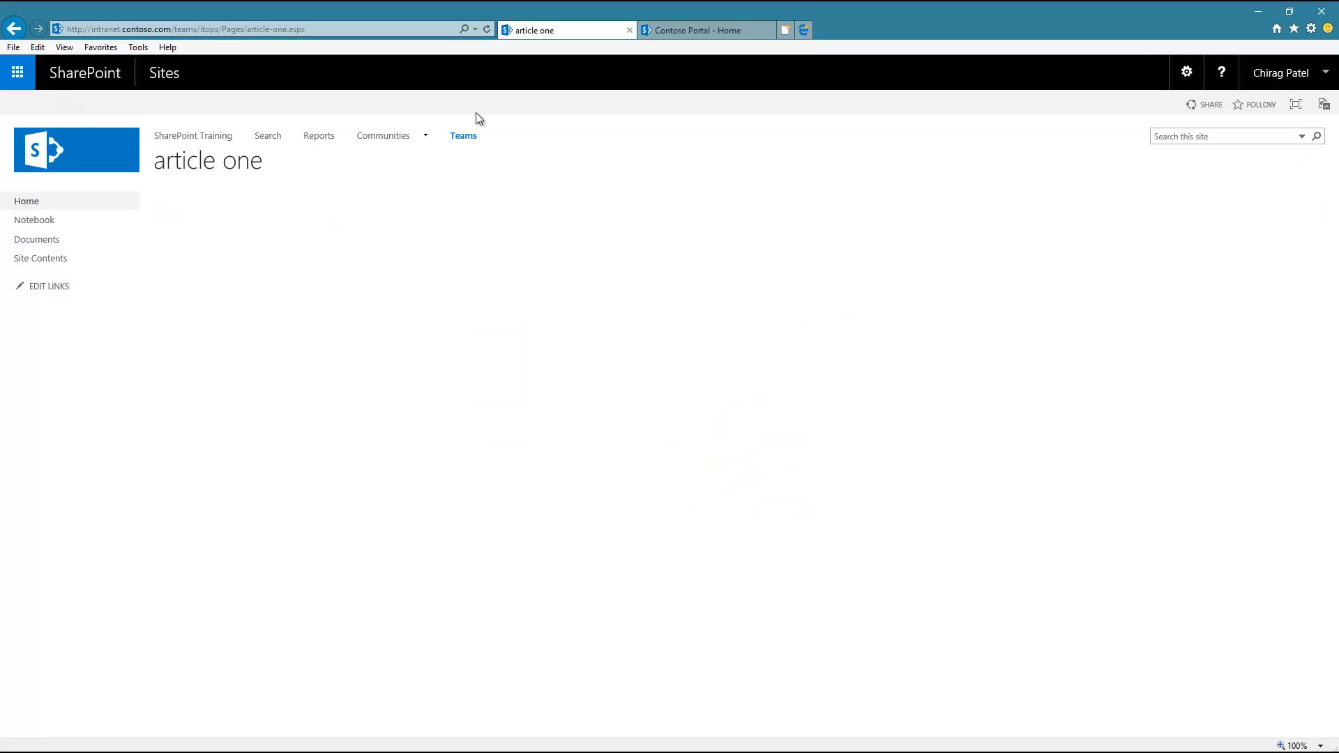
pyautogui.click(486, 28)
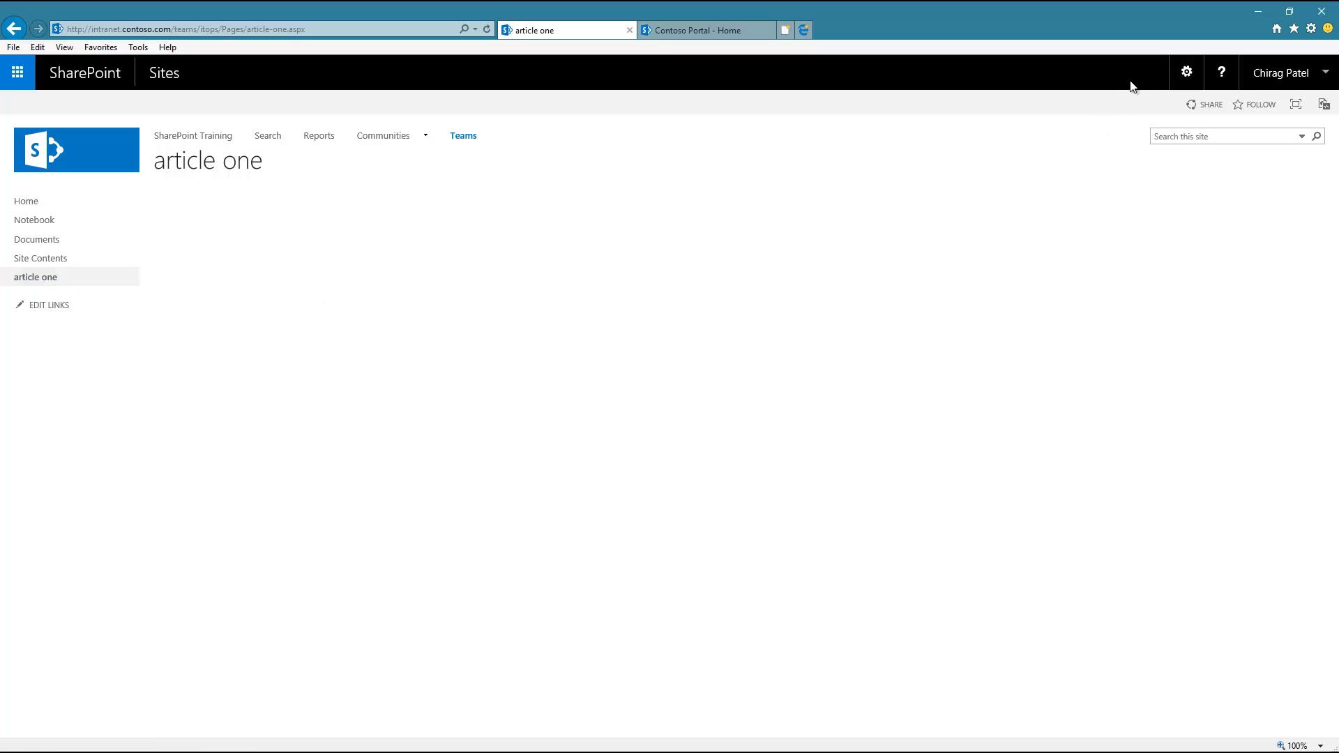
# Step: In the site's navigation settings, set global navigation to structural below the current site, showing subsites and pages, with a maximum of 10 dynamic items
pyautogui.click(1179, 75)
pyautogui.click(1107, 299)
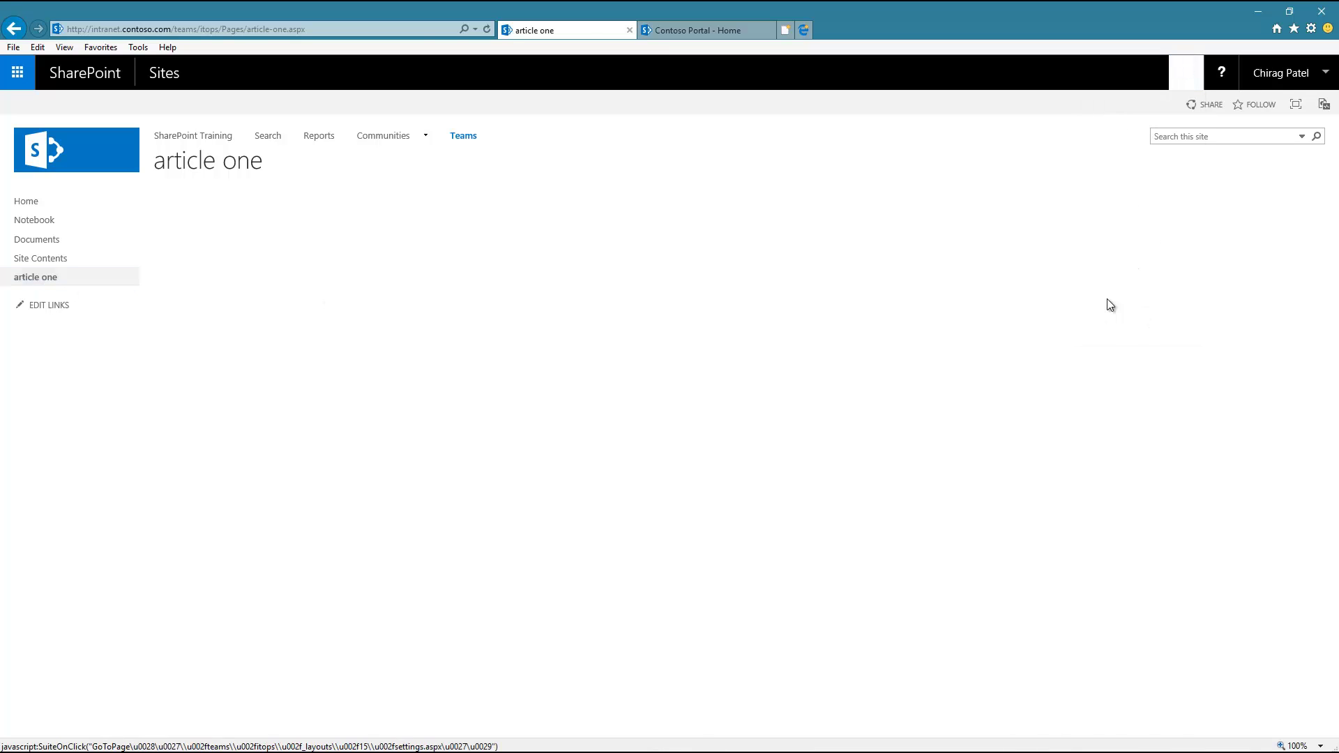
pyautogui.click(427, 326)
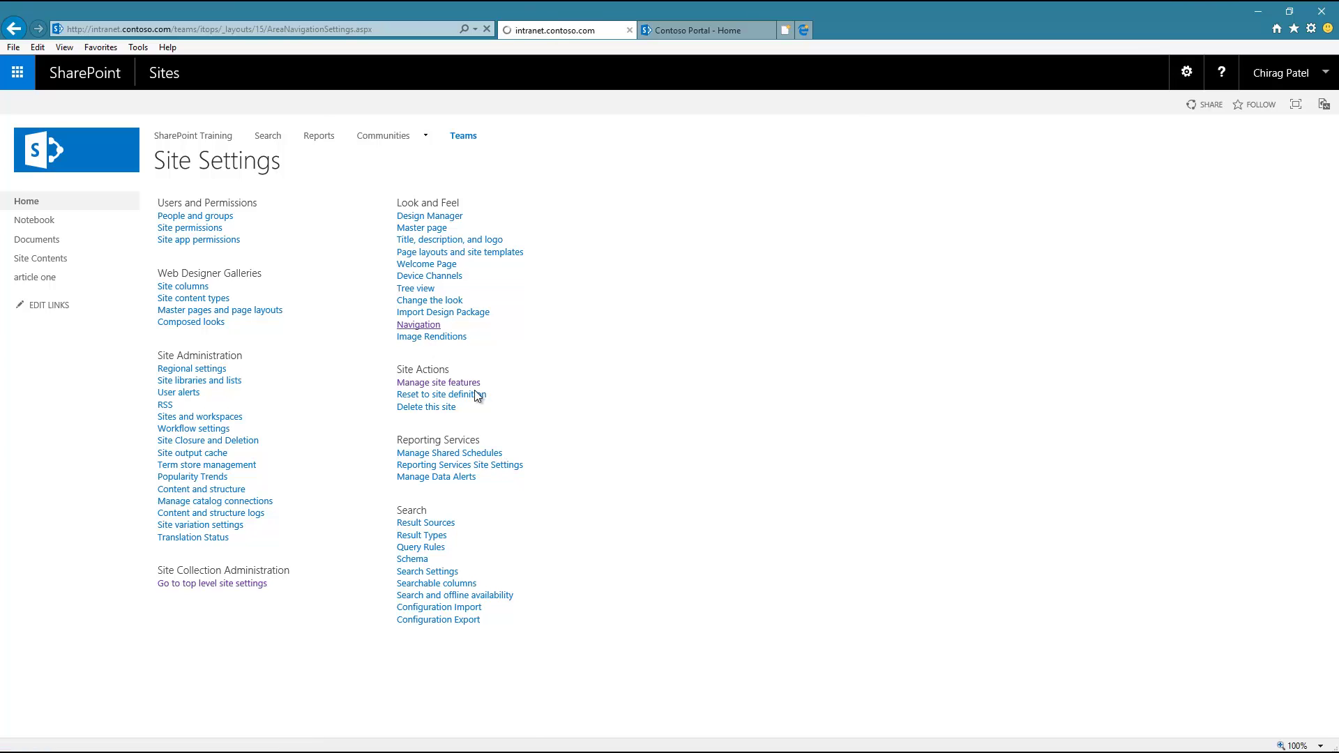
pyautogui.scroll(-2, 581, 383)
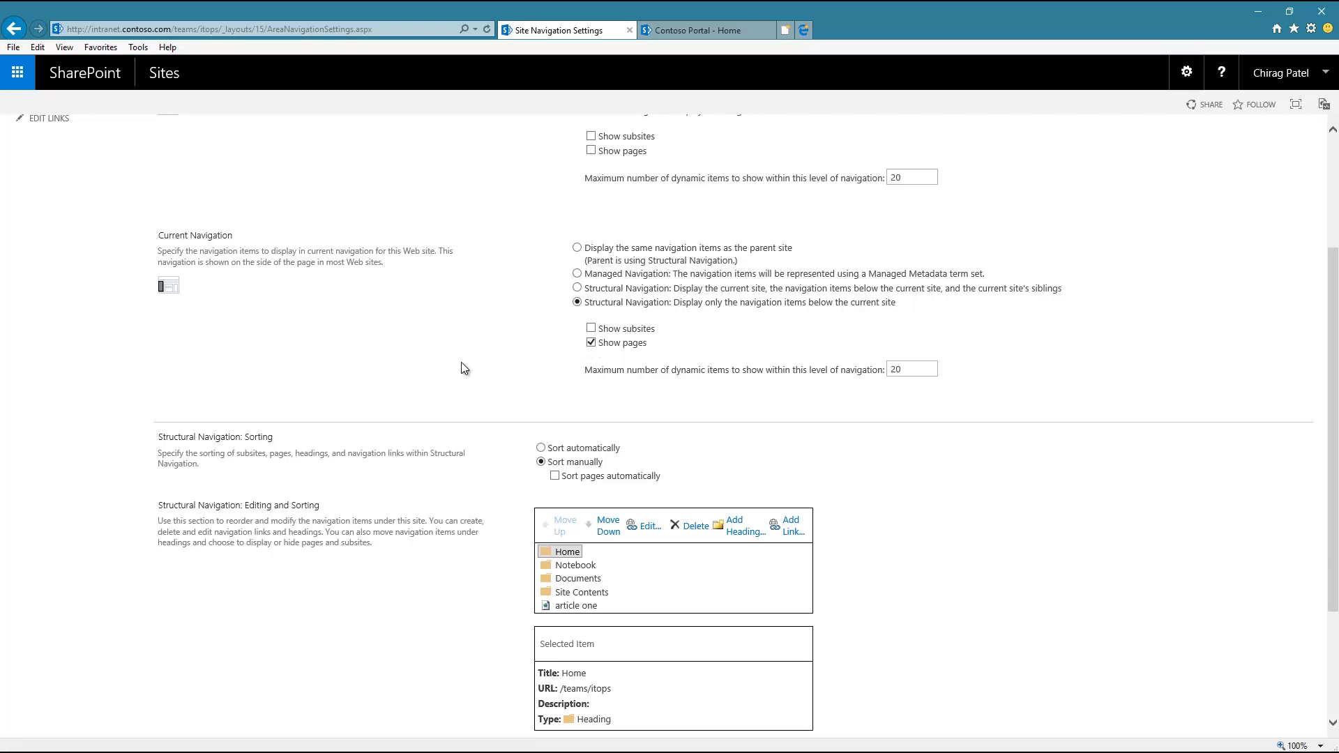
pyautogui.scroll(2, 462, 362)
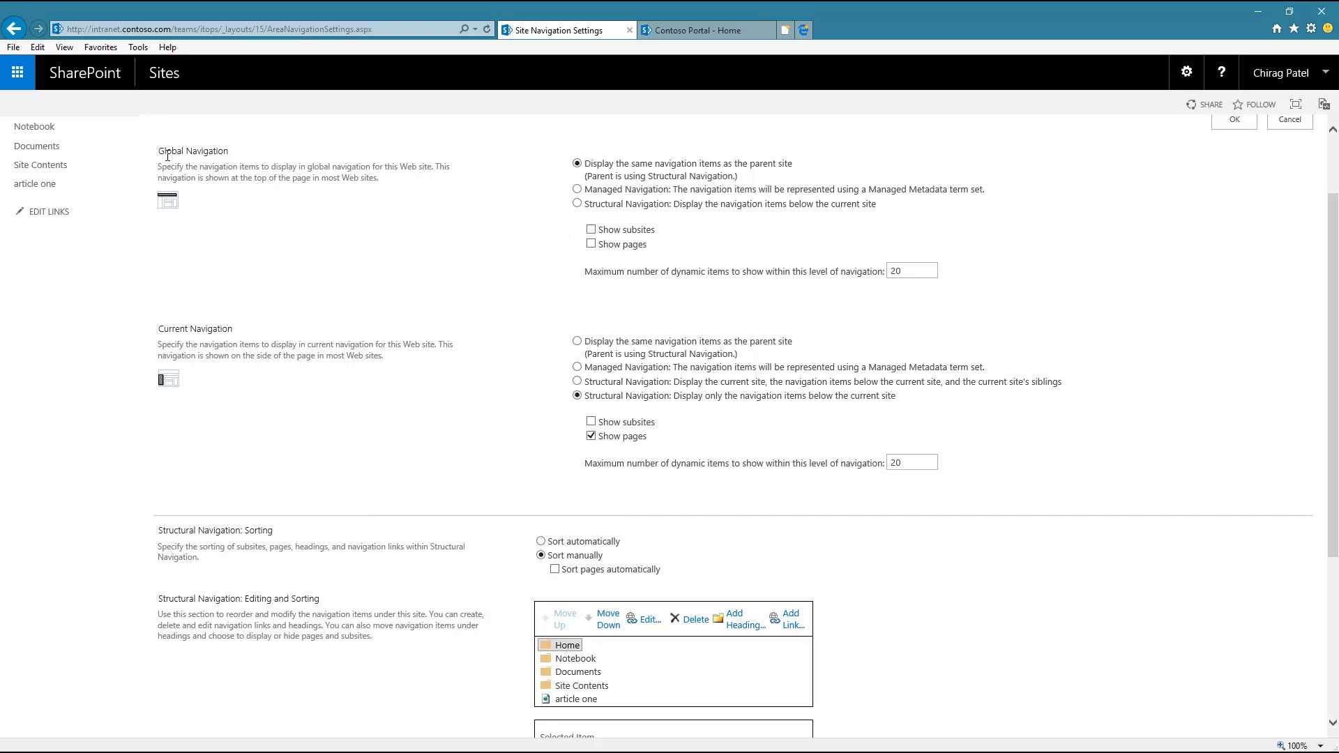
pyautogui.scroll(2, 317, 370)
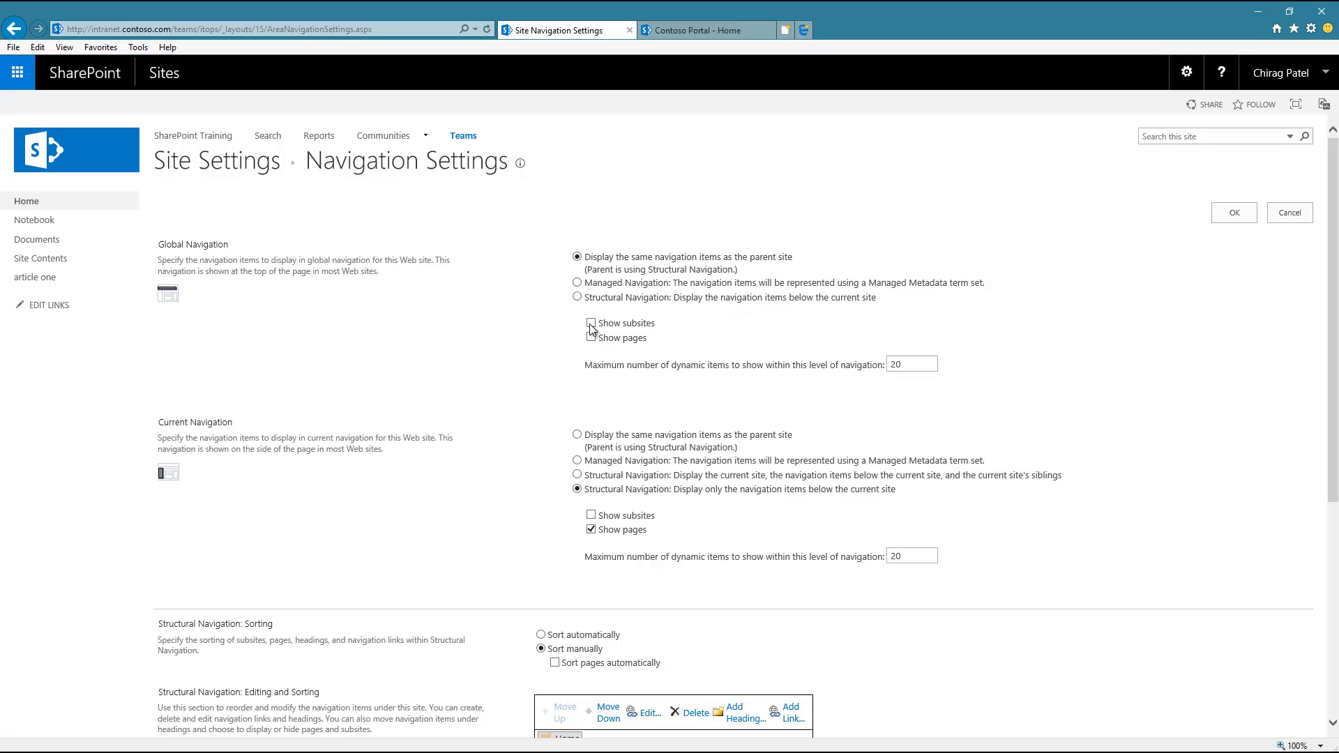
pyautogui.click(577, 298)
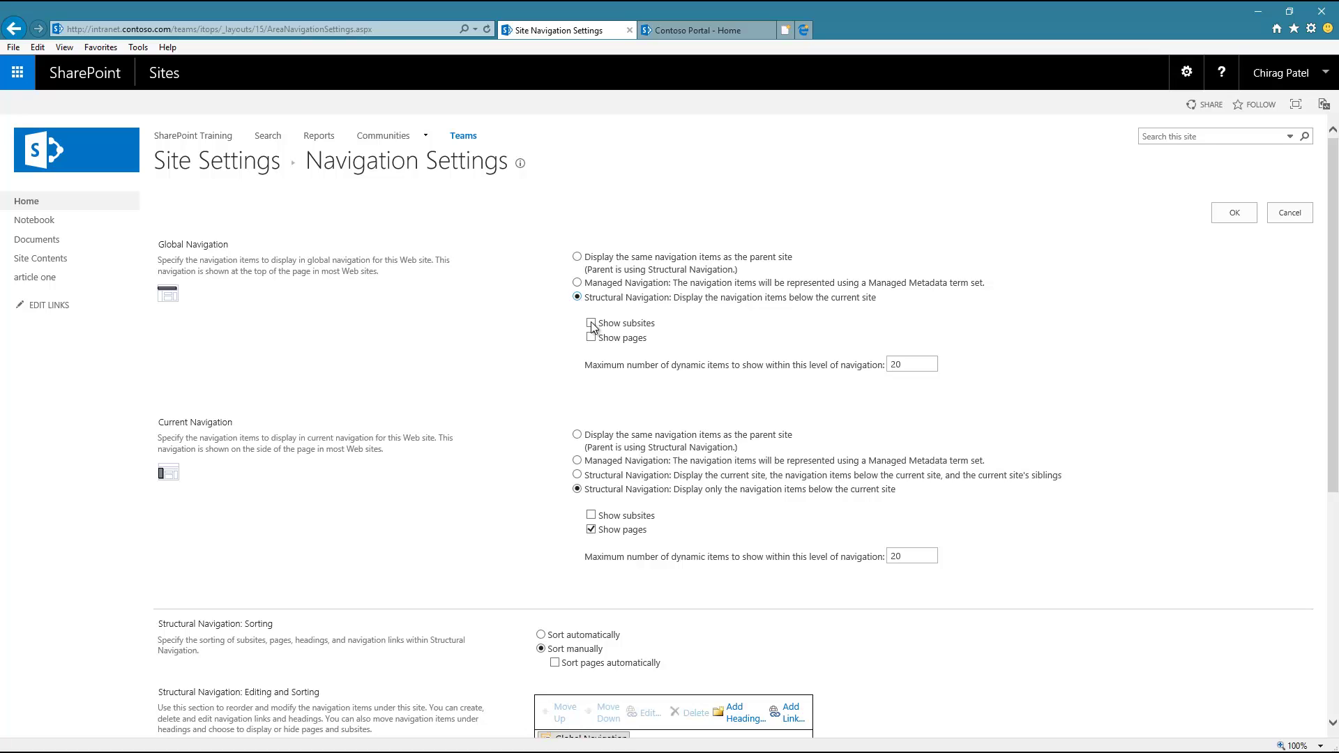
pyautogui.click(592, 323)
pyautogui.click(591, 338)
pyautogui.moveTo(918, 367); pyautogui.dragTo(890, 371)
pyautogui.write('10')
# Step: Try automatic sorting and automatic page sorting in the structural navigation settings, and go back to fully manual sorting
pyautogui.scroll(-5, 496, 474)
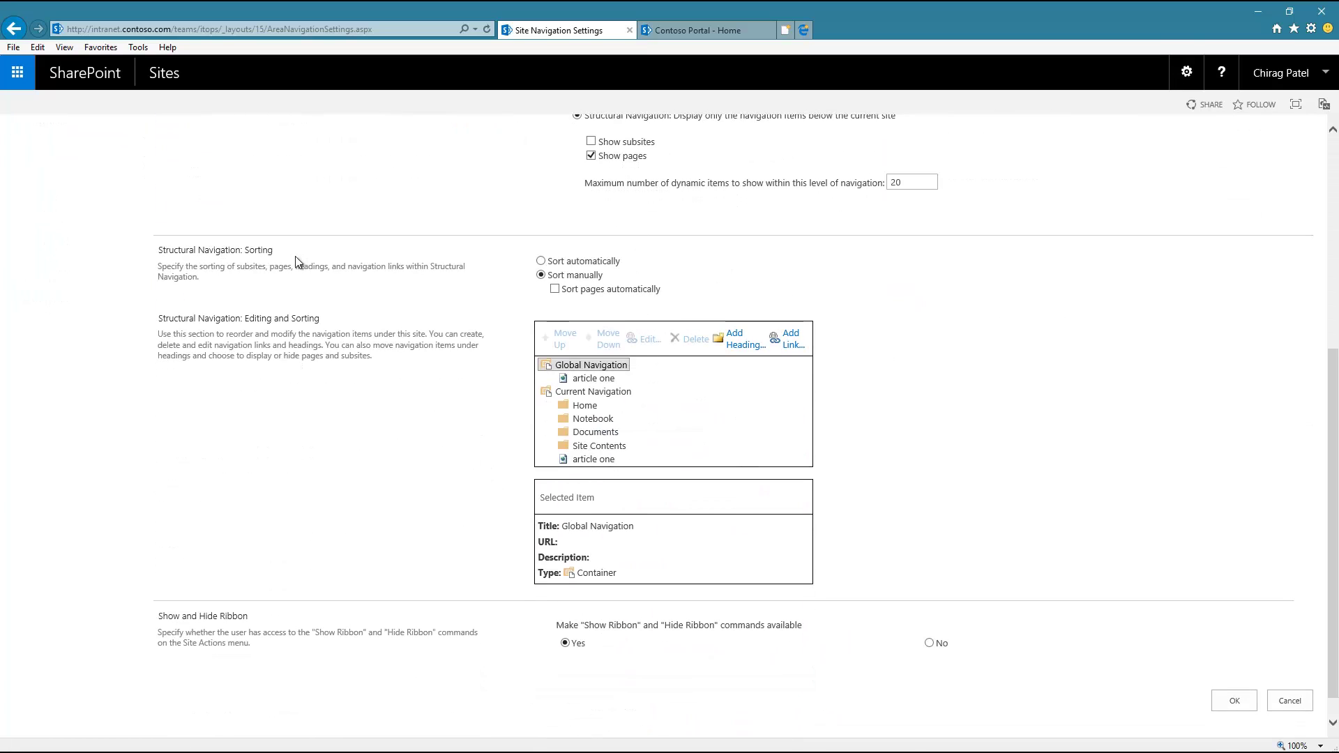
pyautogui.click(601, 261)
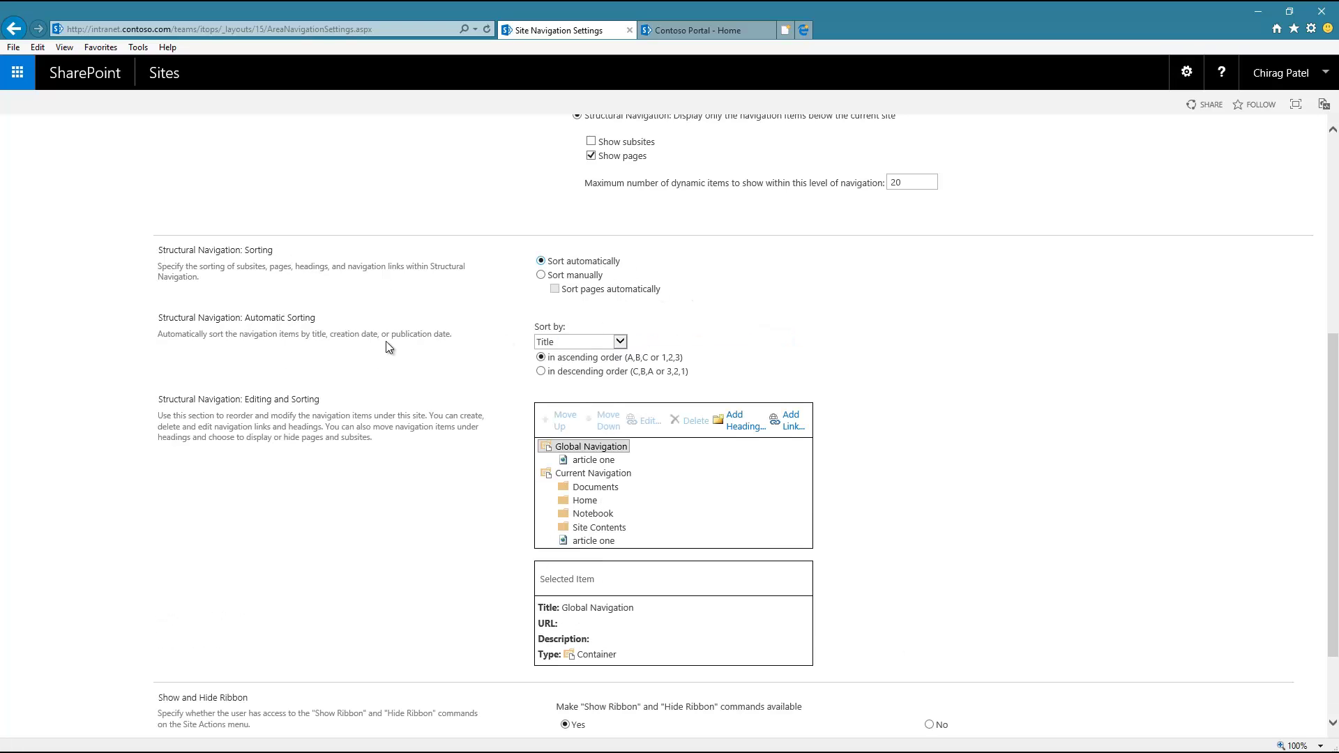
pyautogui.click(541, 275)
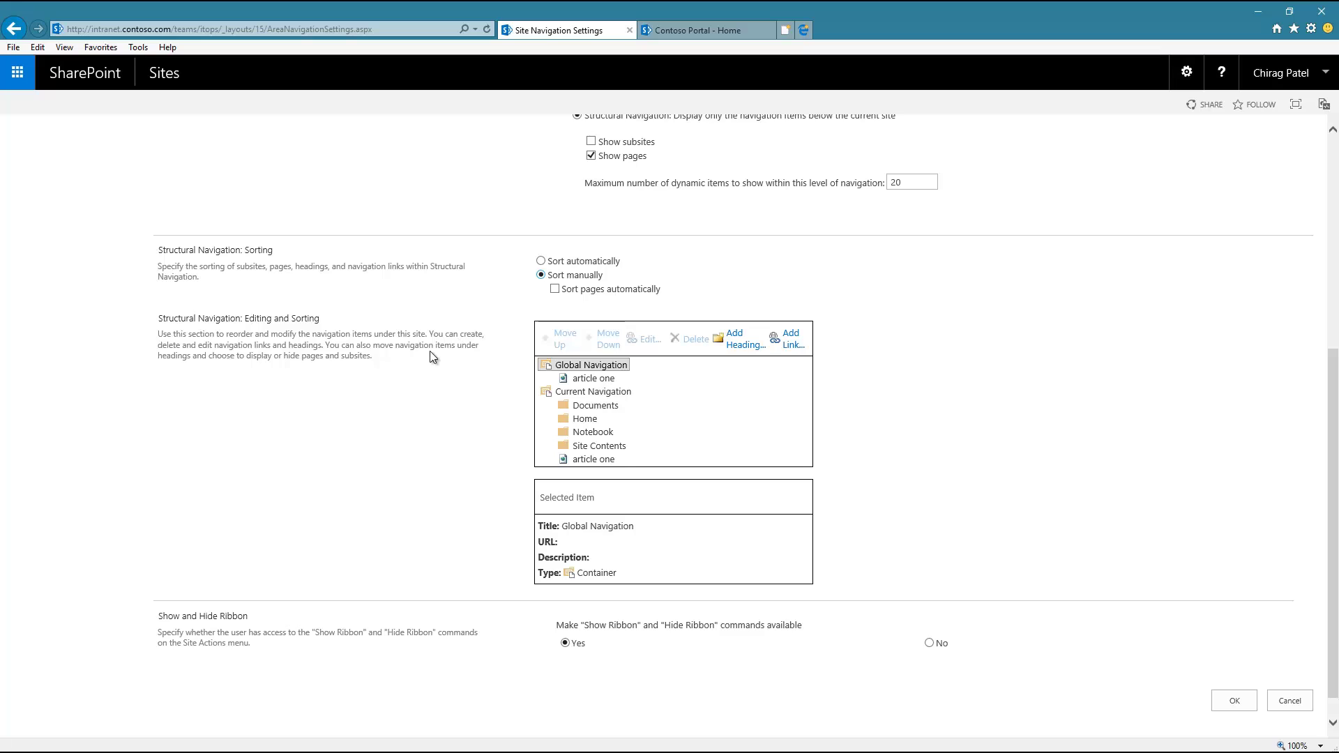
pyautogui.click(556, 288)
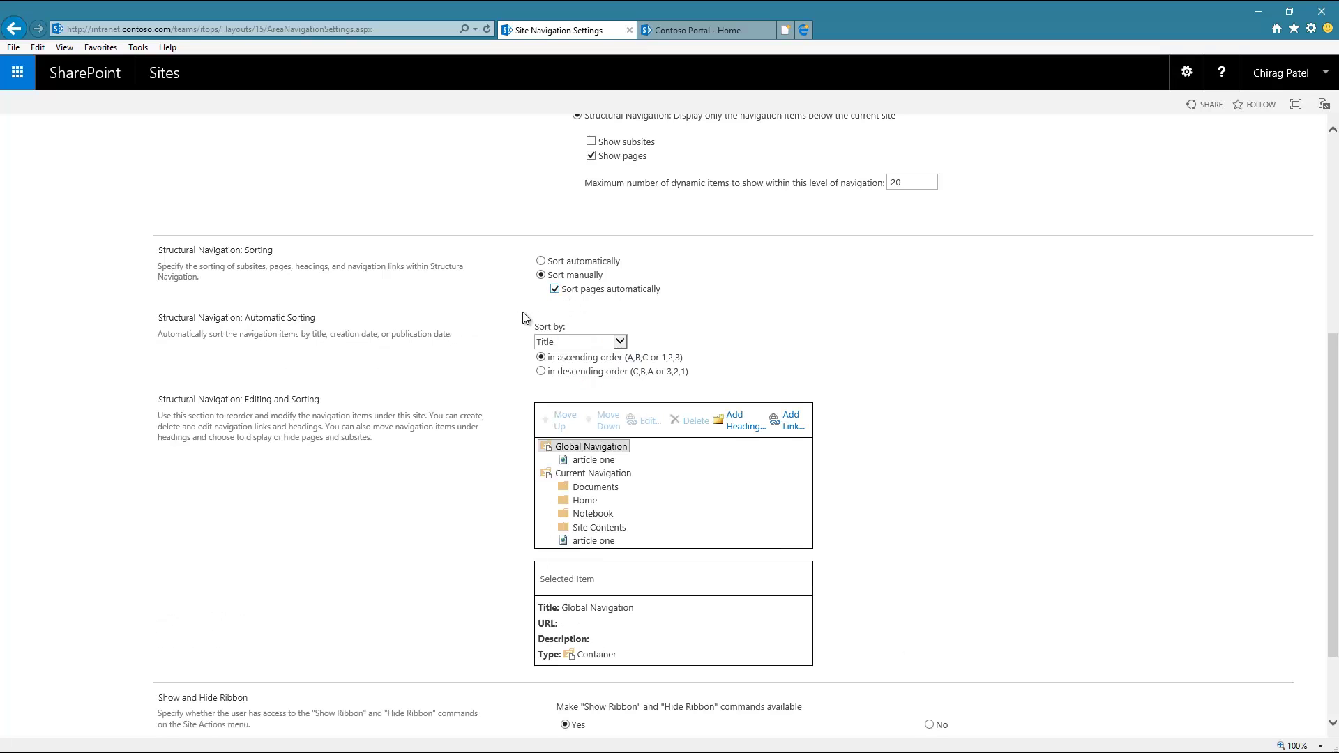
pyautogui.click(587, 343)
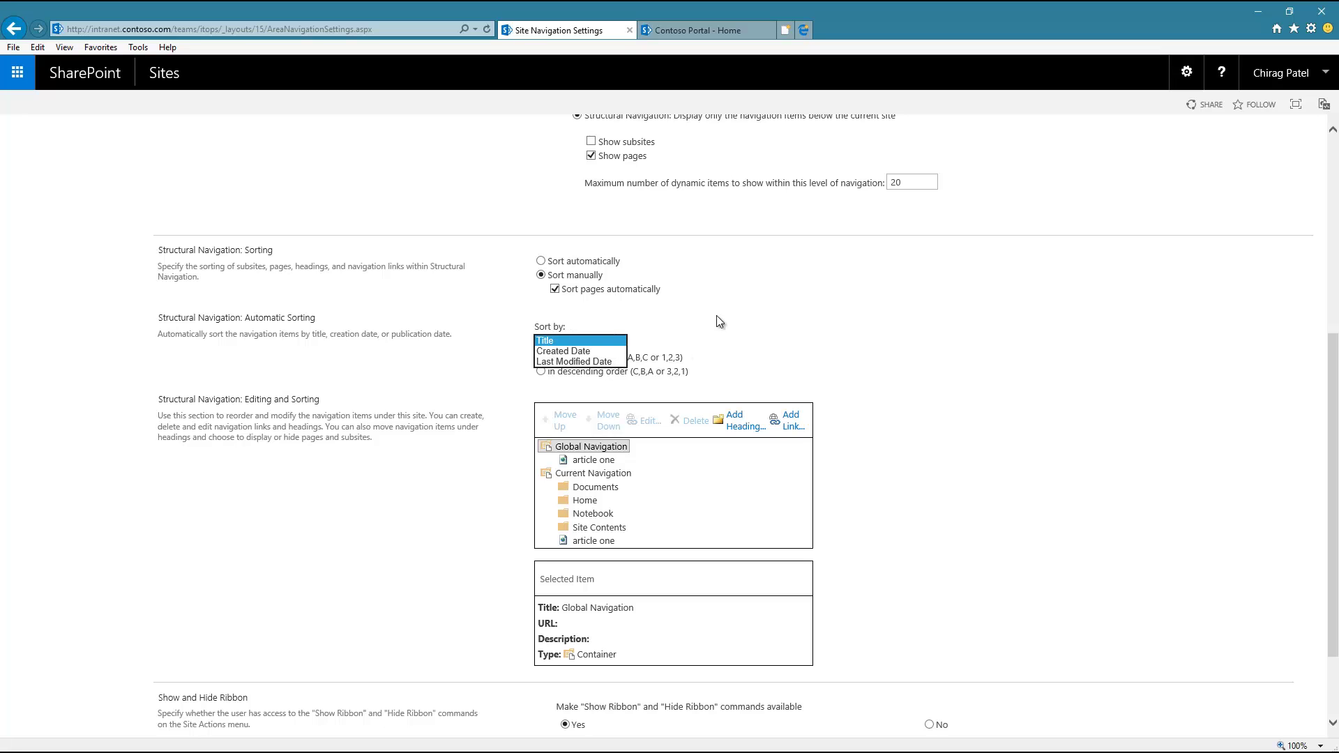
pyautogui.click(555, 288)
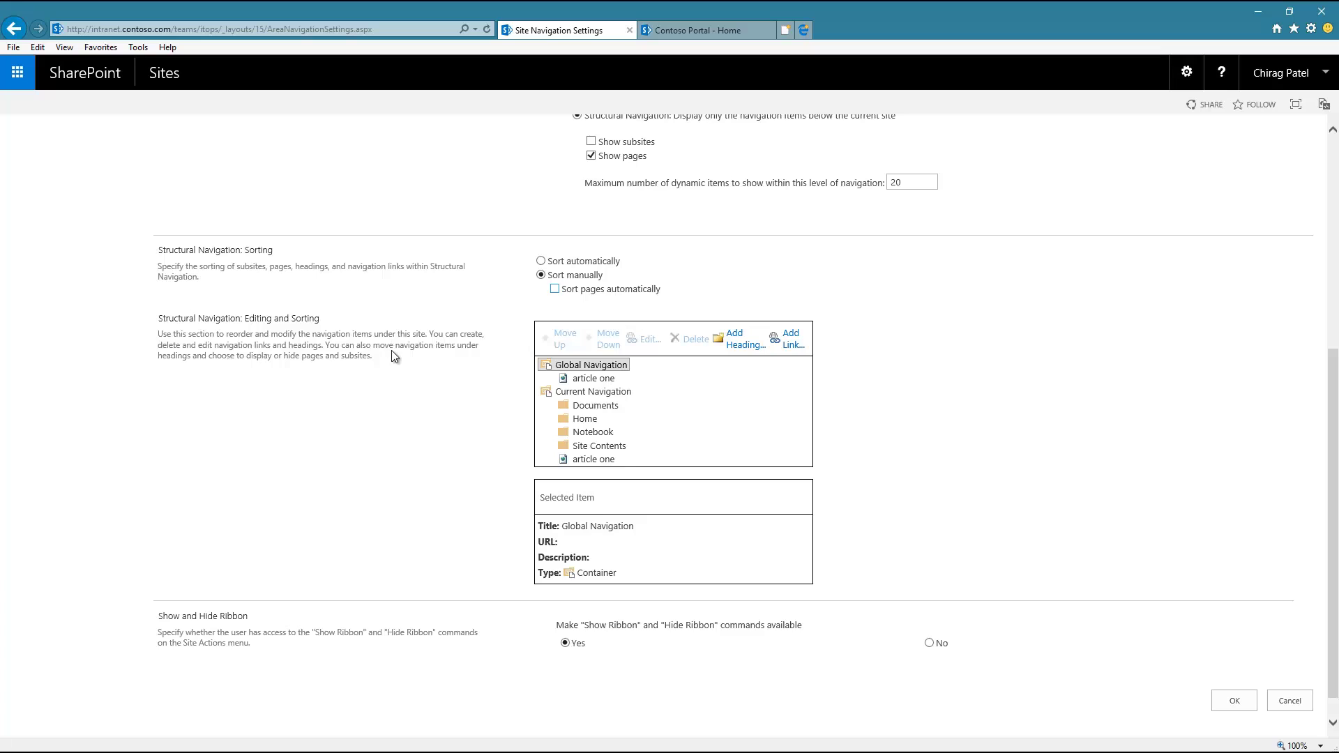
# Step: Open the Documents heading under Current Navigation for editing and browse for a link target, selecting demowebpart1.aspx in Site Pages without inserting it
pyautogui.scroll(-1, 422, 418)
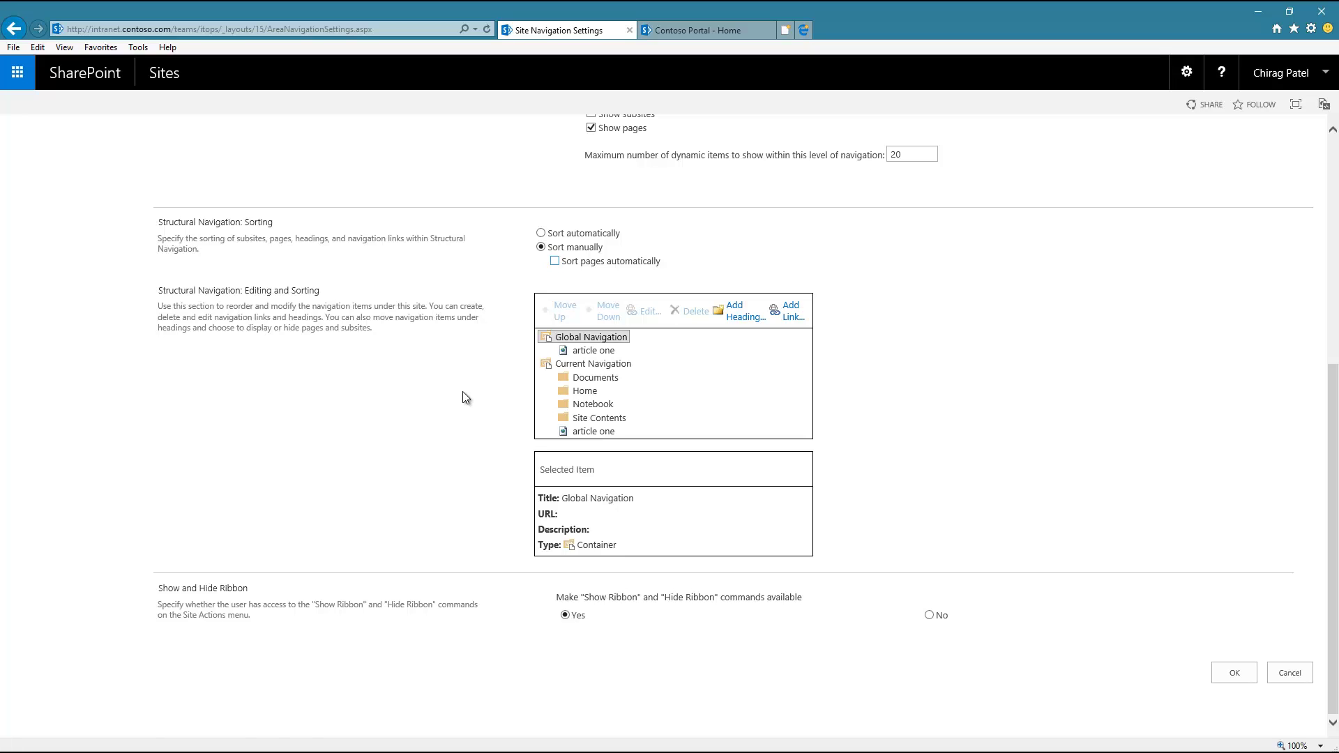
pyautogui.click(593, 363)
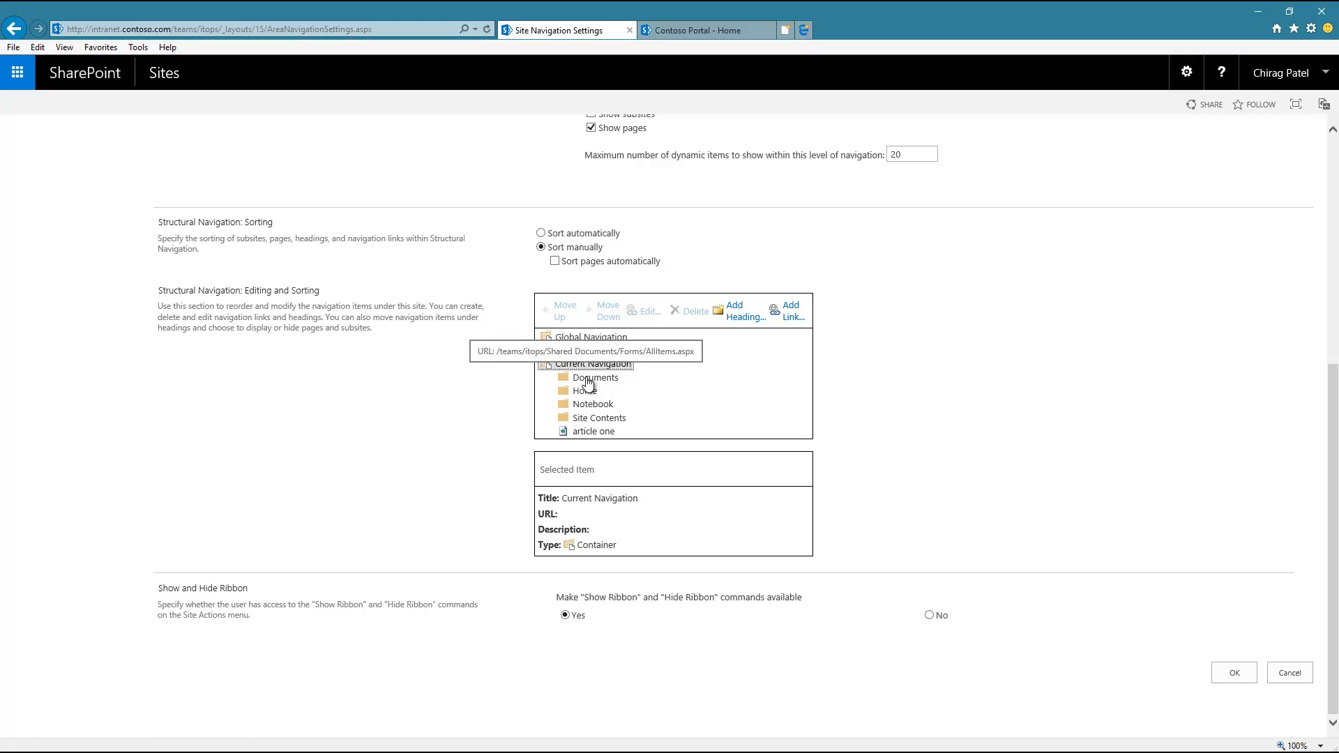
pyautogui.click(589, 379)
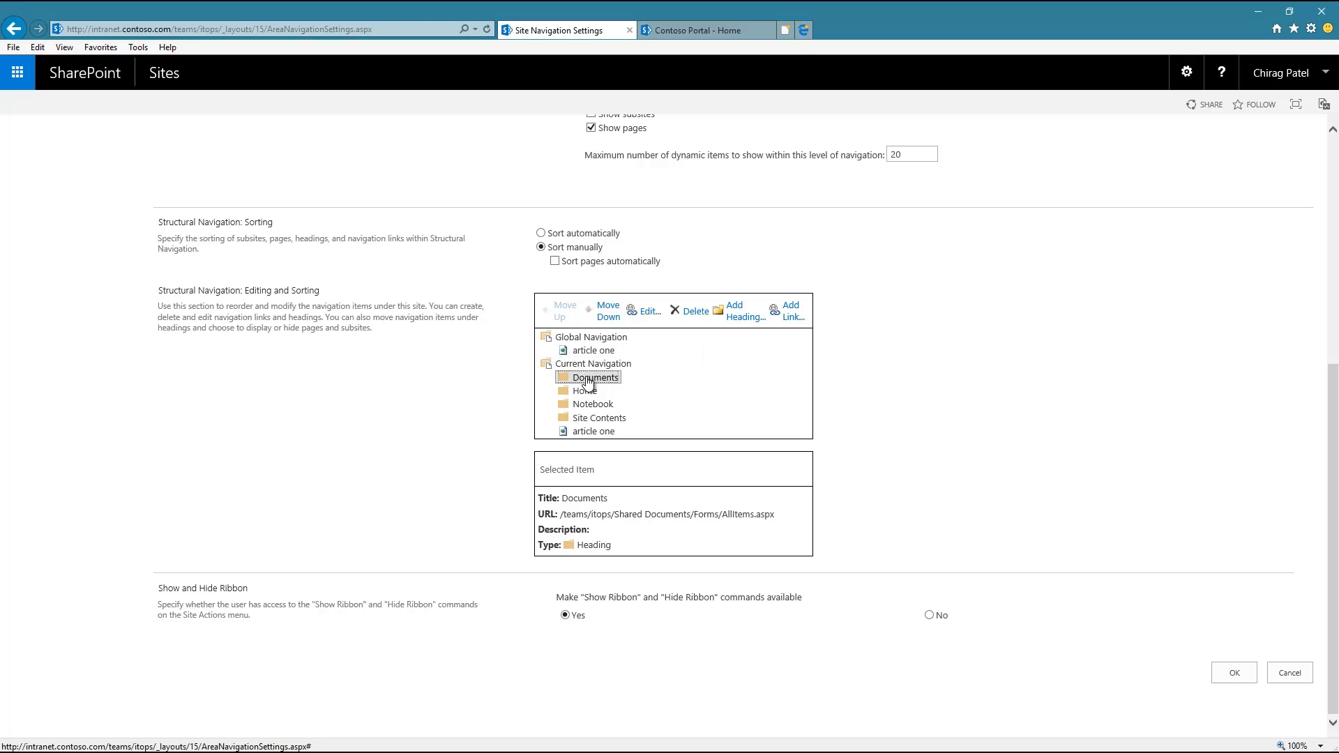
pyautogui.click(648, 312)
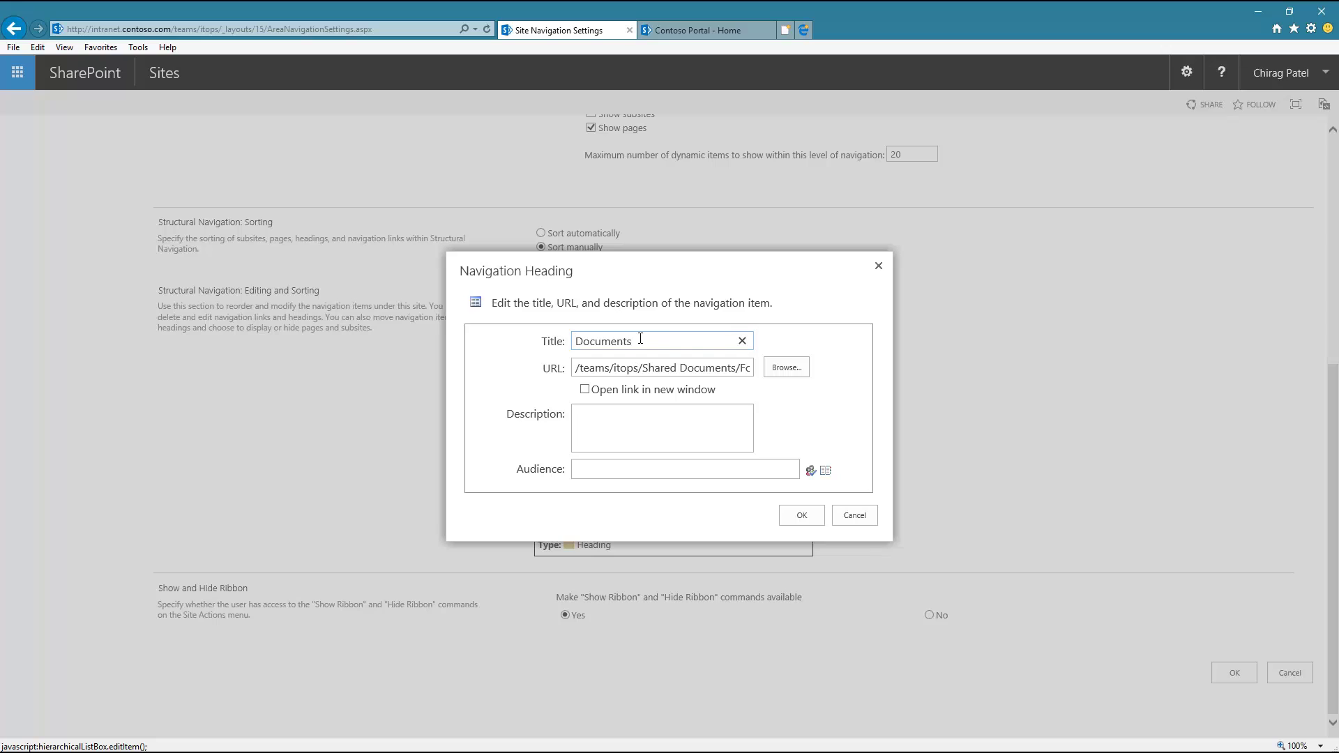
pyautogui.click(786, 371)
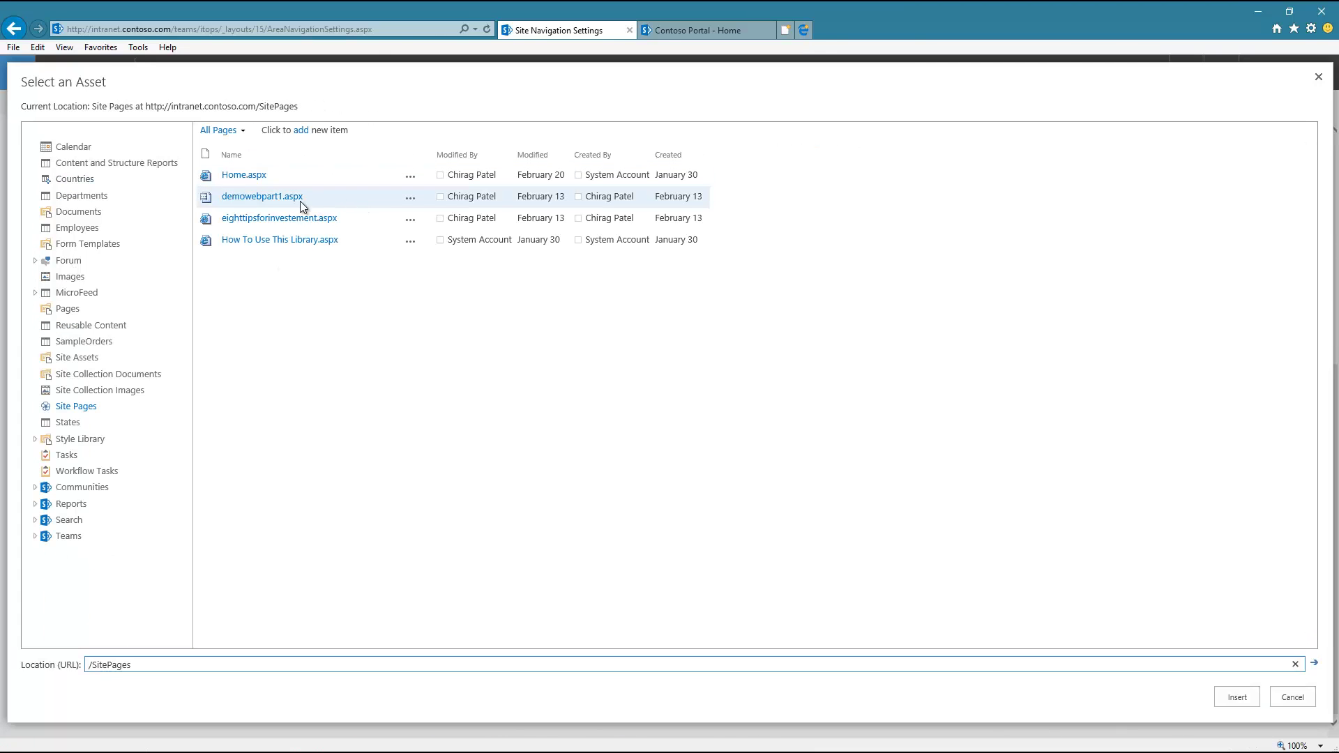
pyautogui.click(357, 198)
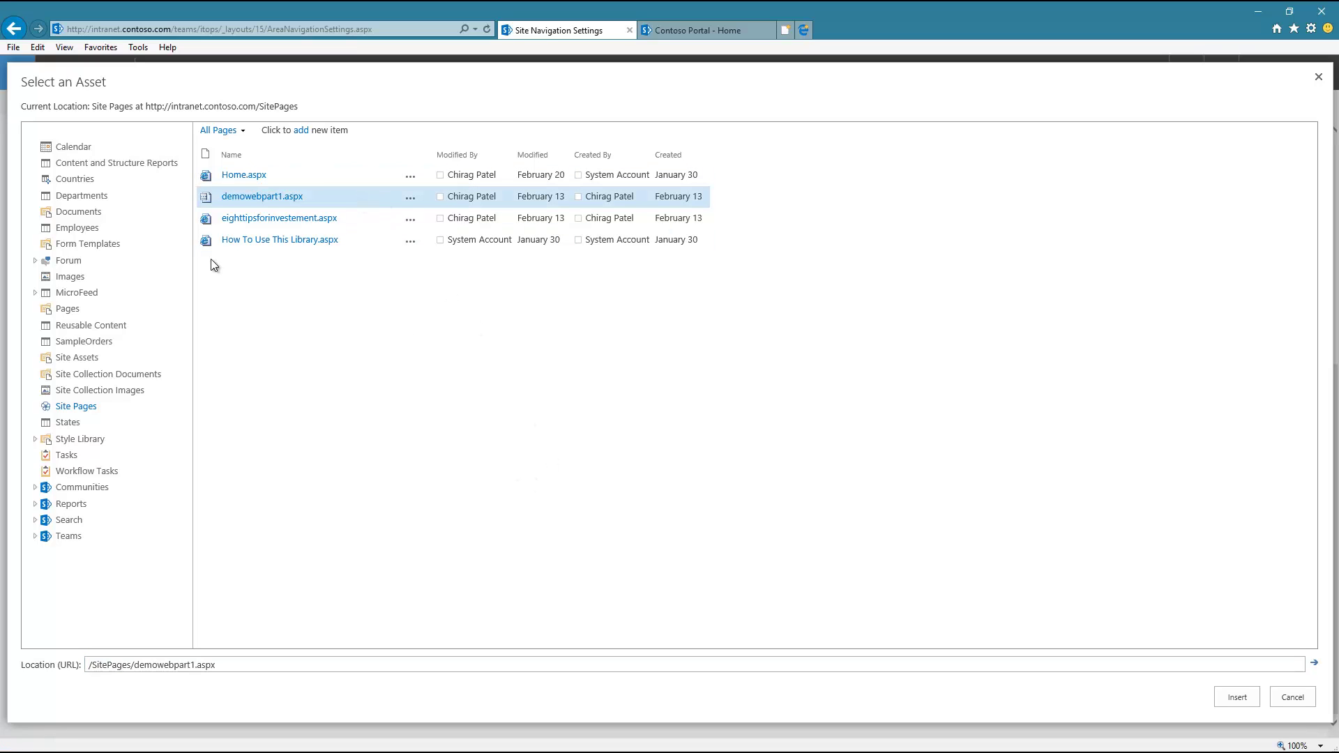
pyautogui.click(1287, 694)
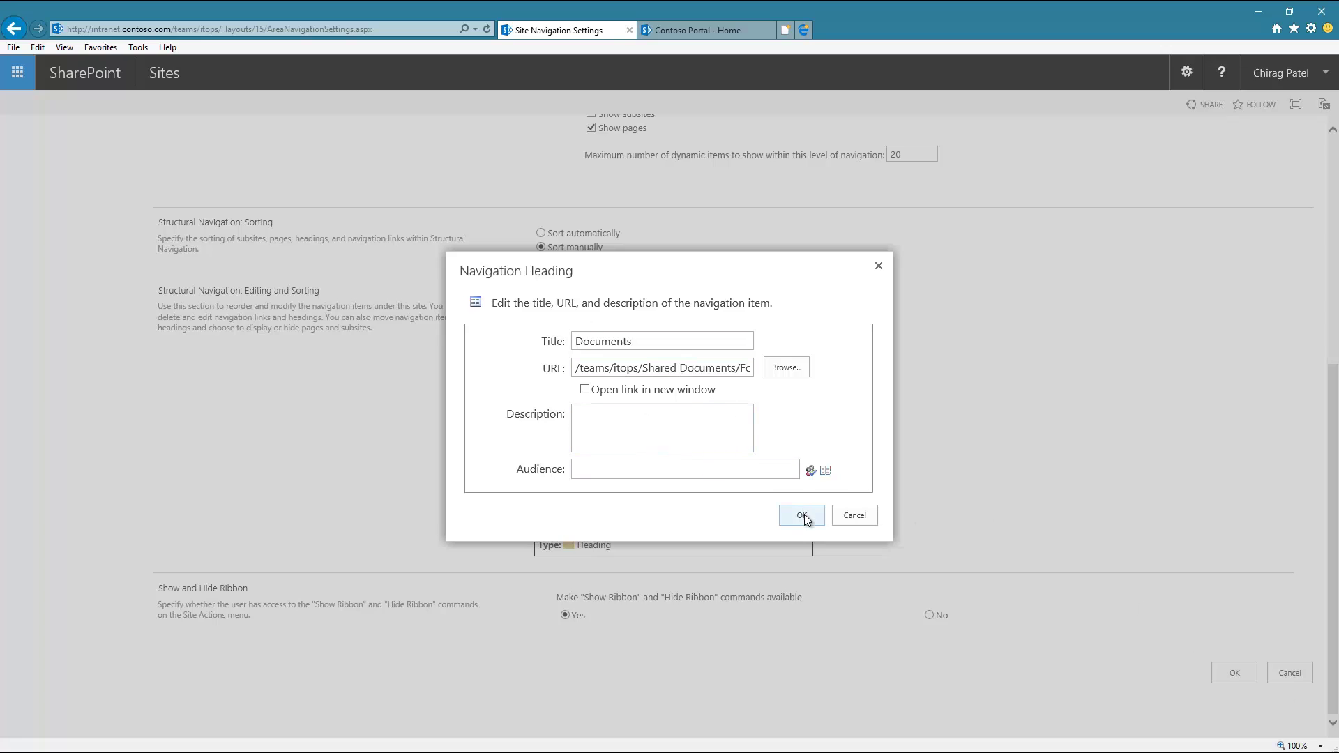
# Step: Try to save the Documents heading with opening in a new window and the description "all my documents", and return to the site
pyautogui.click(585, 391)
pyautogui.click(602, 433)
pyautogui.write('all my documents')
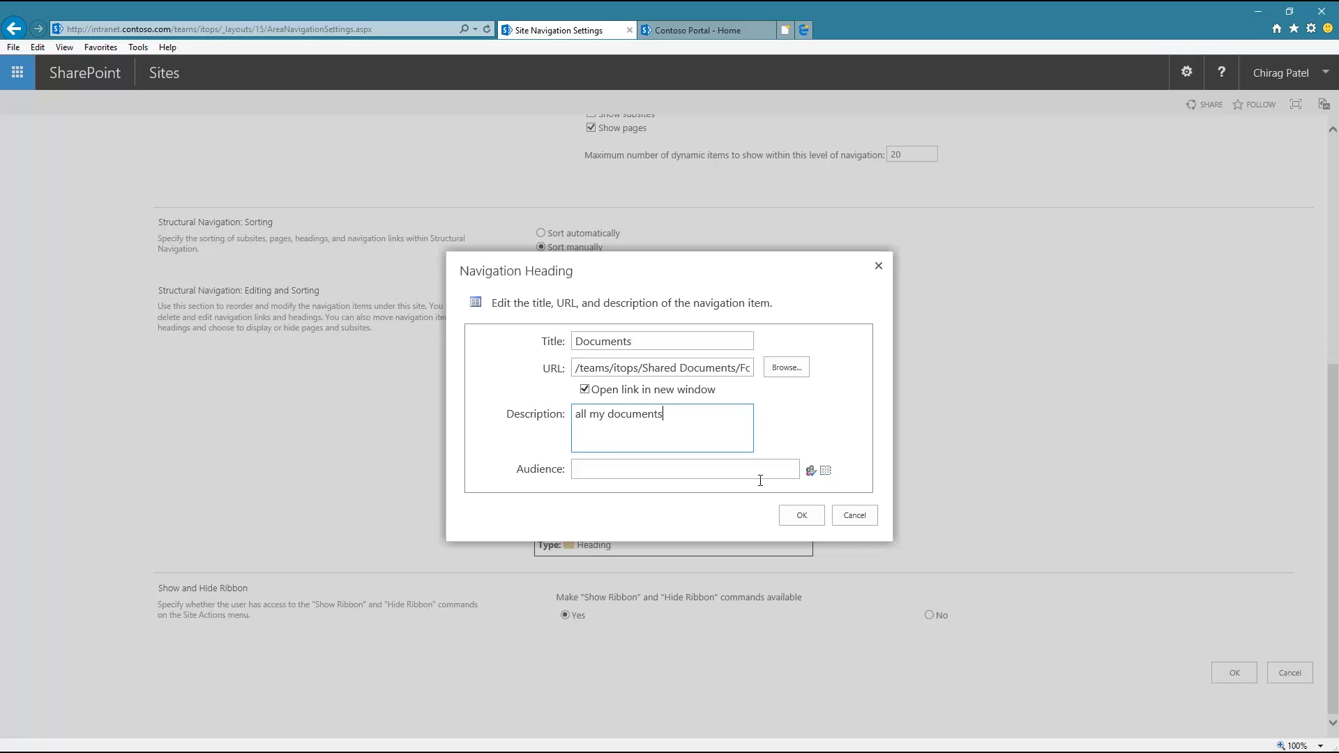
pyautogui.click(790, 516)
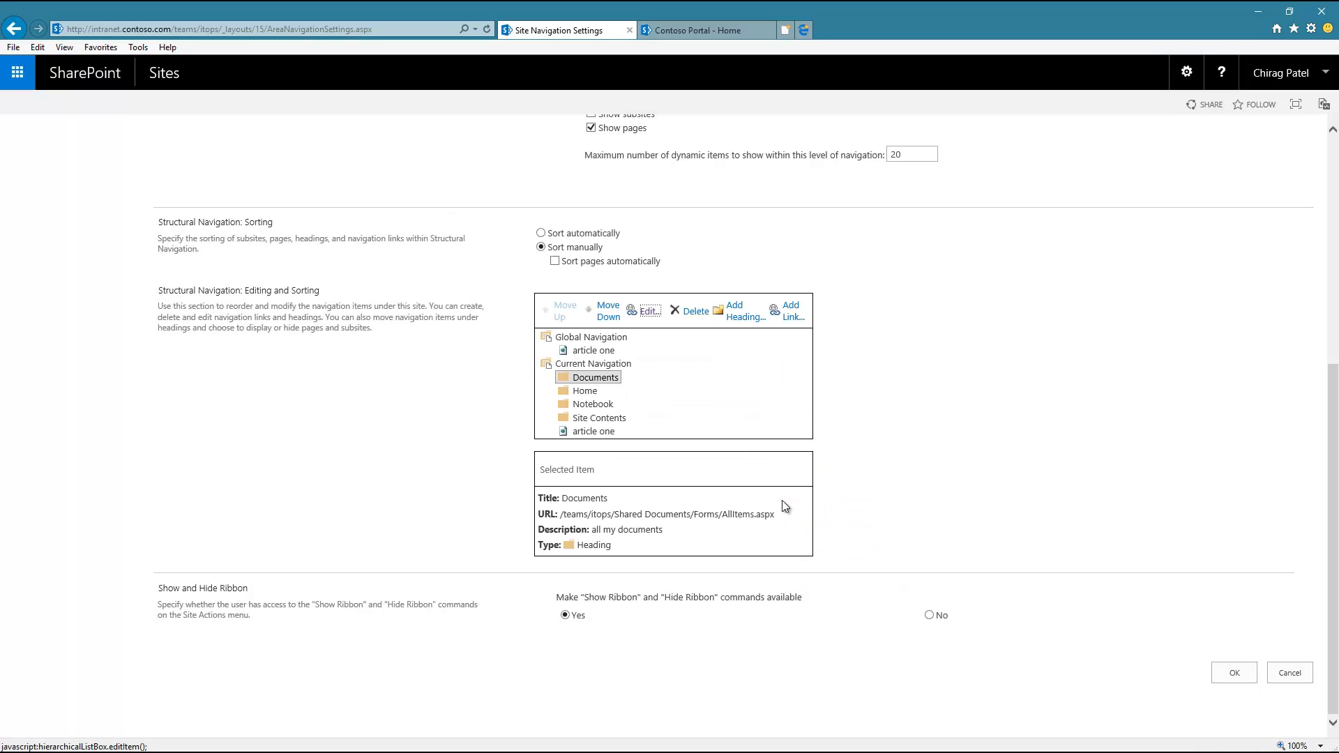
pyautogui.click(1236, 674)
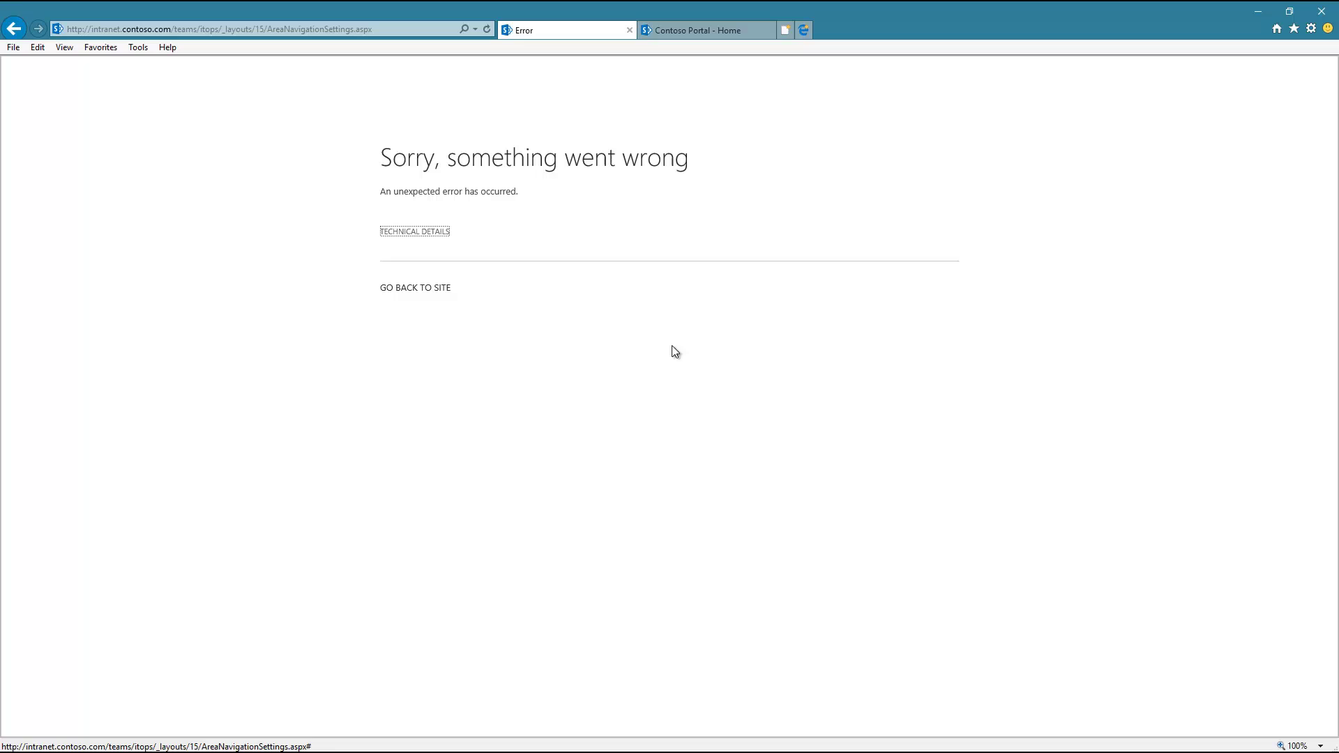
pyautogui.click(418, 292)
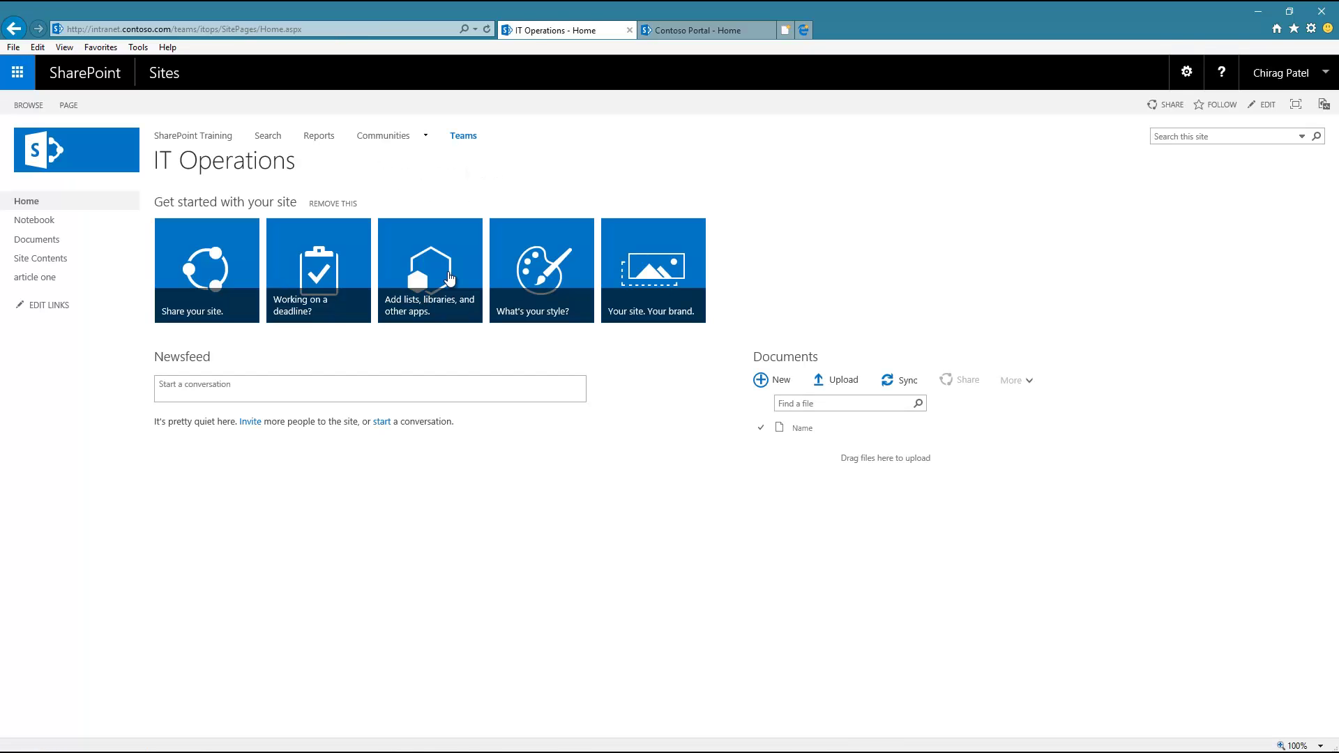
# Step: In the site's navigation settings, make the Documents heading open in a new window with the description "my docs", and save the settings
pyautogui.click(1187, 72)
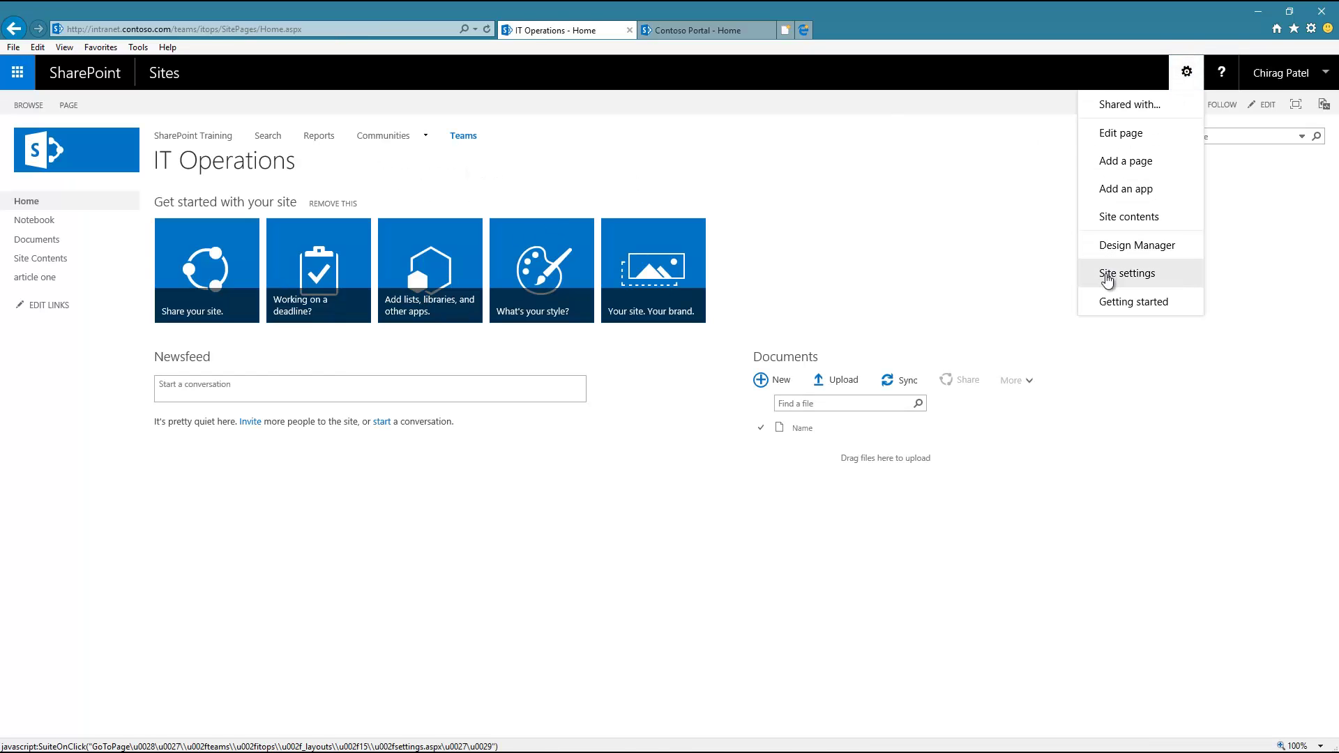
pyautogui.click(1107, 276)
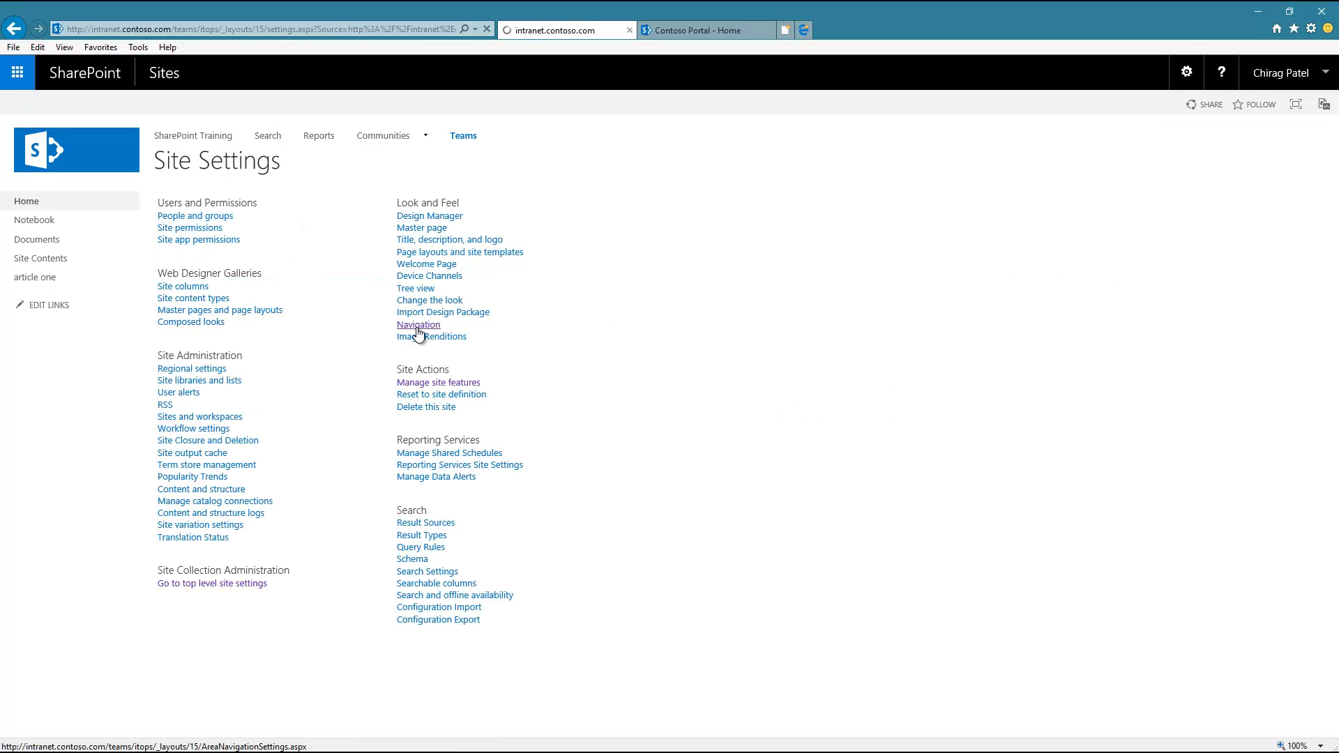
pyautogui.click(418, 324)
pyautogui.scroll(-4, 555, 514)
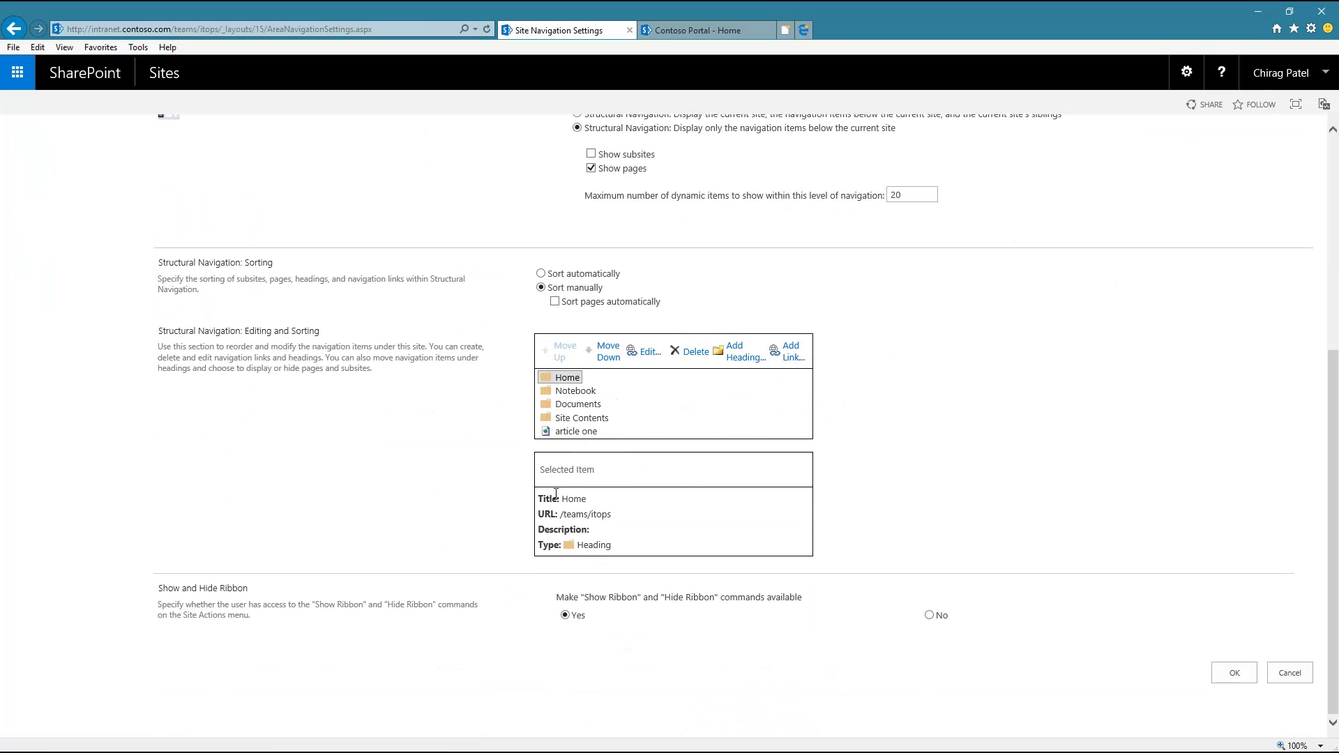
pyautogui.click(578, 405)
pyautogui.click(640, 355)
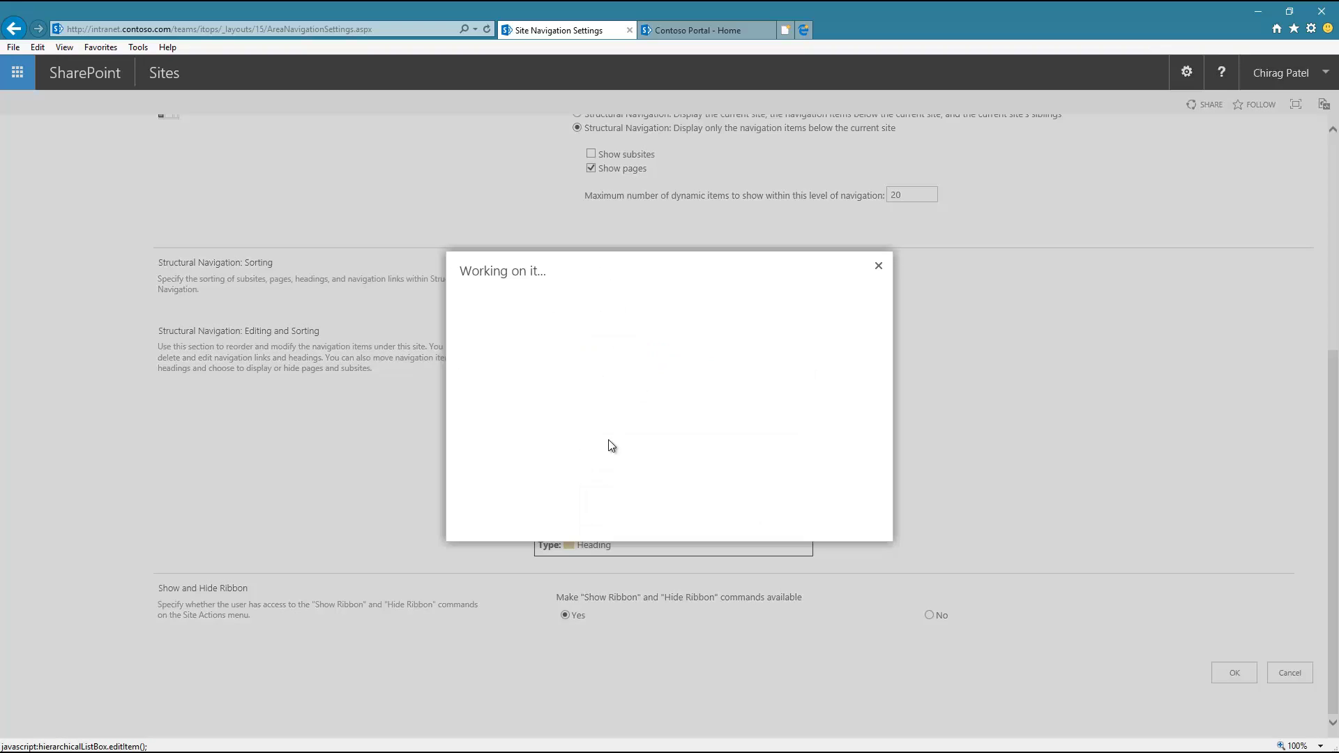
pyautogui.click(586, 391)
pyautogui.click(611, 436)
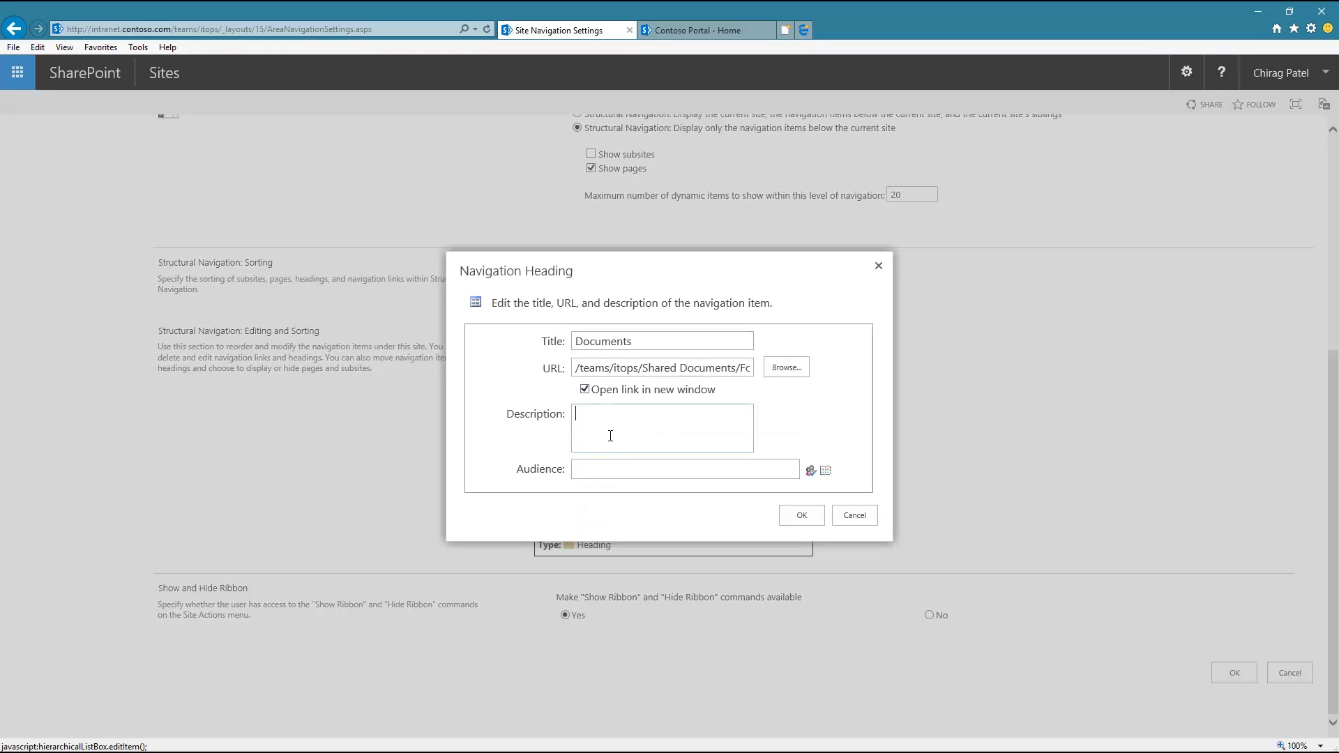
pyautogui.write('my docs')
pyautogui.click(815, 515)
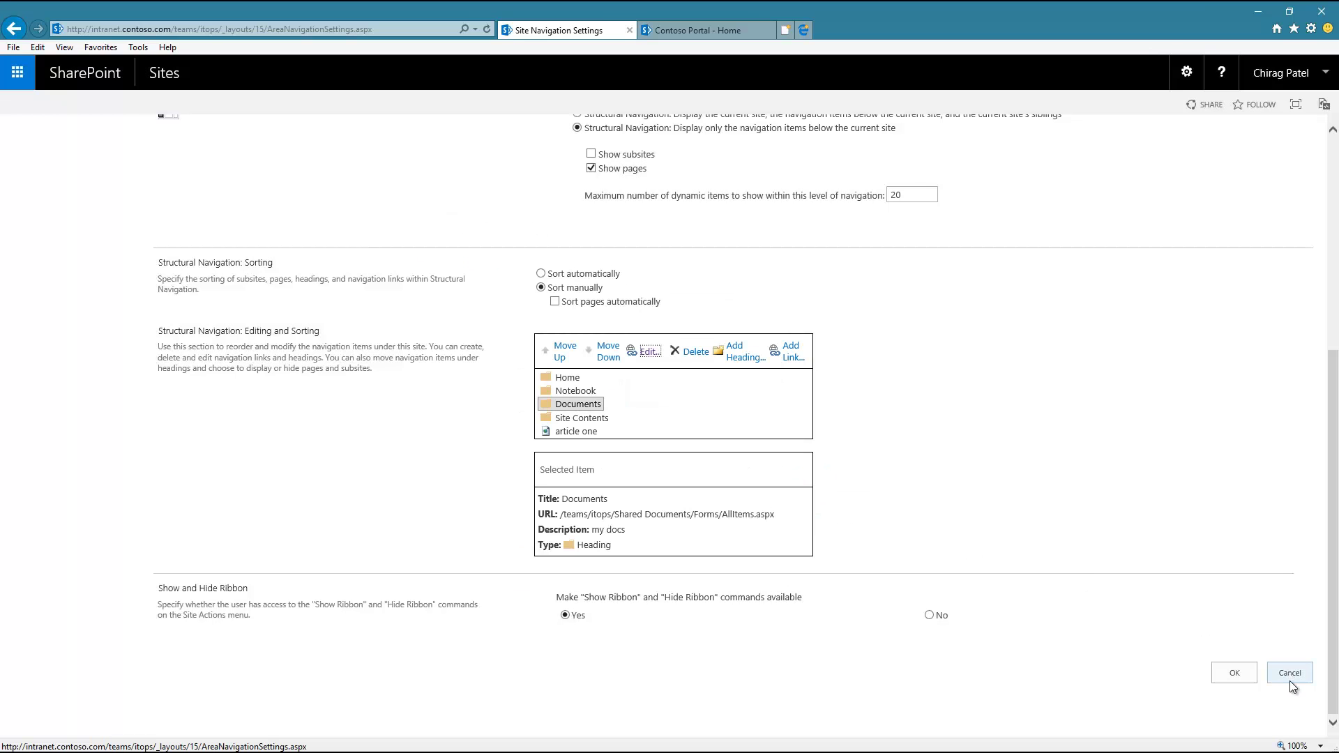
pyautogui.click(1235, 676)
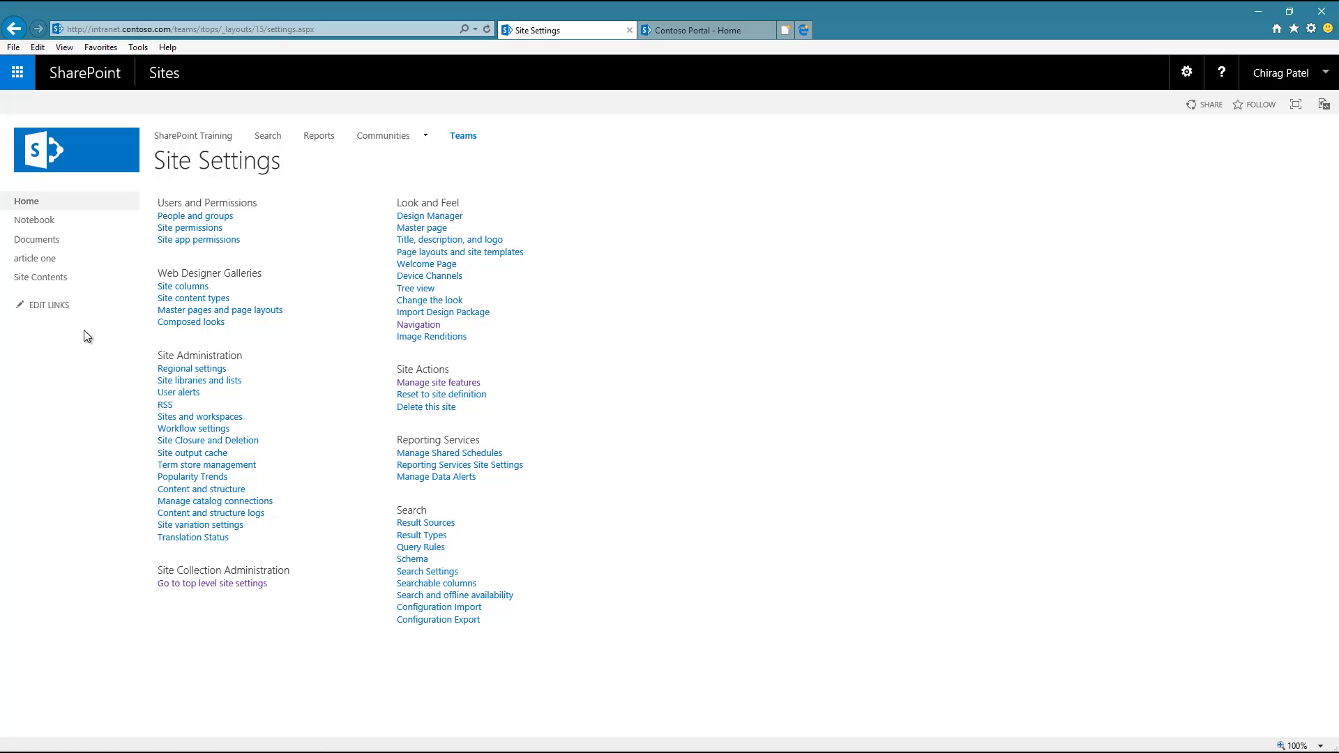
# Step: Check the Documents link's tooltip in the current navigation, test its opening in a new window, and close the opened page
pyautogui.moveTo(71, 249)
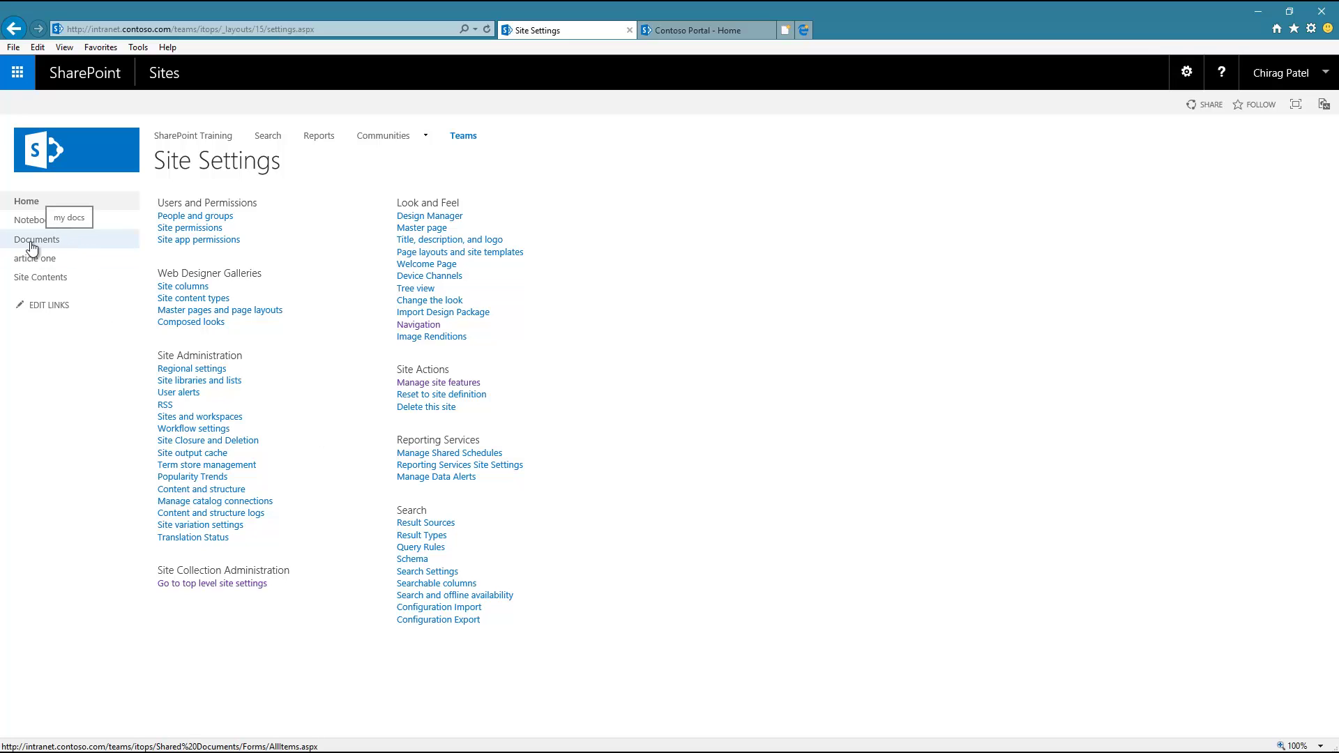
pyautogui.click(38, 243)
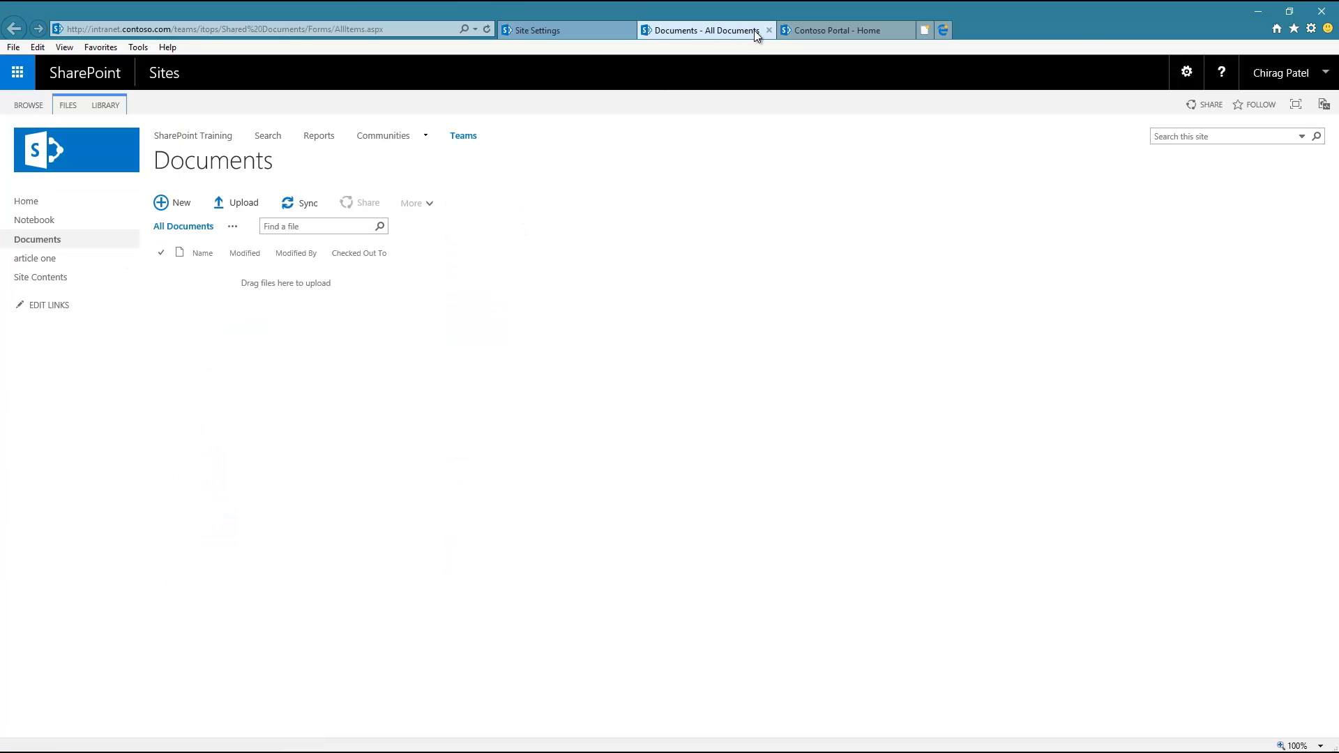
pyautogui.click(769, 30)
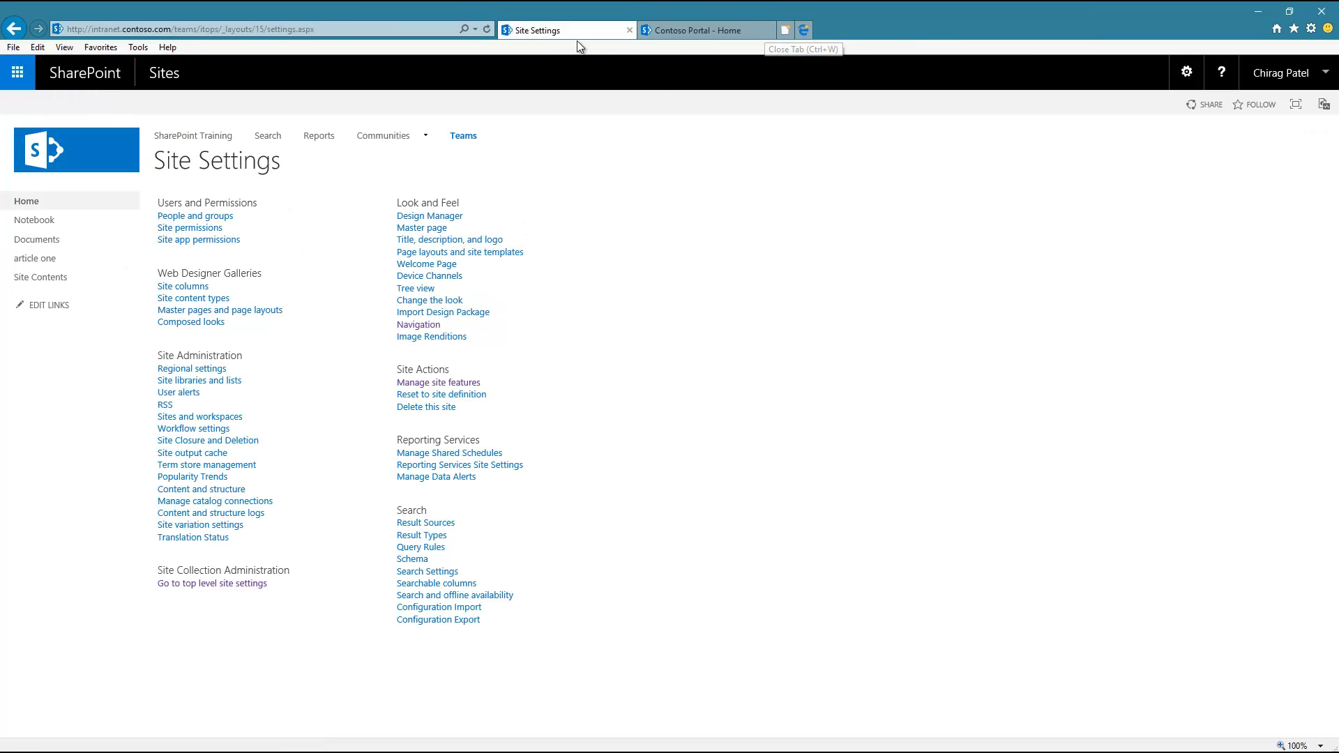
# Step: In the site's navigation settings, turn off opening in a new window for the Documents heading
pyautogui.click(422, 325)
pyautogui.scroll(-5, 570, 419)
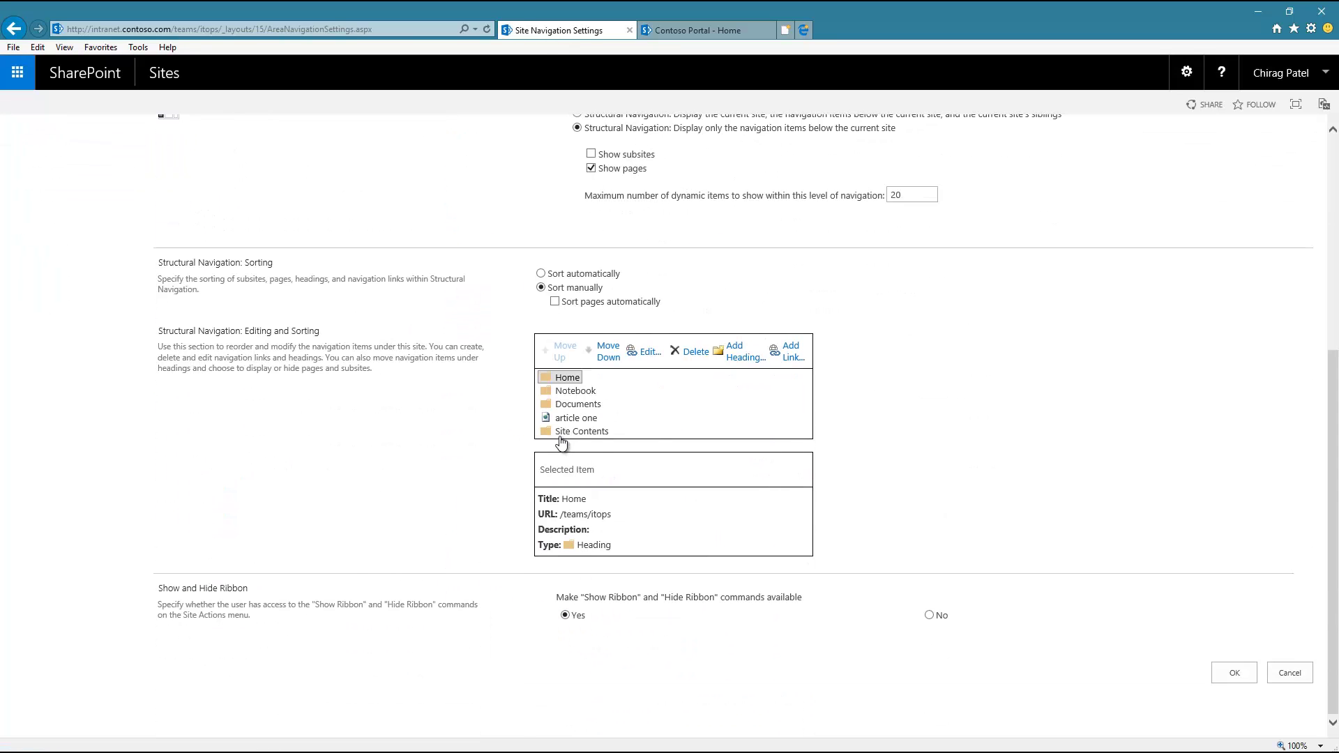
pyautogui.click(572, 404)
pyautogui.click(646, 352)
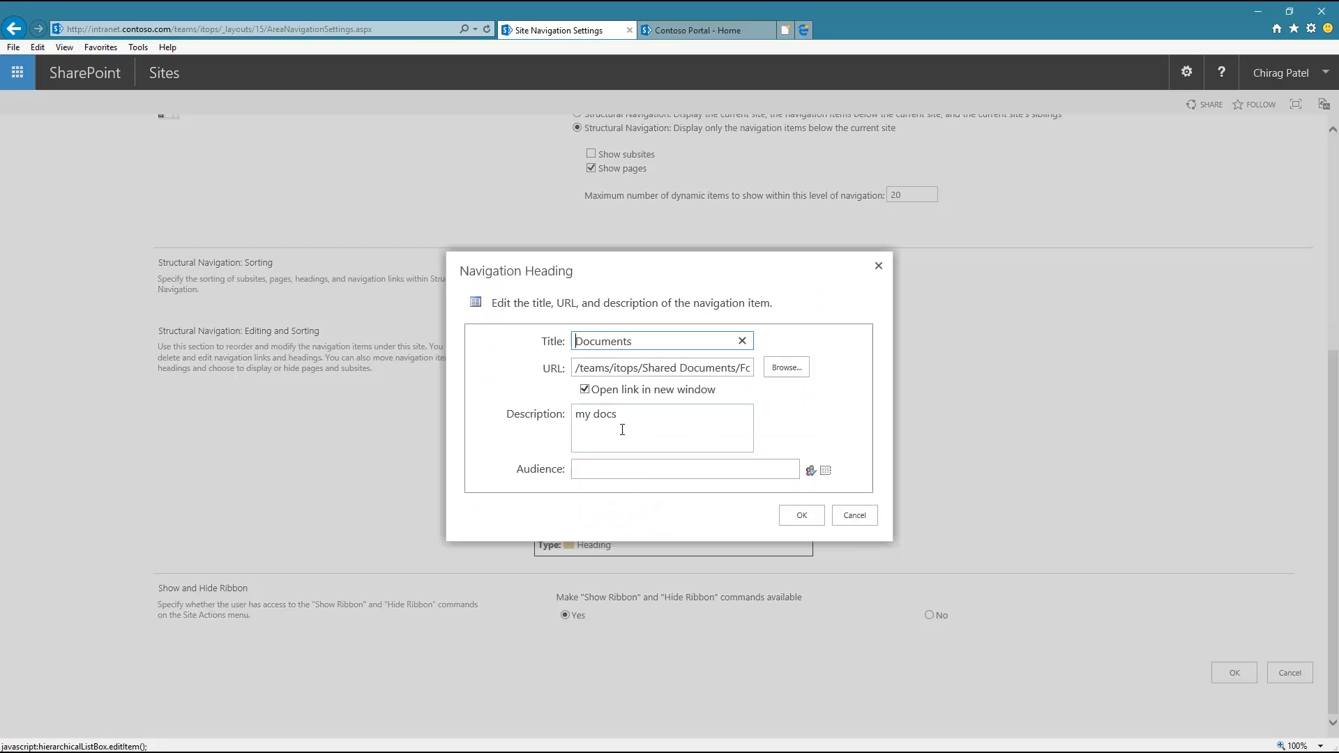
pyautogui.click(590, 392)
pyautogui.click(809, 521)
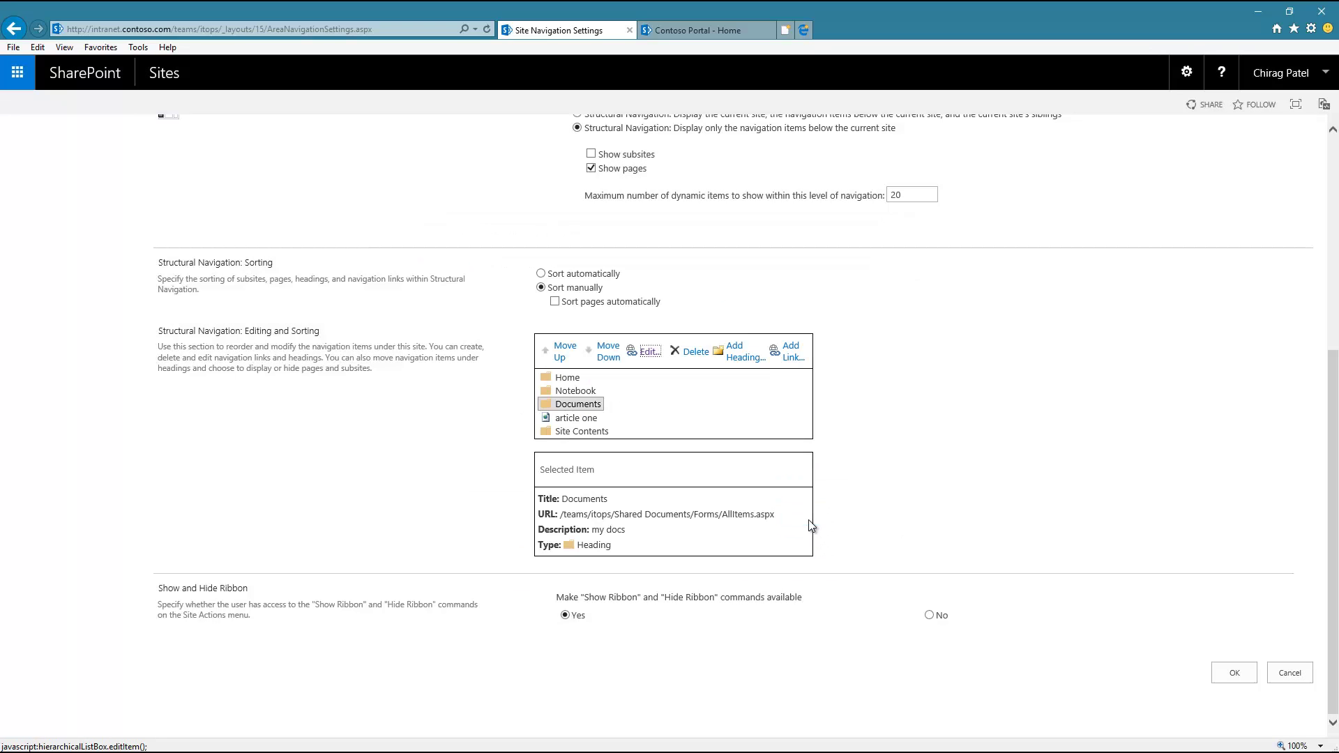
# Step: Move the Documents heading down and back up in the navigation list, and move article one down under Site Contents
pyautogui.click(604, 352)
pyautogui.click(564, 352)
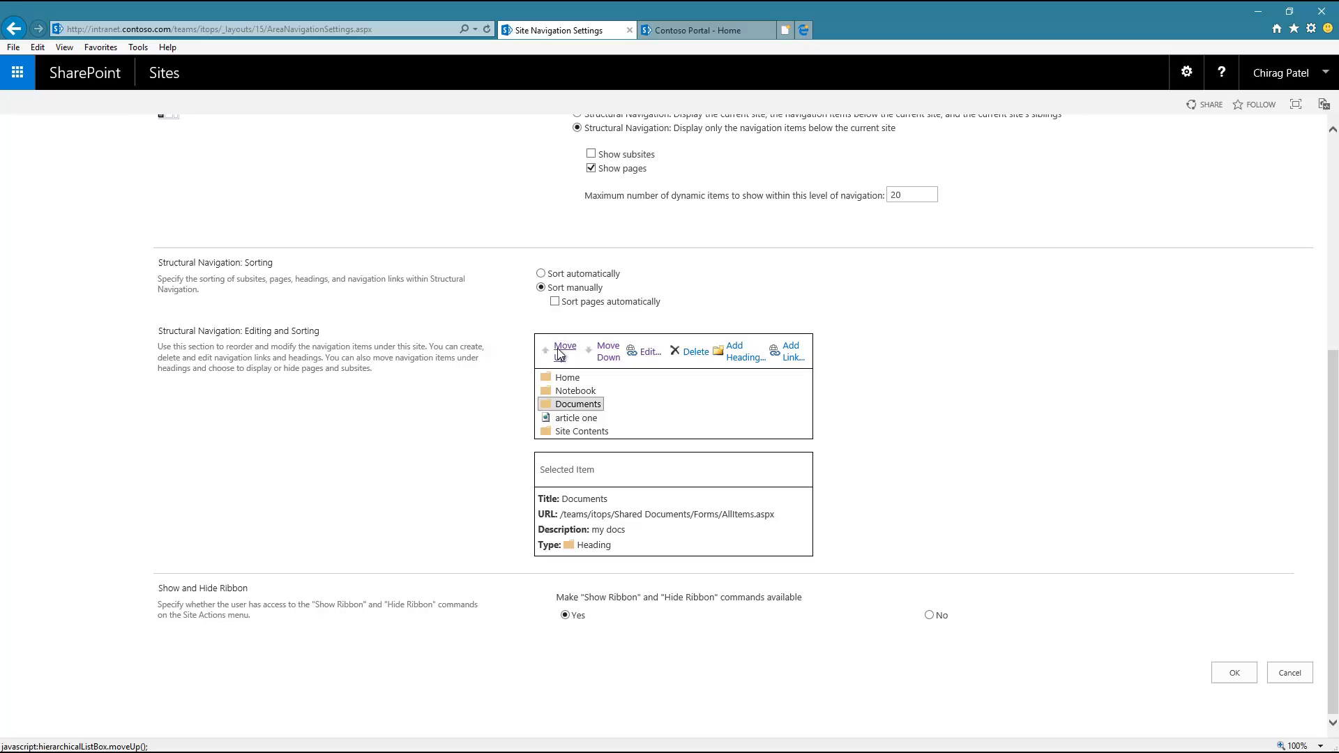
pyautogui.click(577, 418)
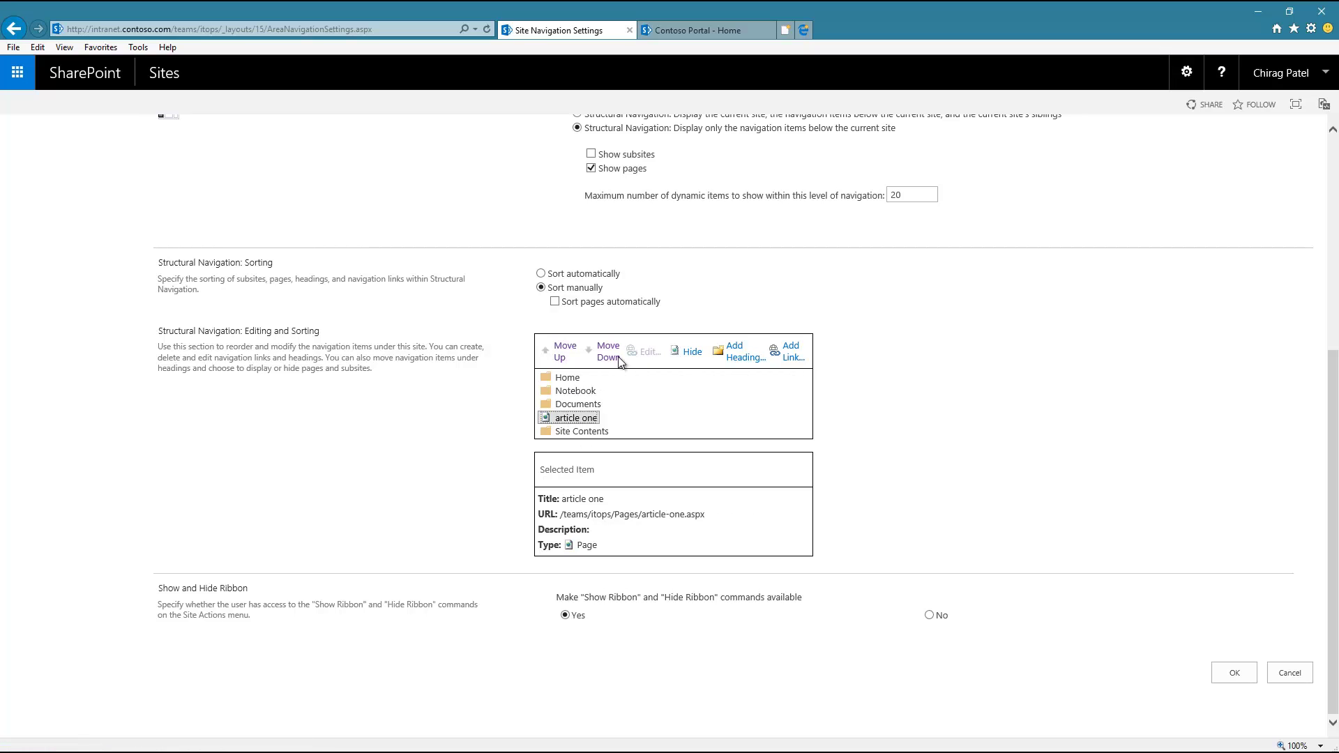
pyautogui.click(607, 353)
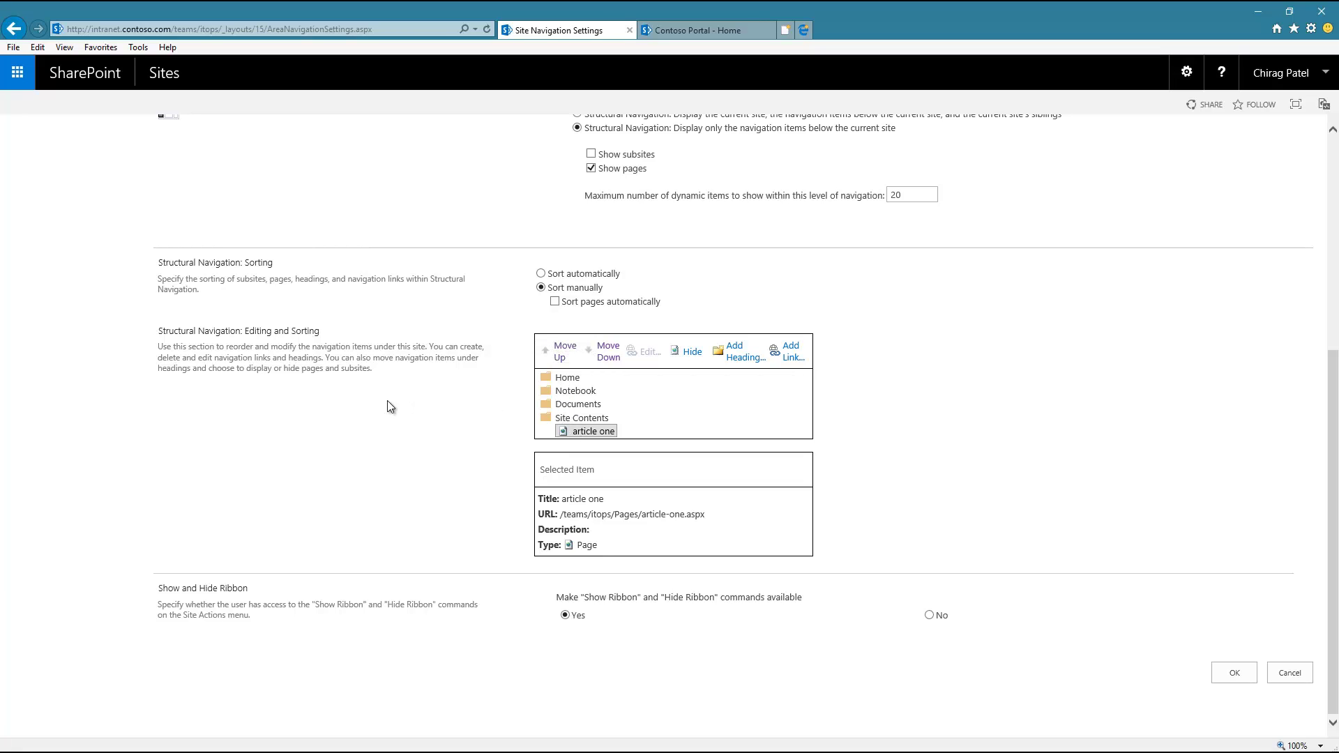
pyautogui.scroll(5, 391, 407)
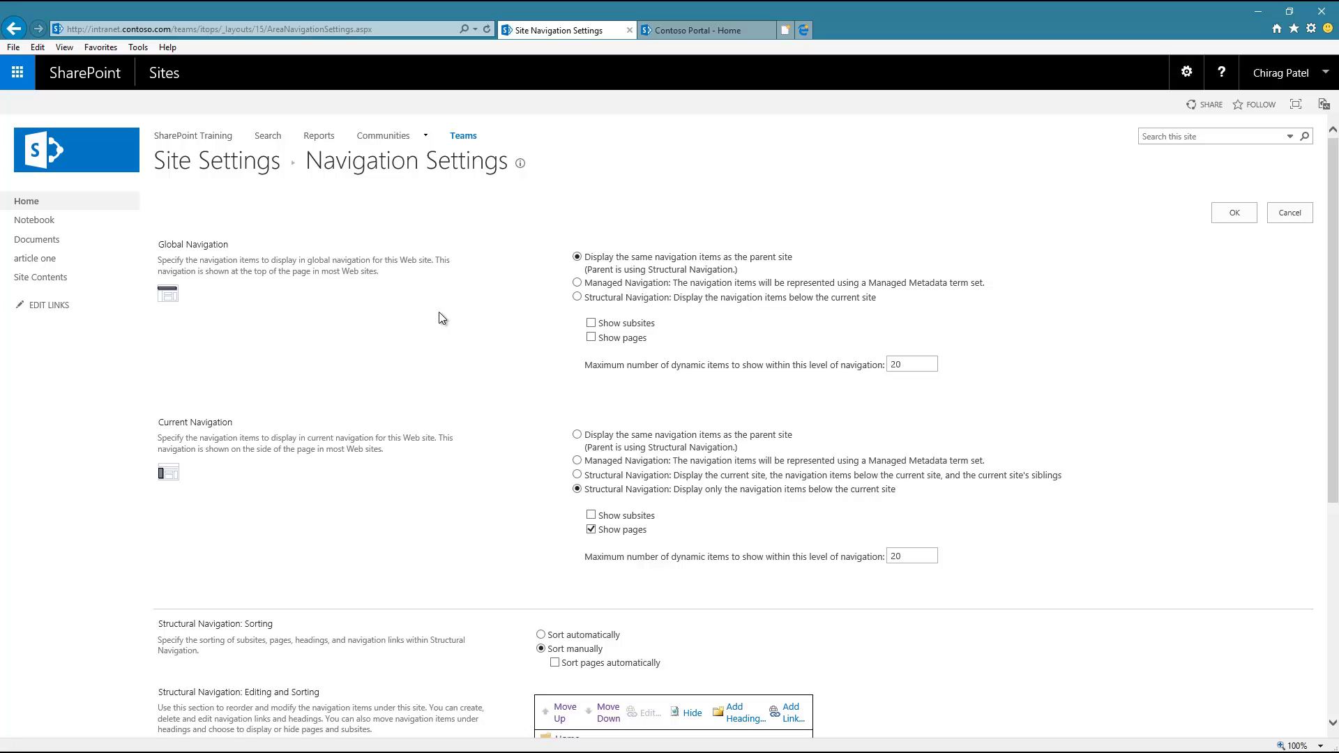
pyautogui.scroll(-3, 512, 346)
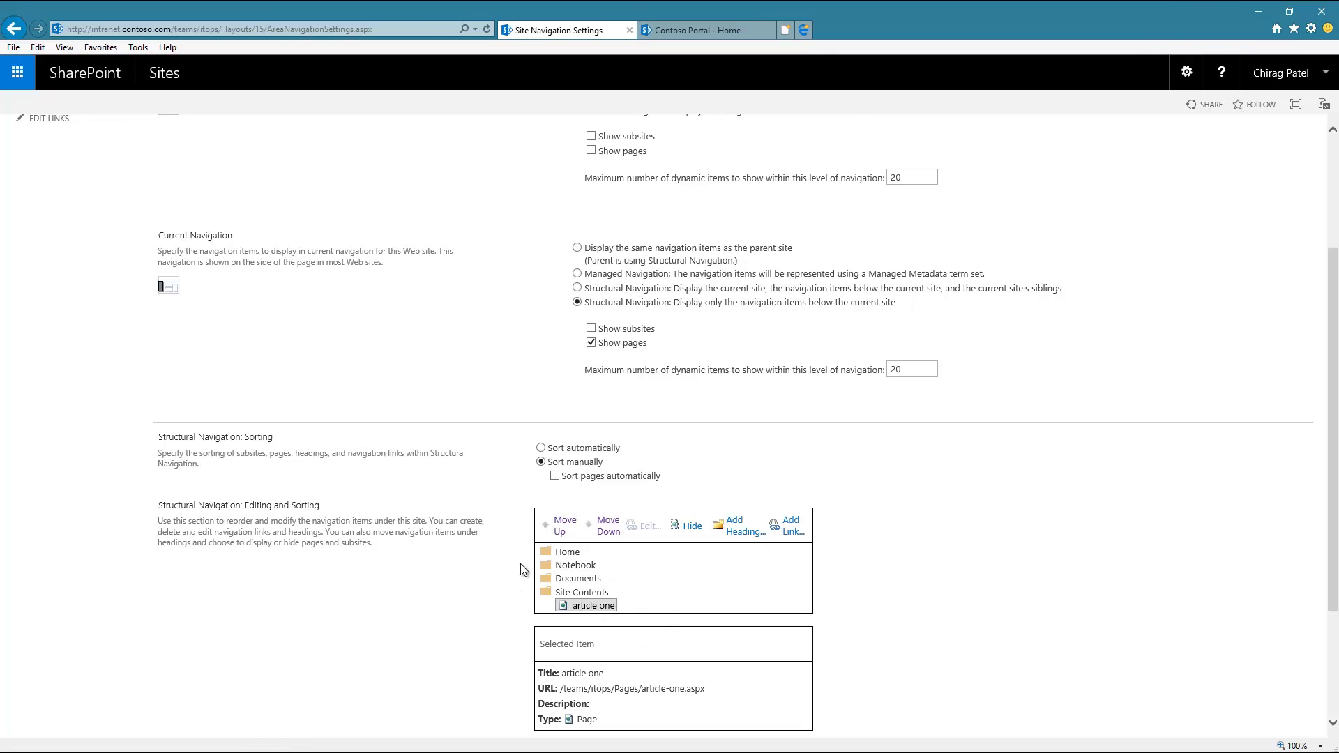
pyautogui.scroll(3, 491, 540)
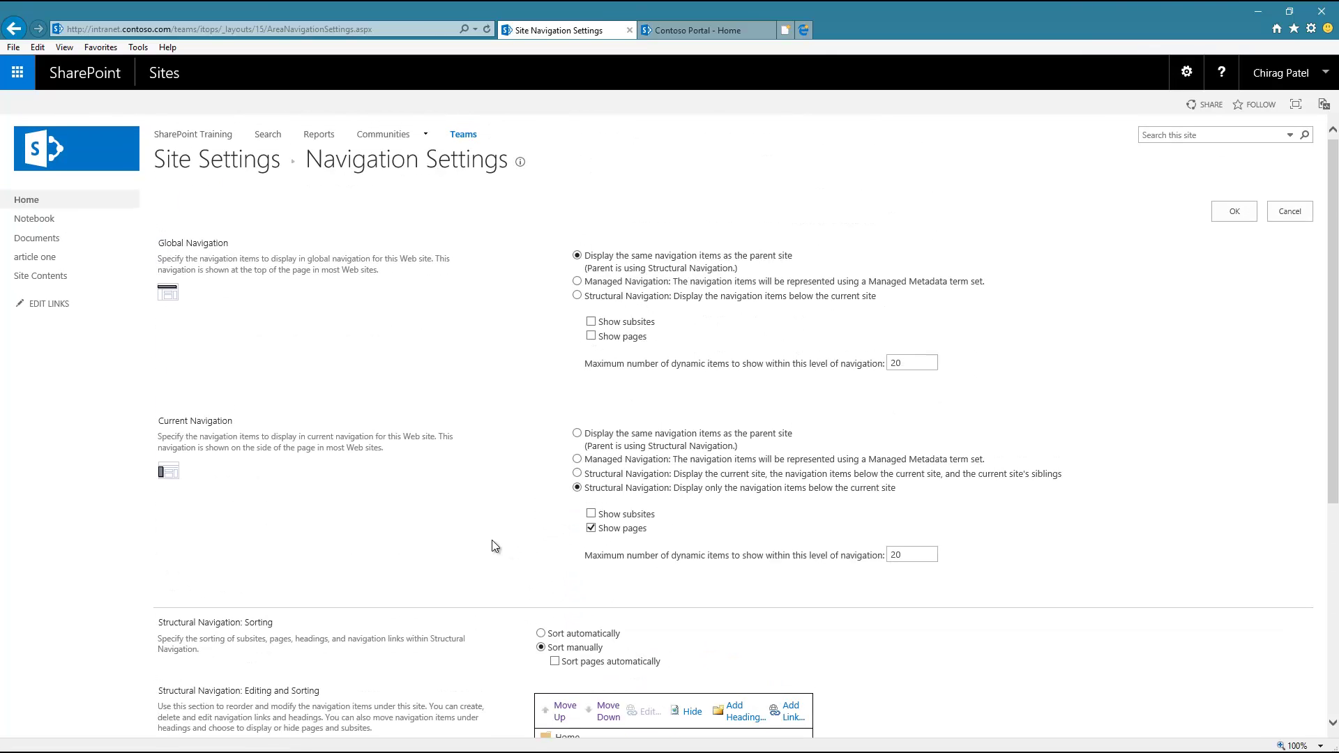
pyautogui.click(578, 298)
pyautogui.scroll(-6, 517, 377)
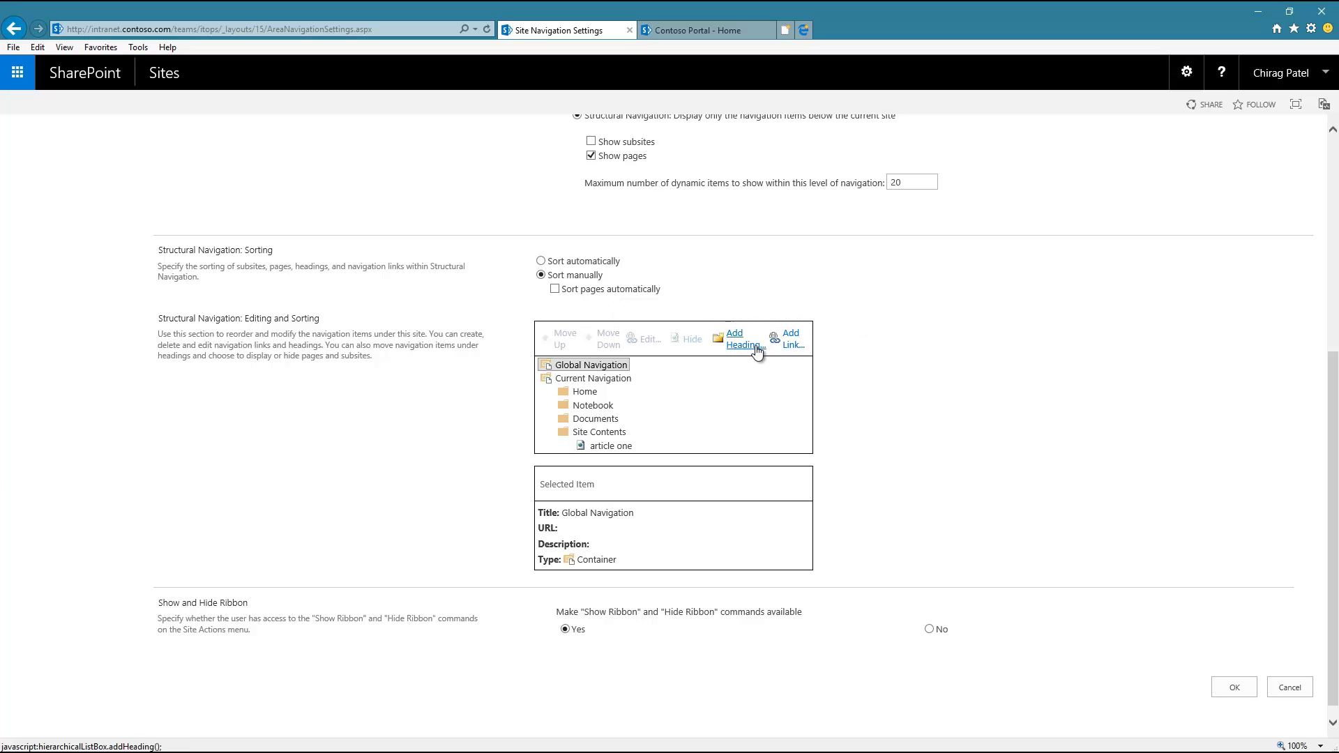
pyautogui.scroll(3, 402, 369)
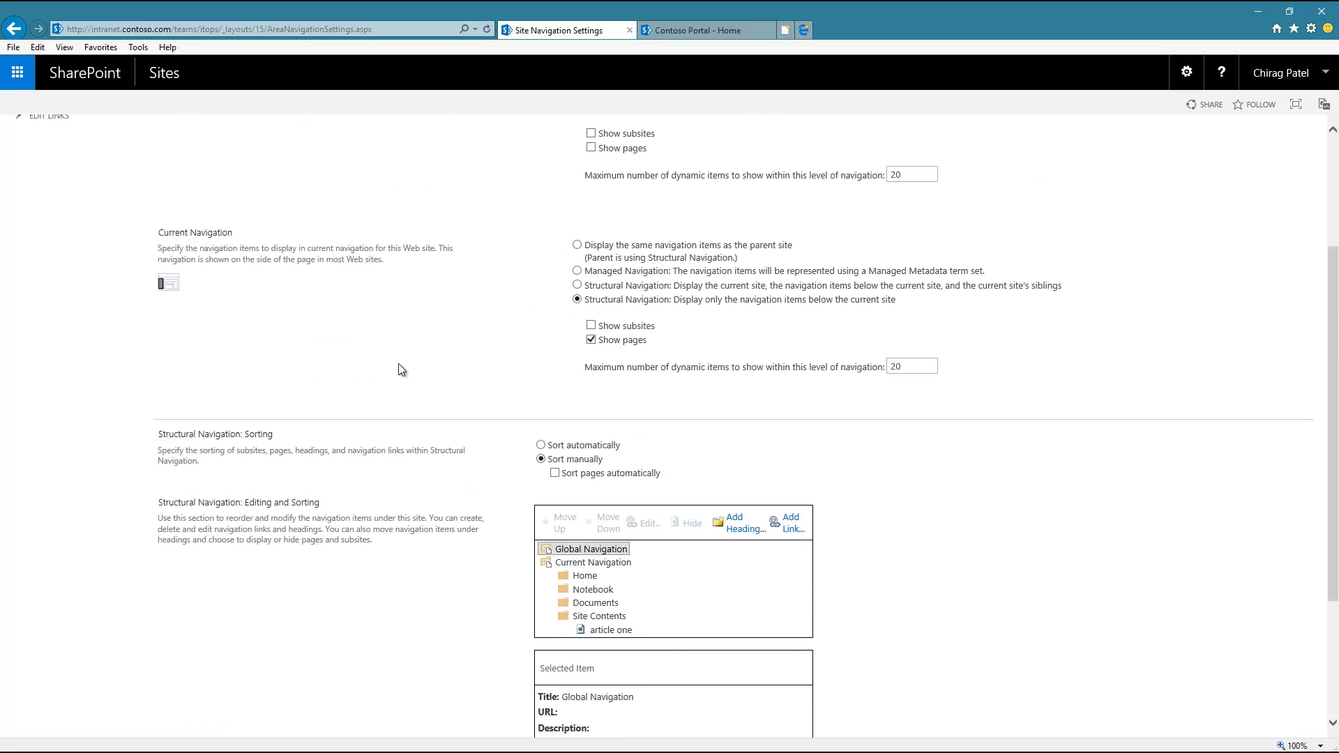
pyautogui.scroll(3, 401, 370)
pyautogui.click(590, 323)
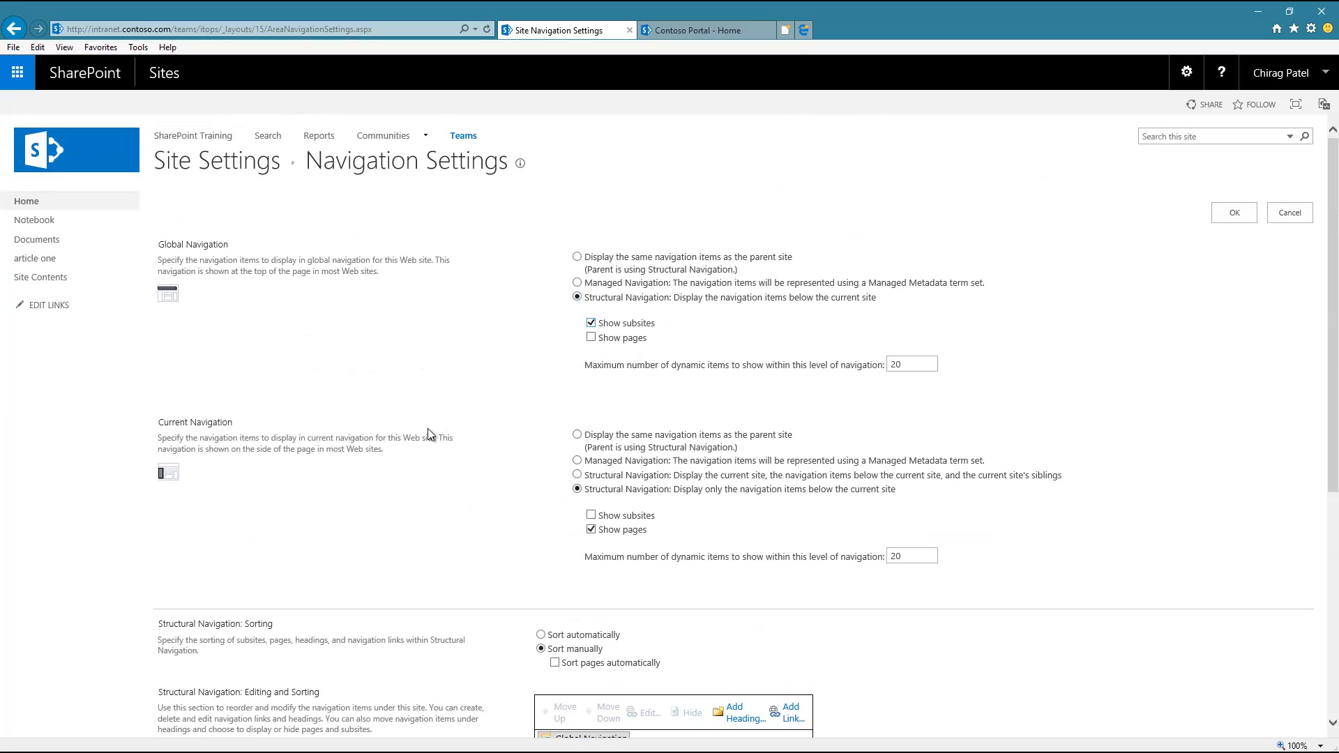
pyautogui.scroll(-6, 430, 432)
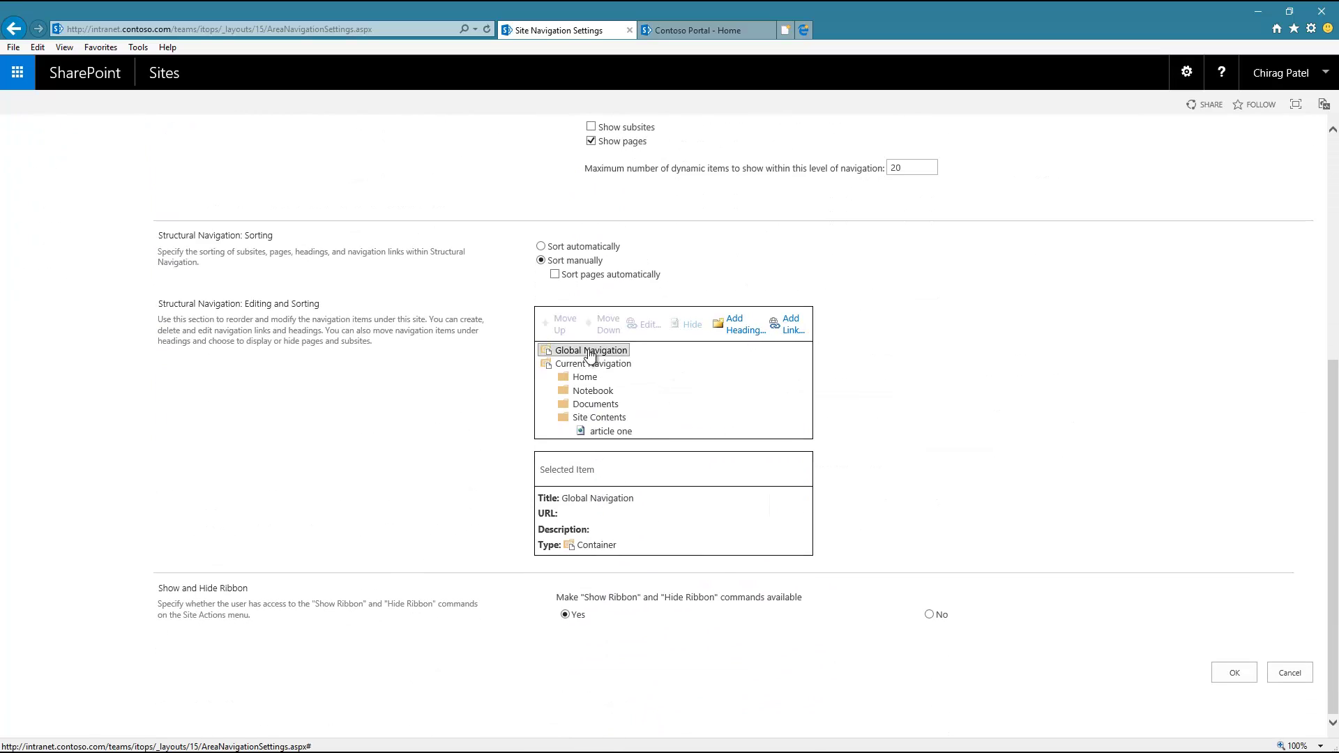
pyautogui.click(1296, 677)
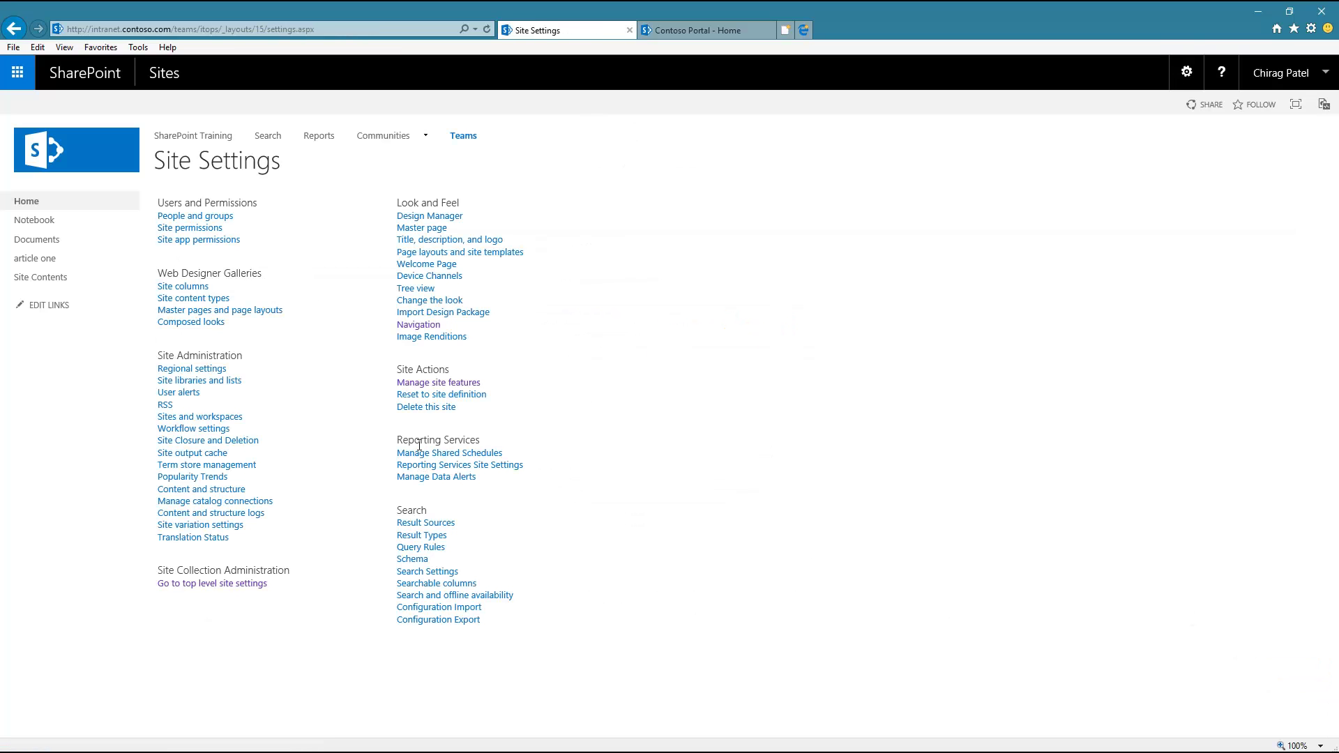
# Step: Open the parent Teams site's navigation settings and look over its global and current navigation options
pyautogui.click(464, 138)
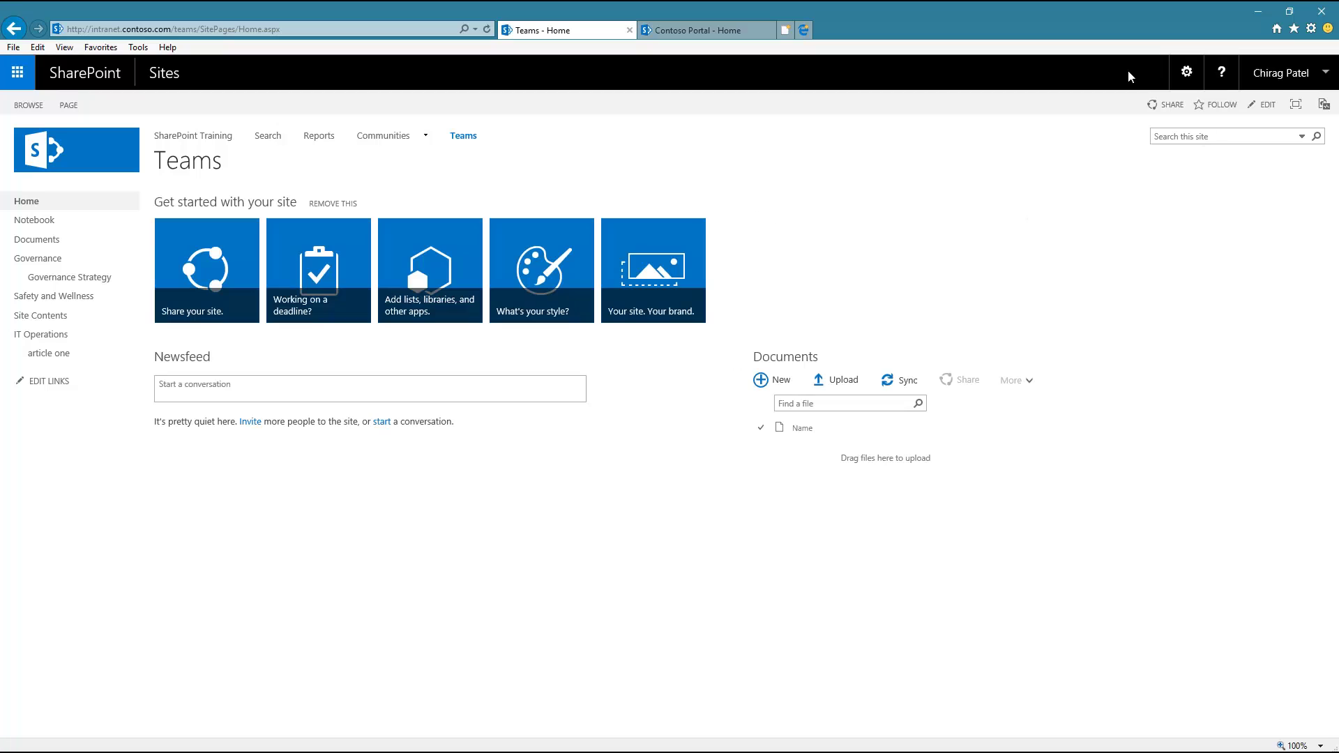
pyautogui.click(1188, 72)
pyautogui.click(1128, 274)
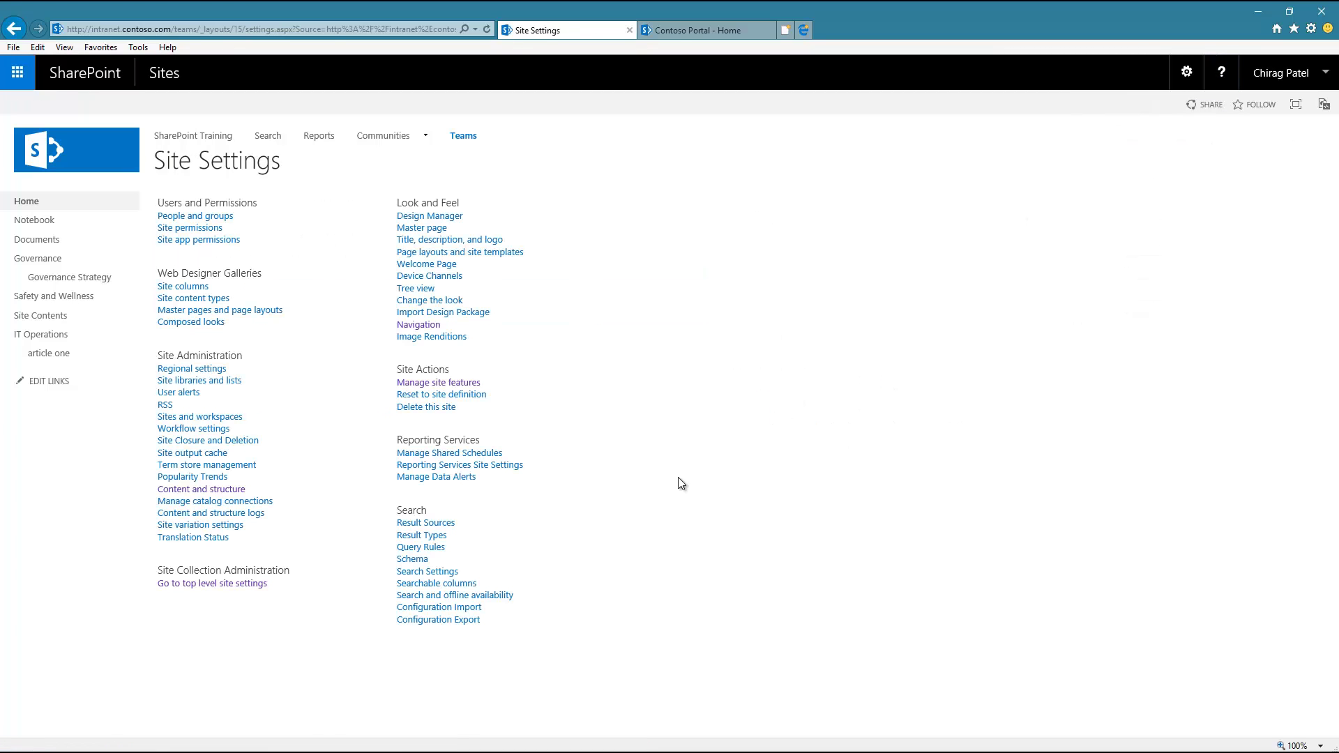
pyautogui.click(417, 325)
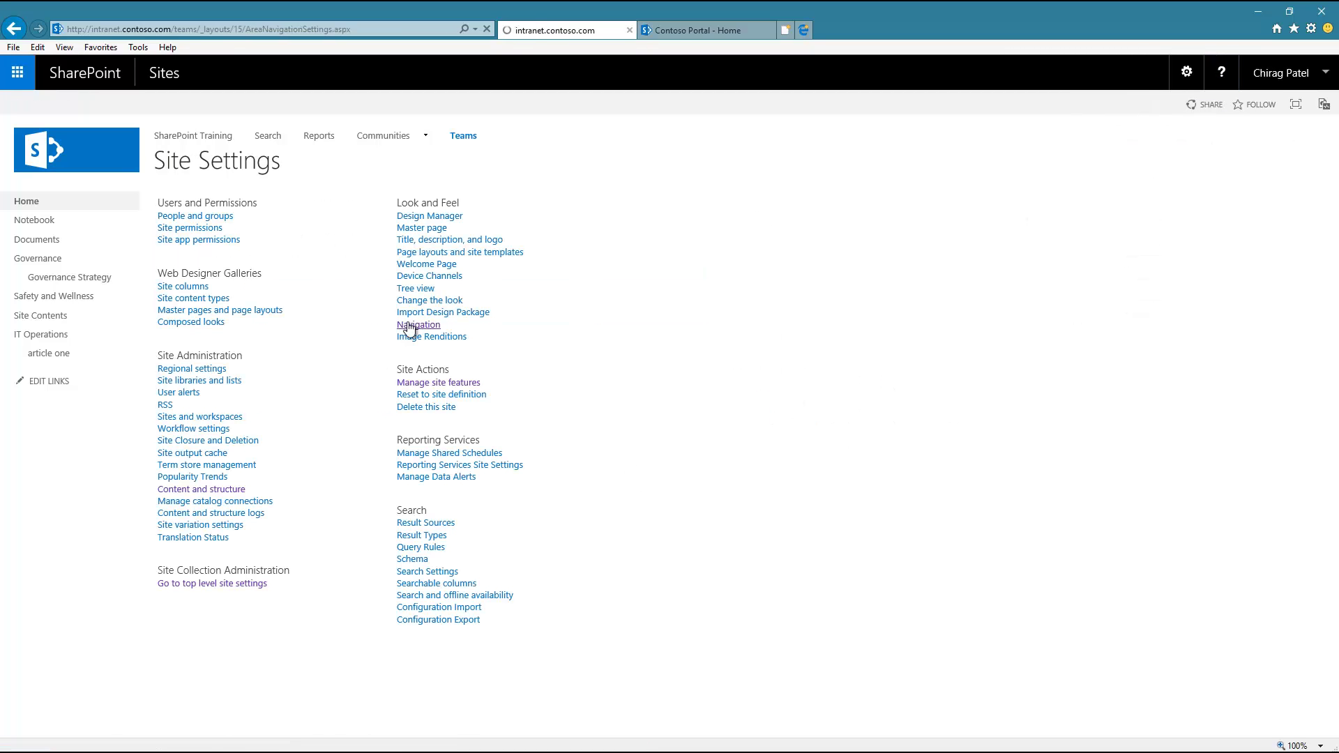
pyautogui.scroll(-2, 383, 438)
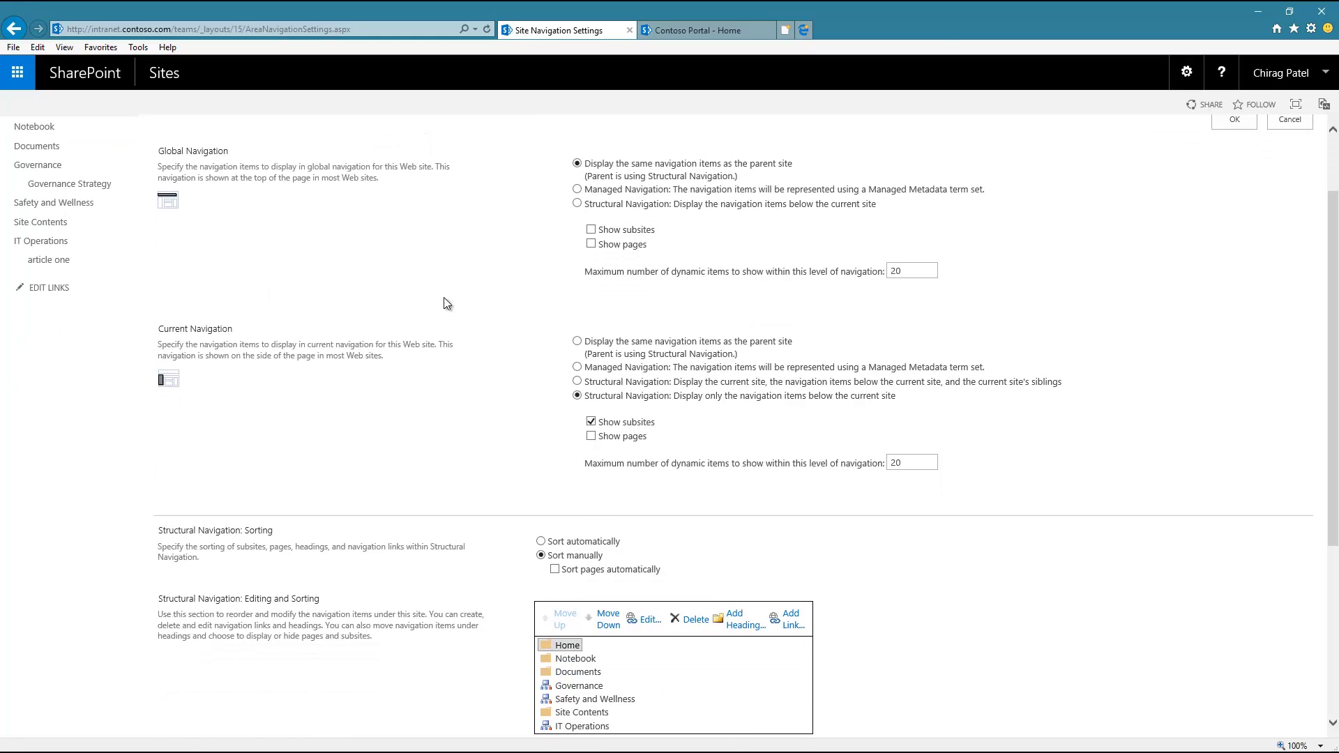
pyautogui.scroll(2, 444, 297)
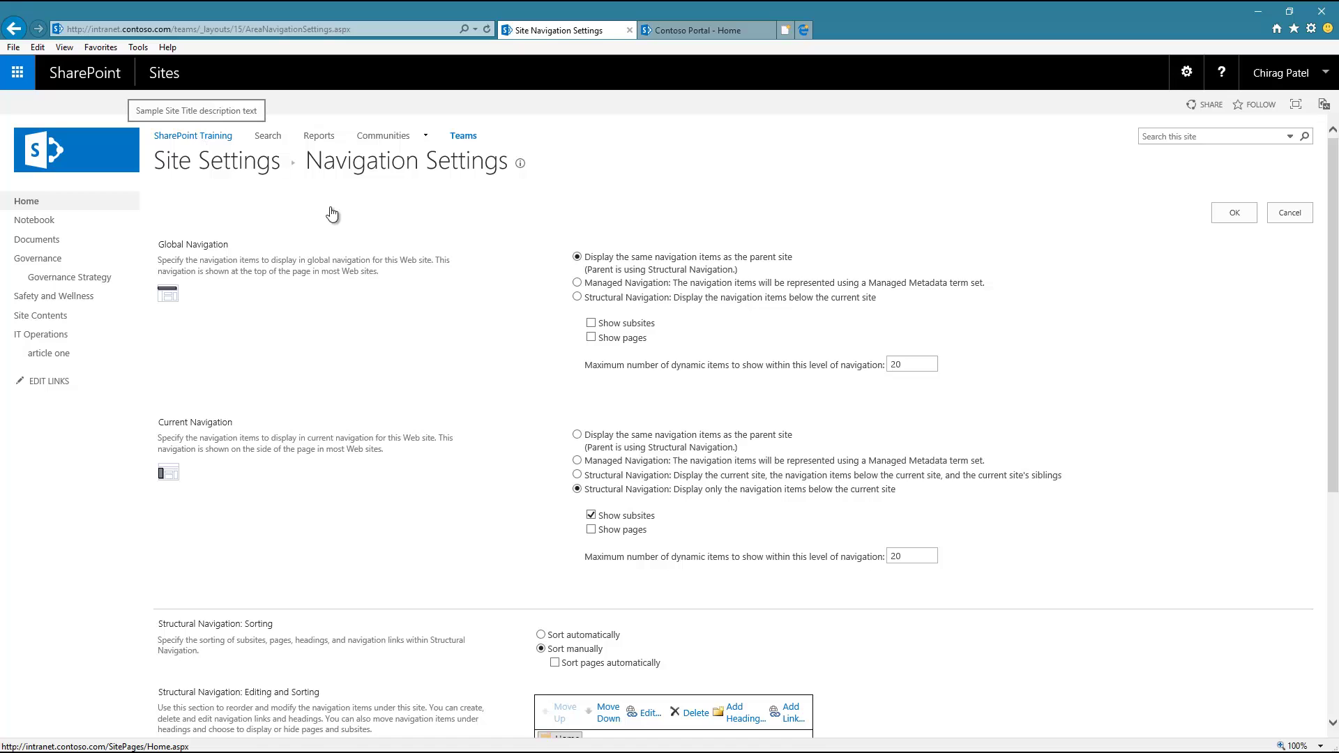
pyautogui.scroll(-5, 542, 218)
pyautogui.scroll(3, 538, 218)
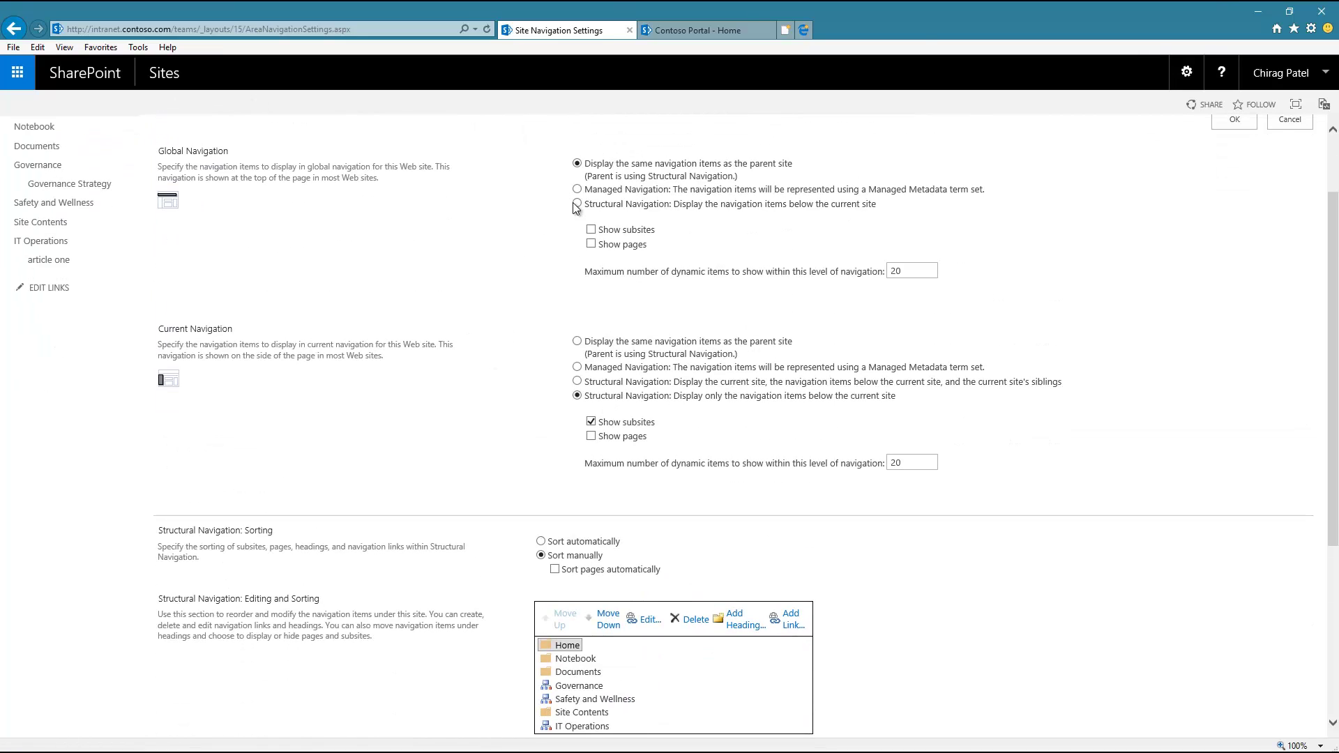
# Step: Set the Teams site's global navigation to structural navigation below the current site, showing subsites, and save the settings
pyautogui.click(576, 204)
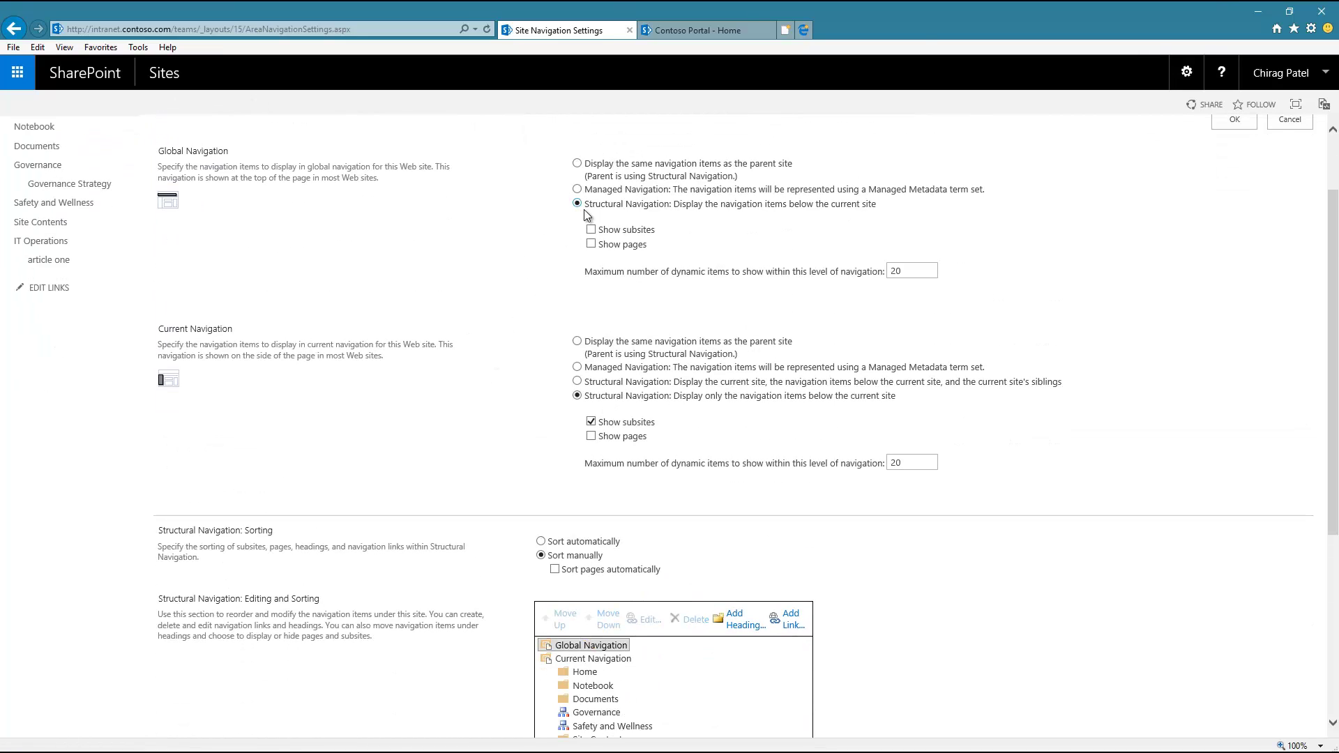
pyautogui.click(591, 229)
pyautogui.scroll(-5, 414, 414)
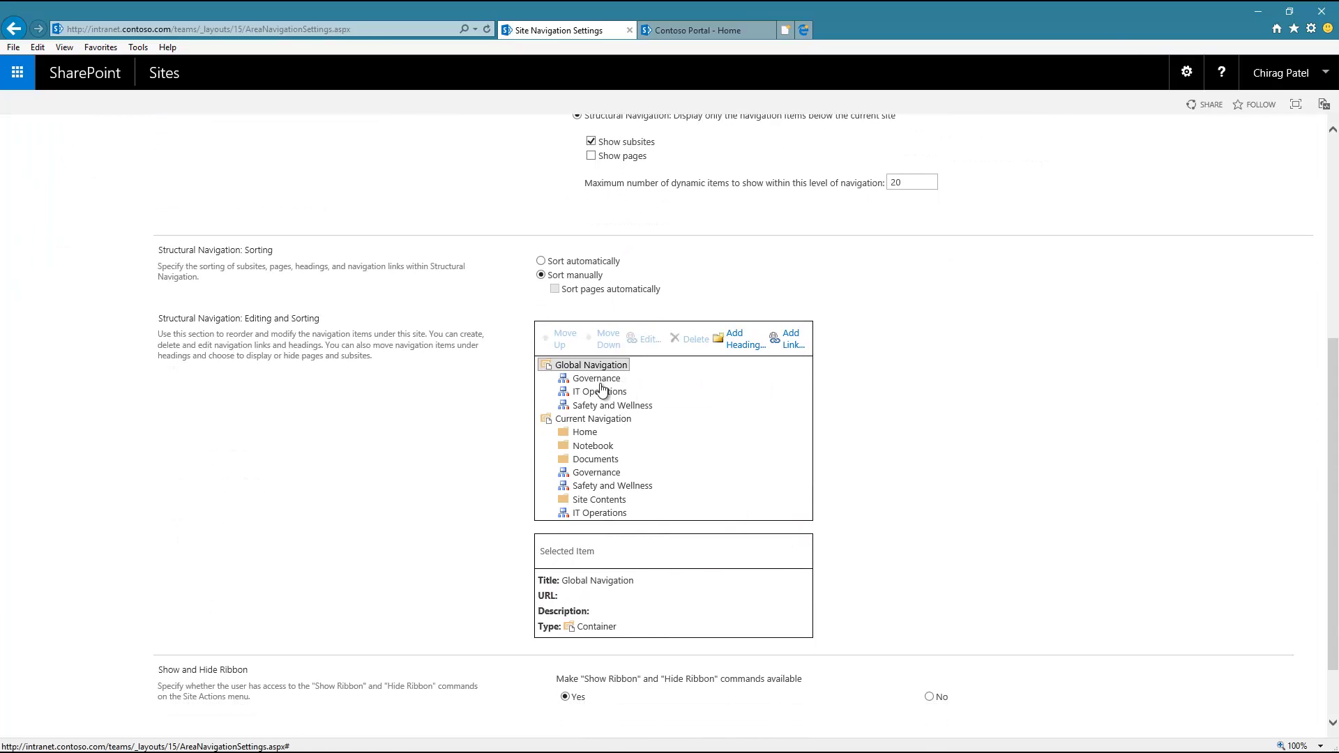
pyautogui.scroll(-2, 1171, 595)
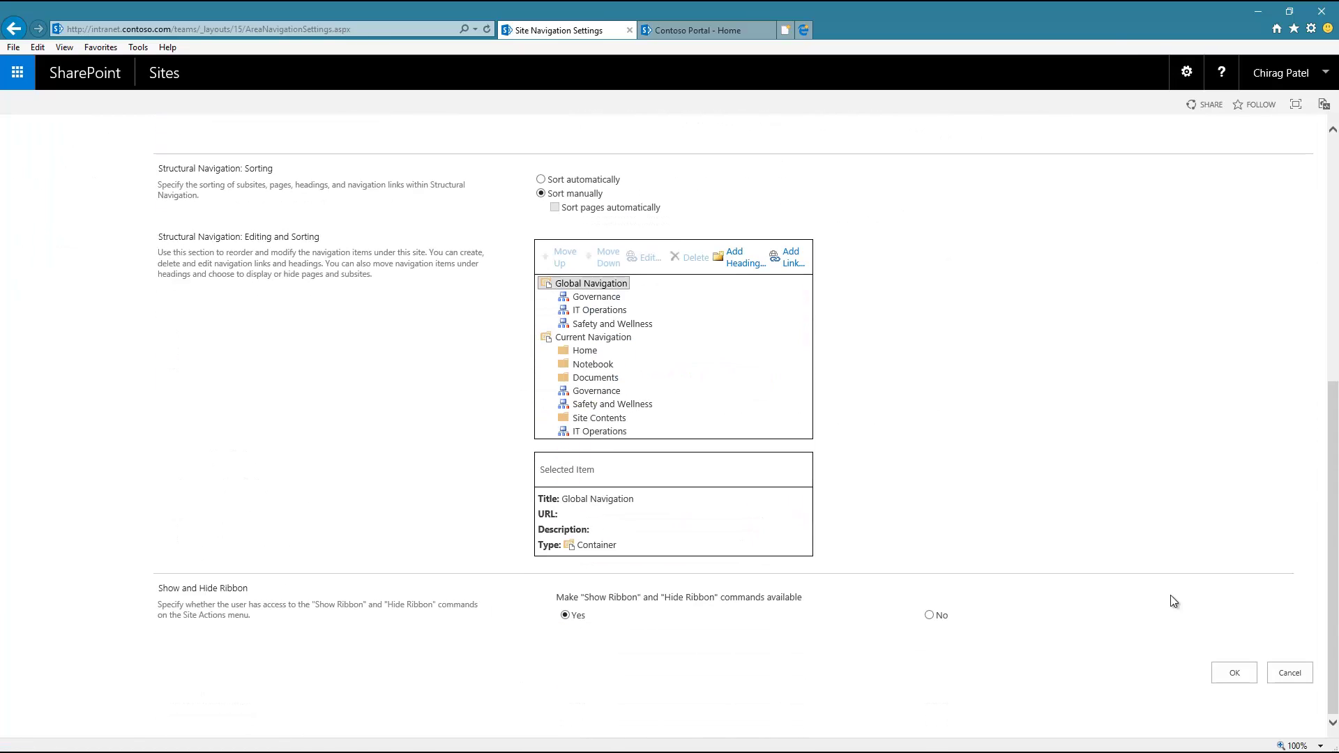
pyautogui.click(1232, 669)
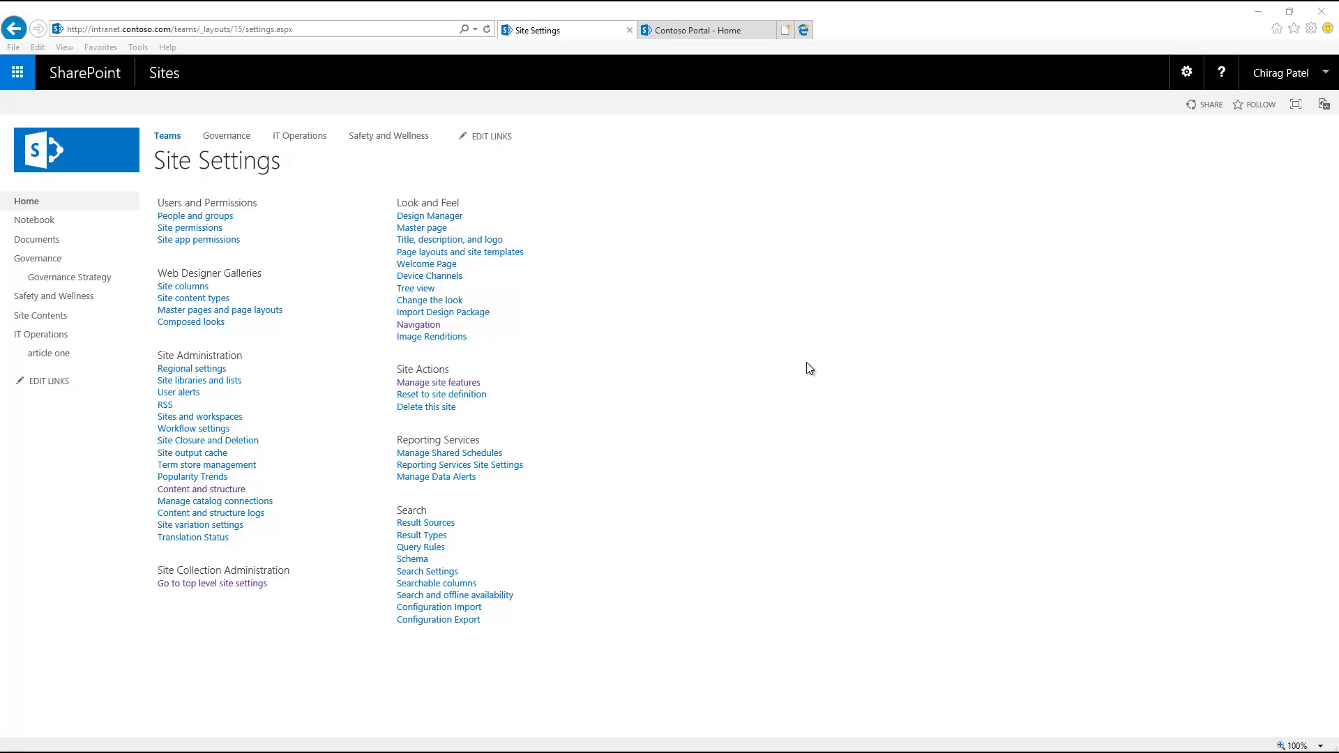
# Step: Try out and cancel link editing for the global navigation, and remove the Site Contents link from the current navigation, saving the change
pyautogui.click(484, 139)
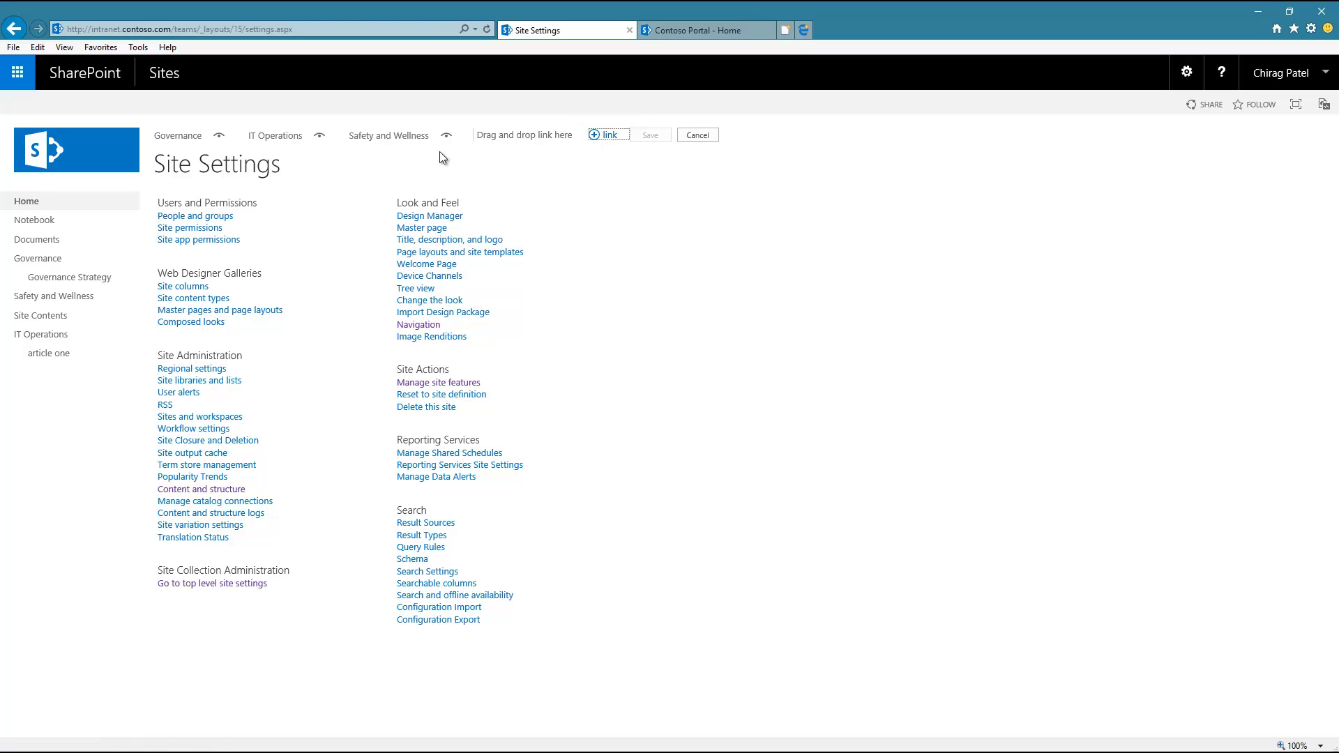
pyautogui.click(696, 135)
pyautogui.click(46, 384)
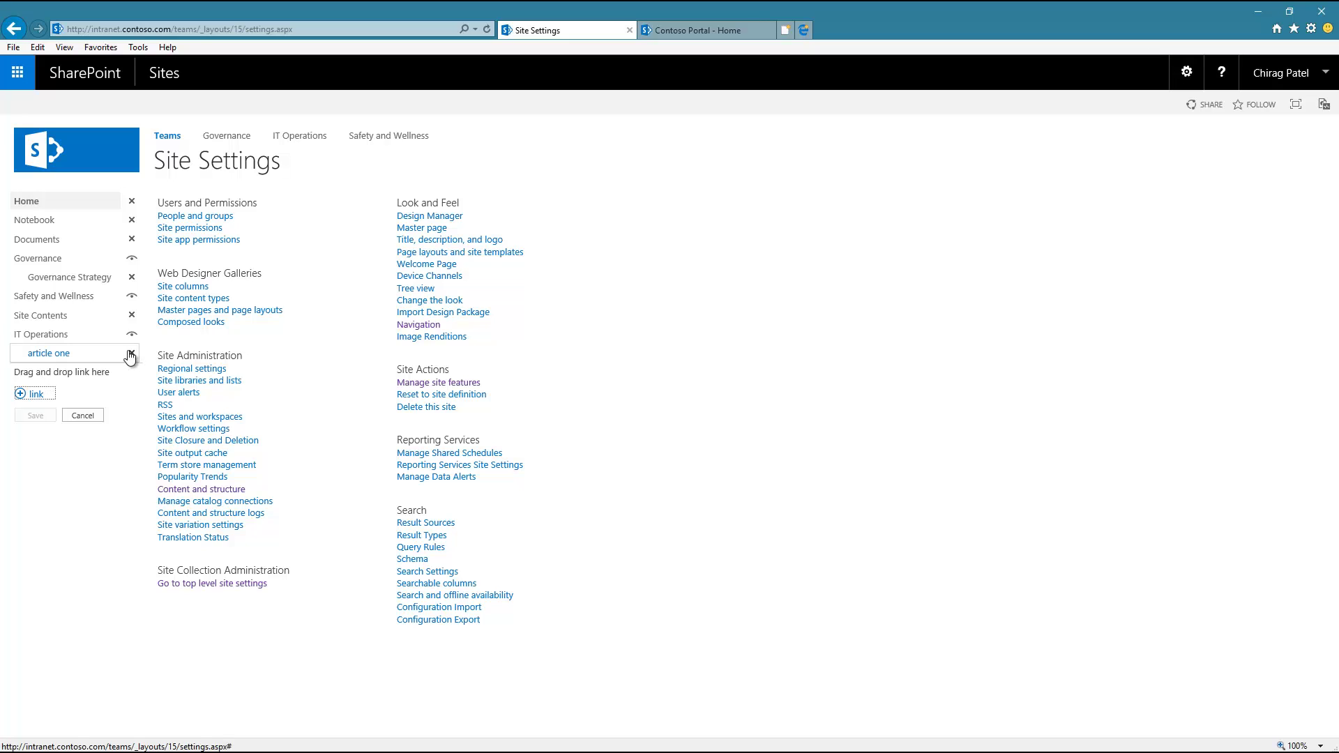
pyautogui.click(132, 315)
pyautogui.click(35, 397)
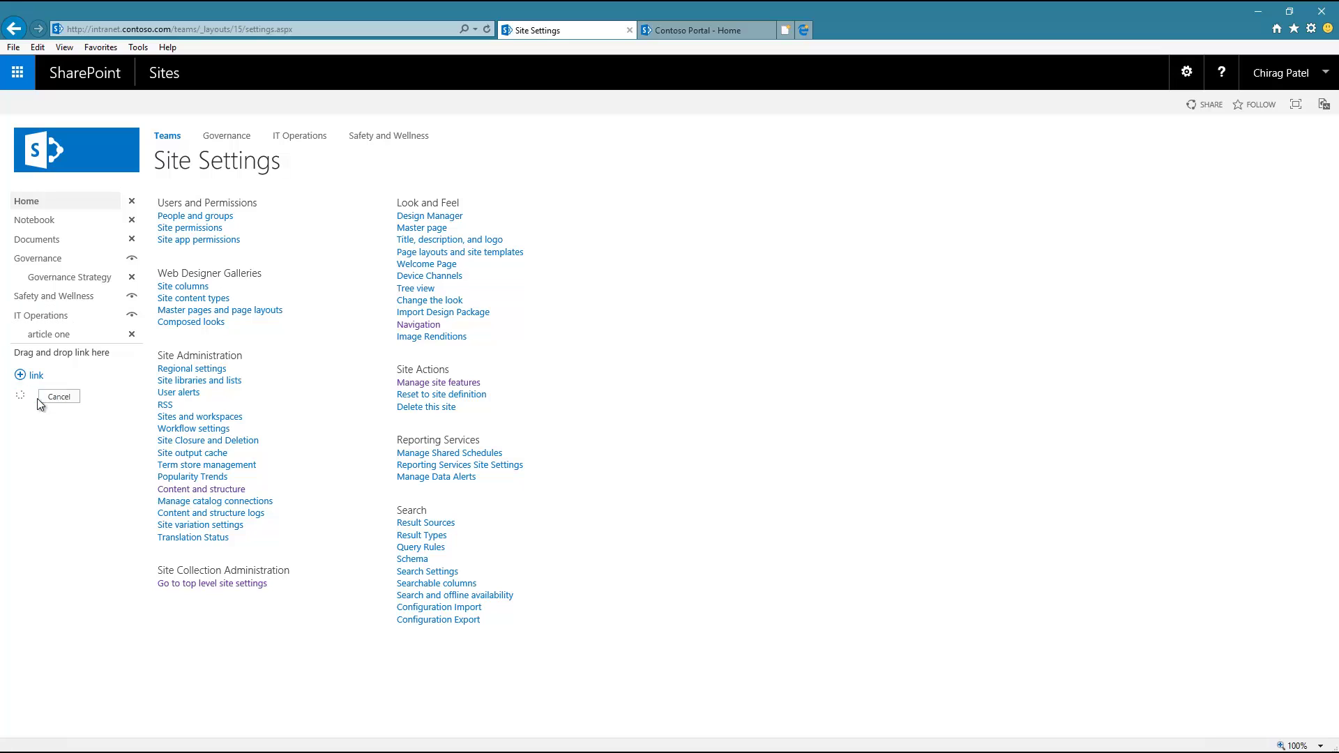
# Step: Review the items listed under global and current navigation in the Teams site's navigation settings
pyautogui.click(1186, 72)
pyautogui.click(1120, 244)
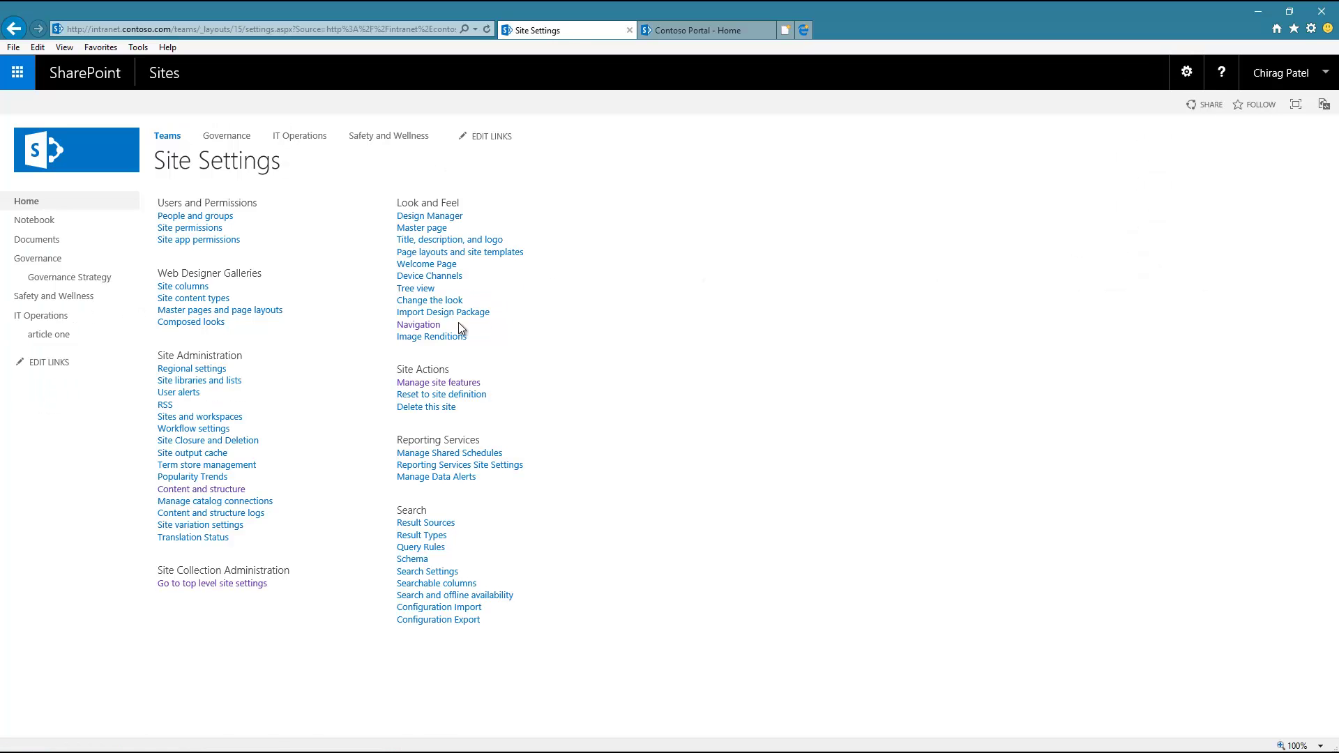
pyautogui.click(432, 325)
pyautogui.scroll(-5, 486, 481)
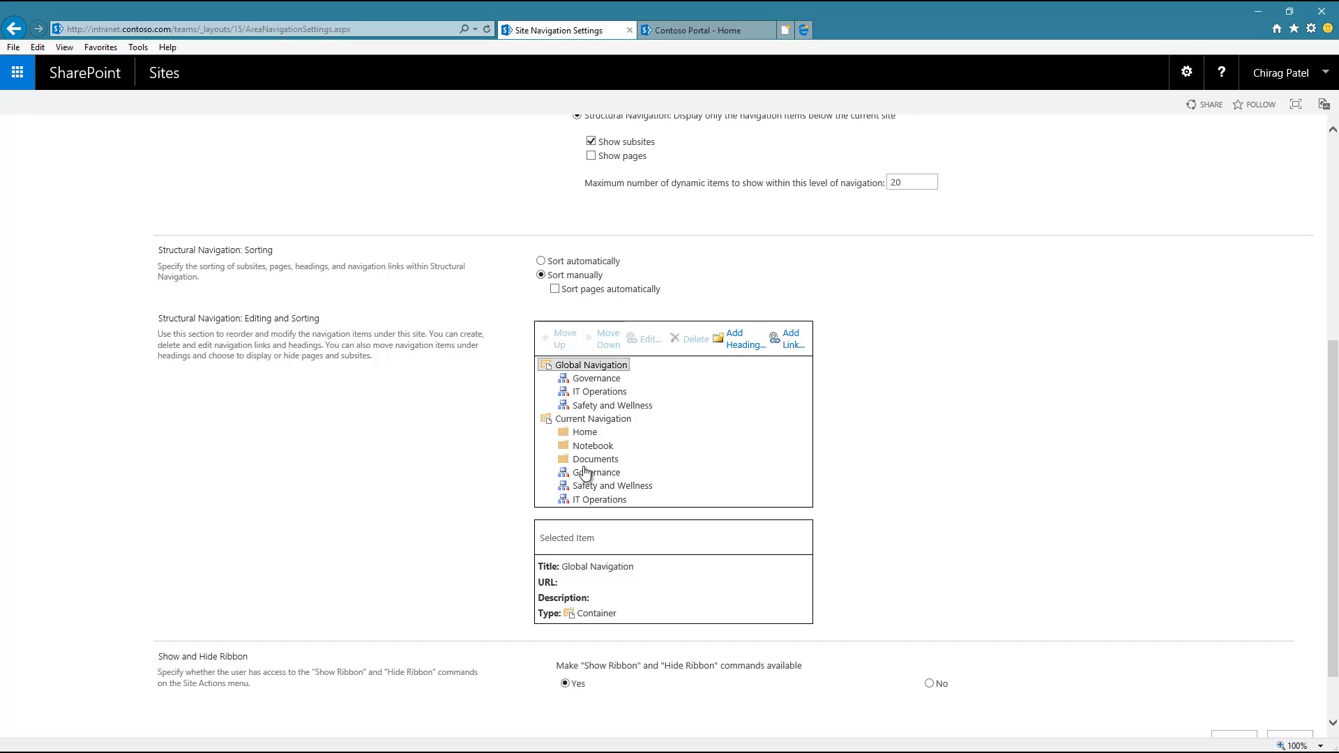
pyautogui.scroll(-1, 432, 455)
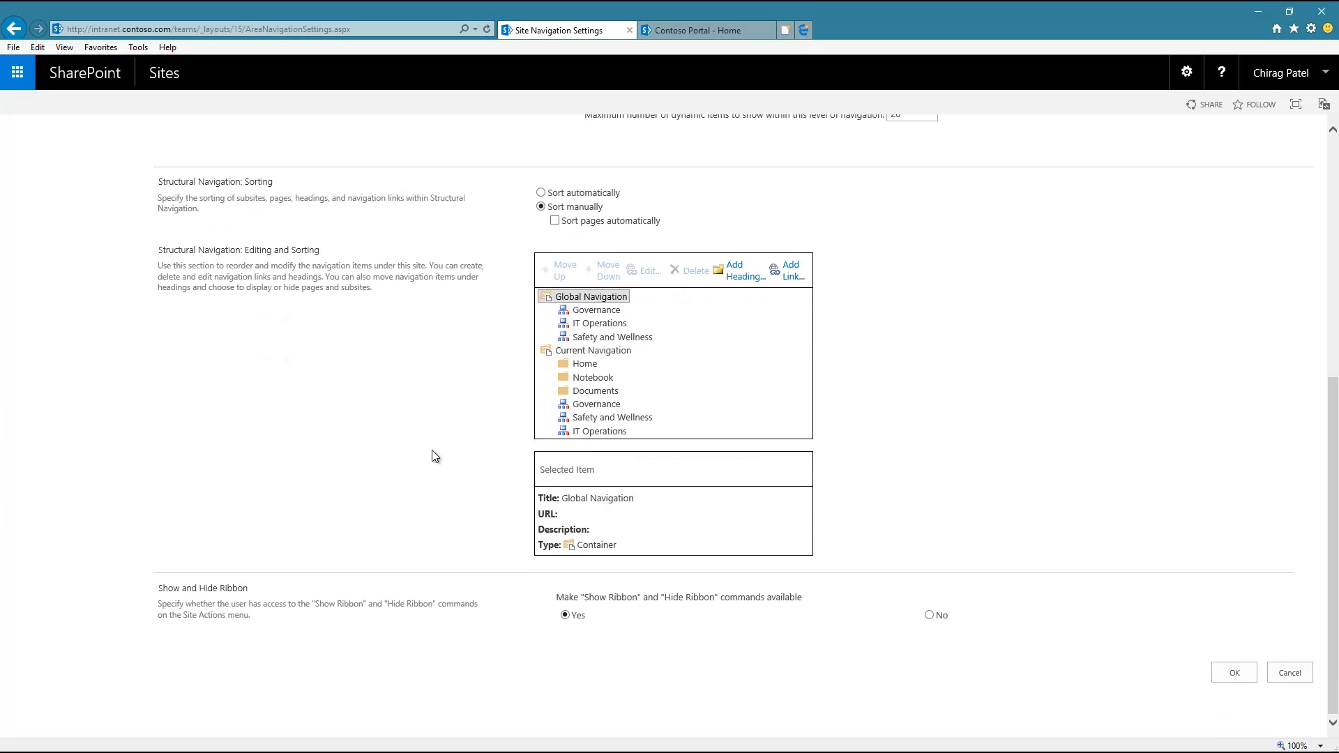
pyautogui.click(1235, 673)
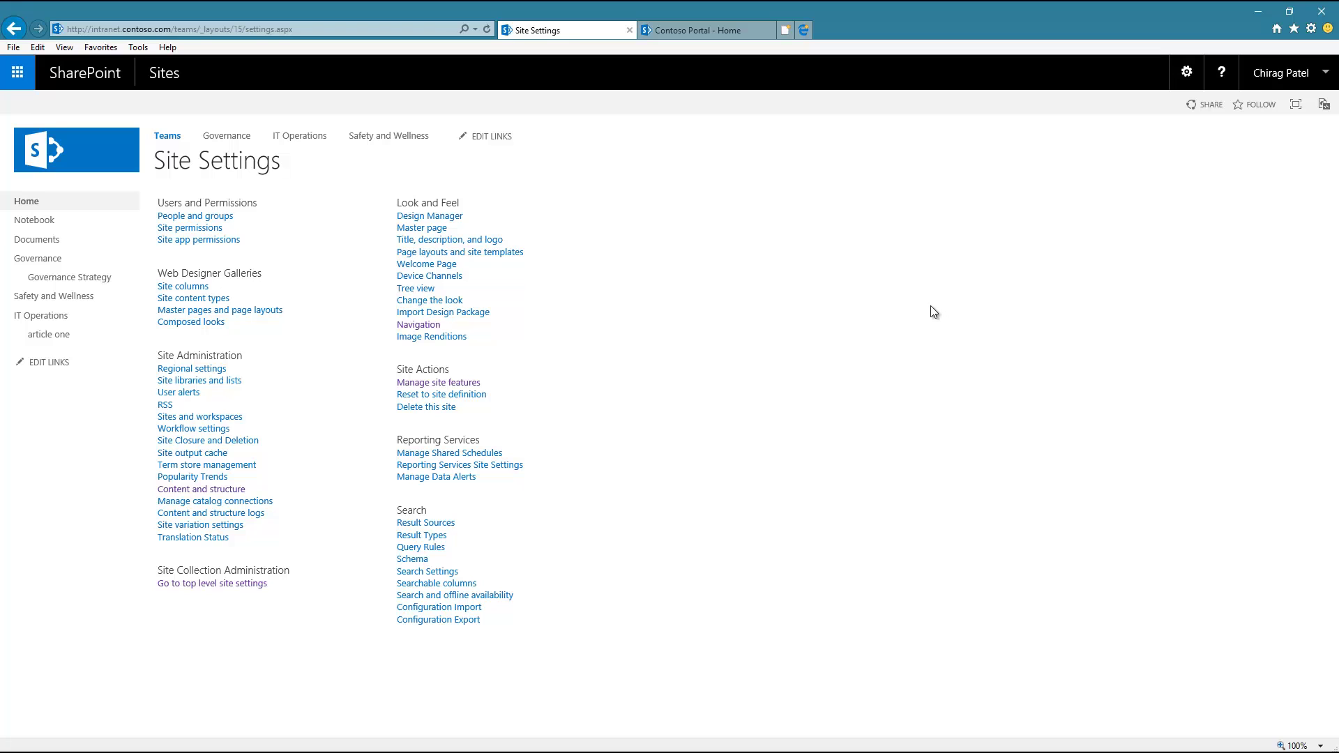
pyautogui.click(422, 326)
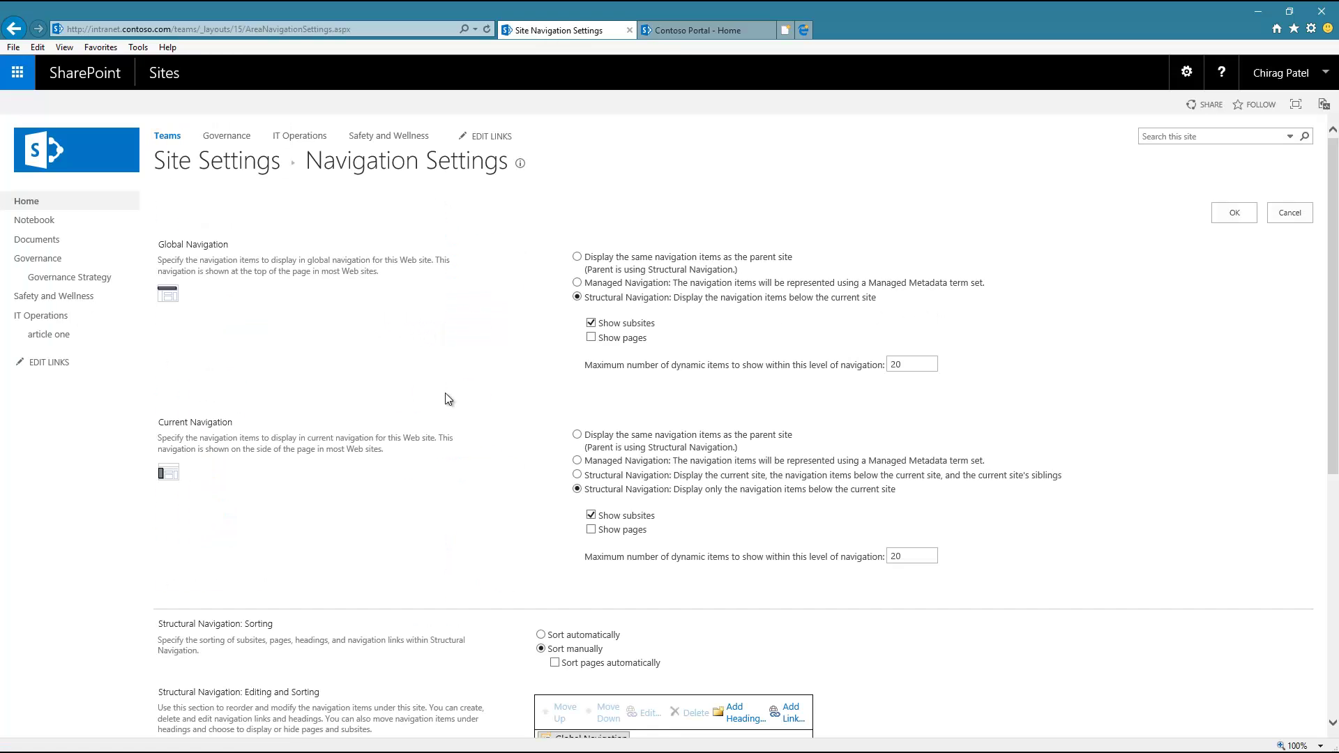
pyautogui.scroll(-5, 450, 387)
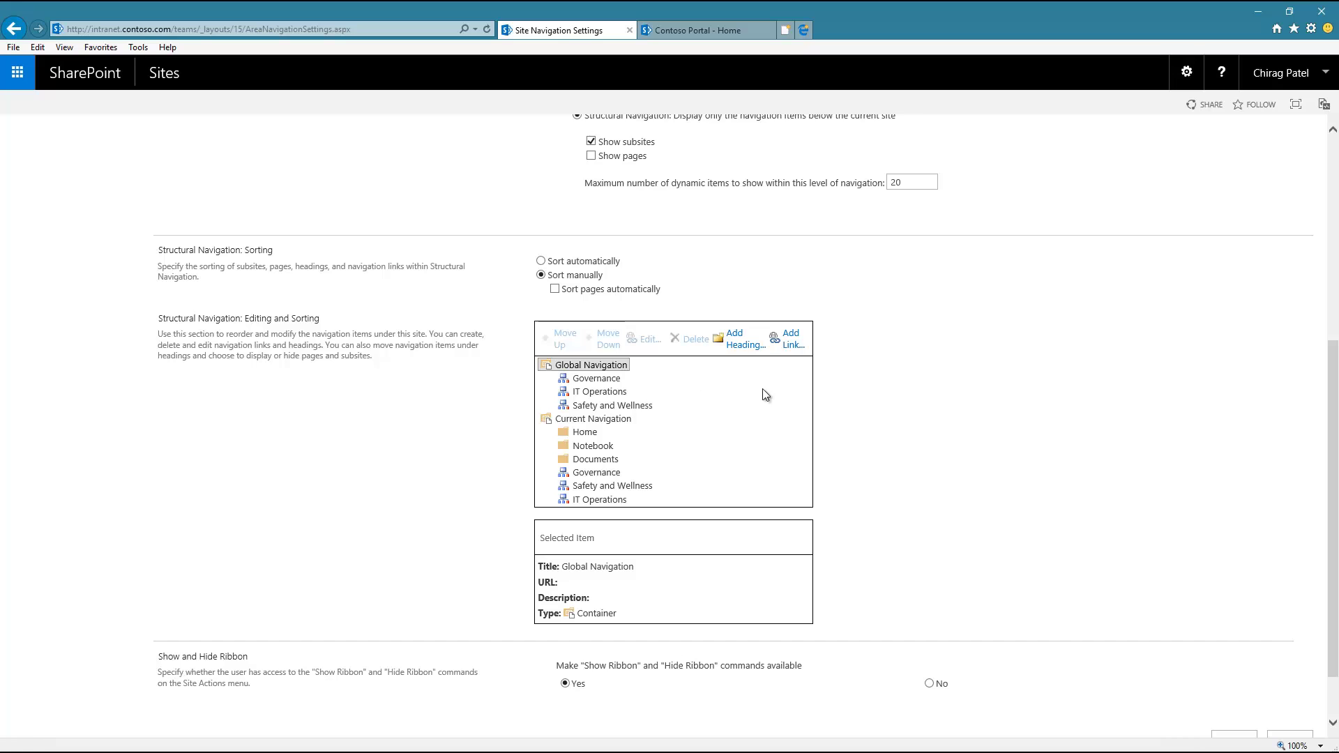
pyautogui.click(1233, 735)
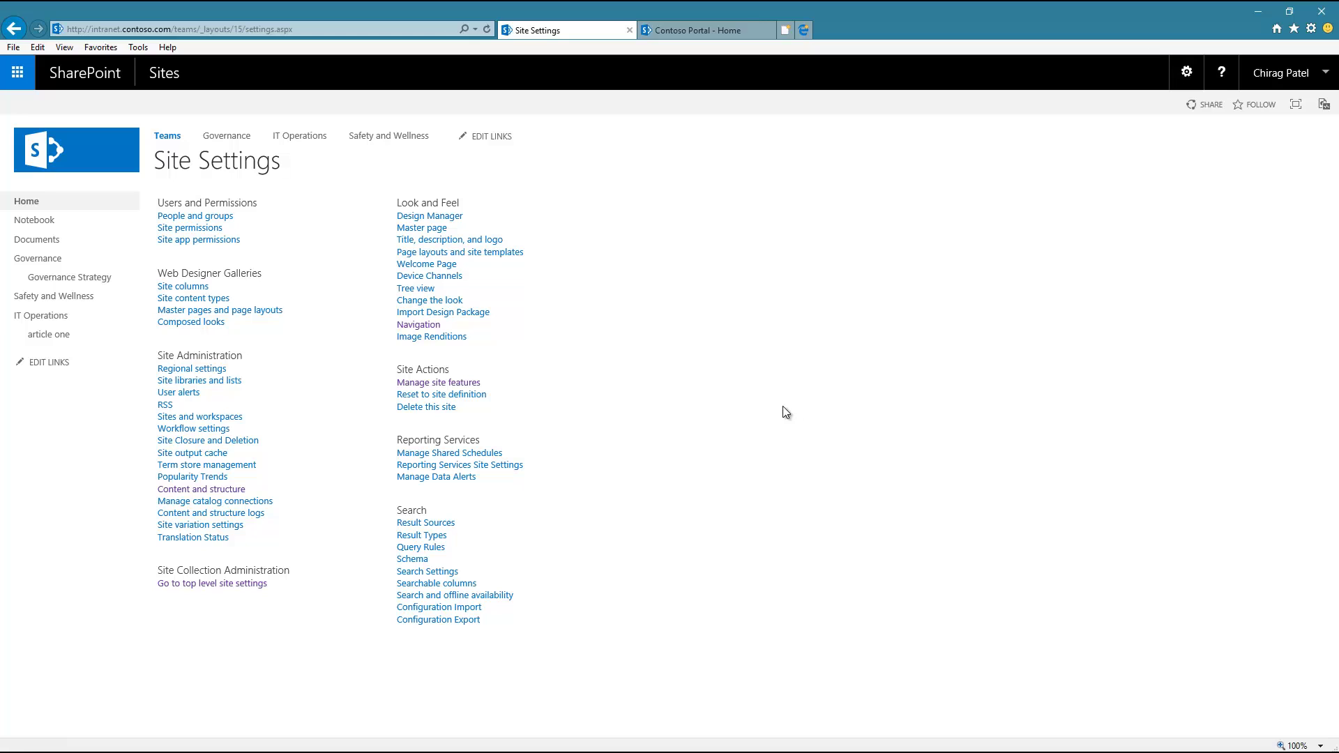
# Step: Switch to the Contoso Portal site and compare the top navigation on its Teams and Blogs subsites, ending on Teams
pyautogui.click(700, 30)
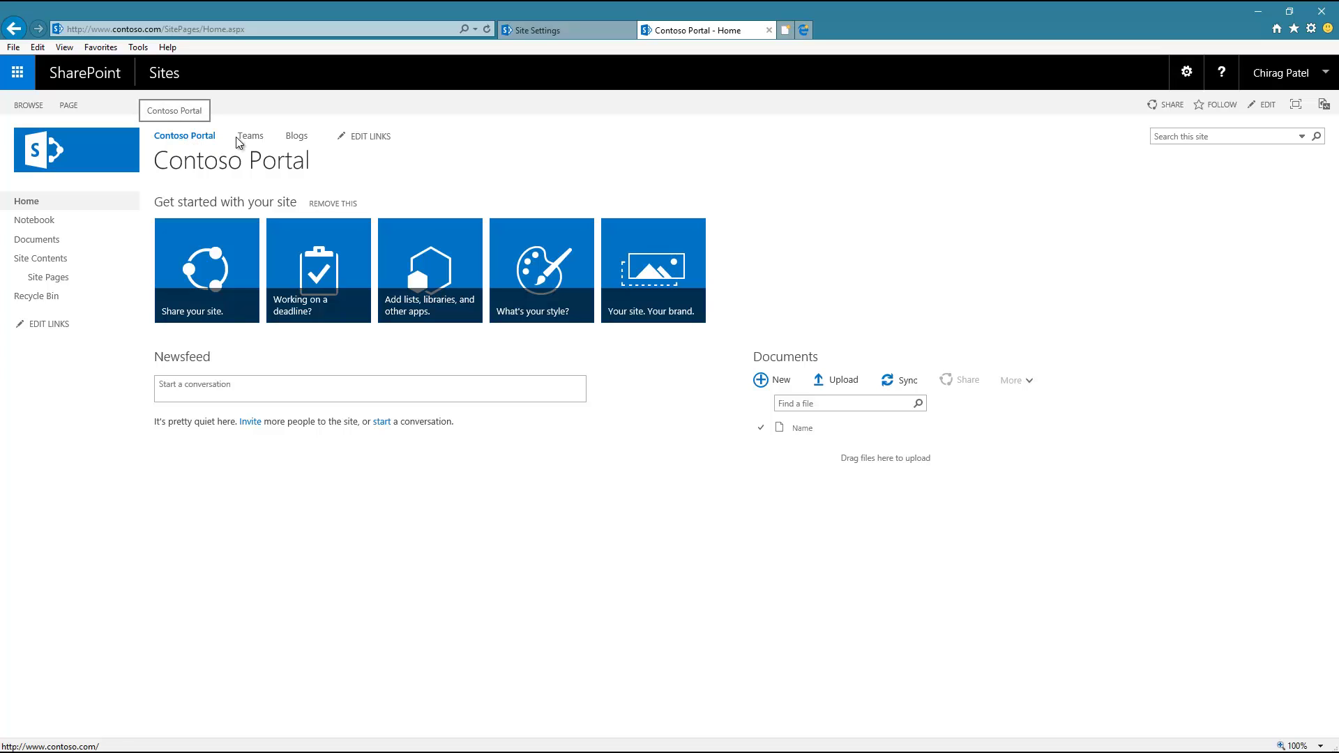
pyautogui.click(253, 142)
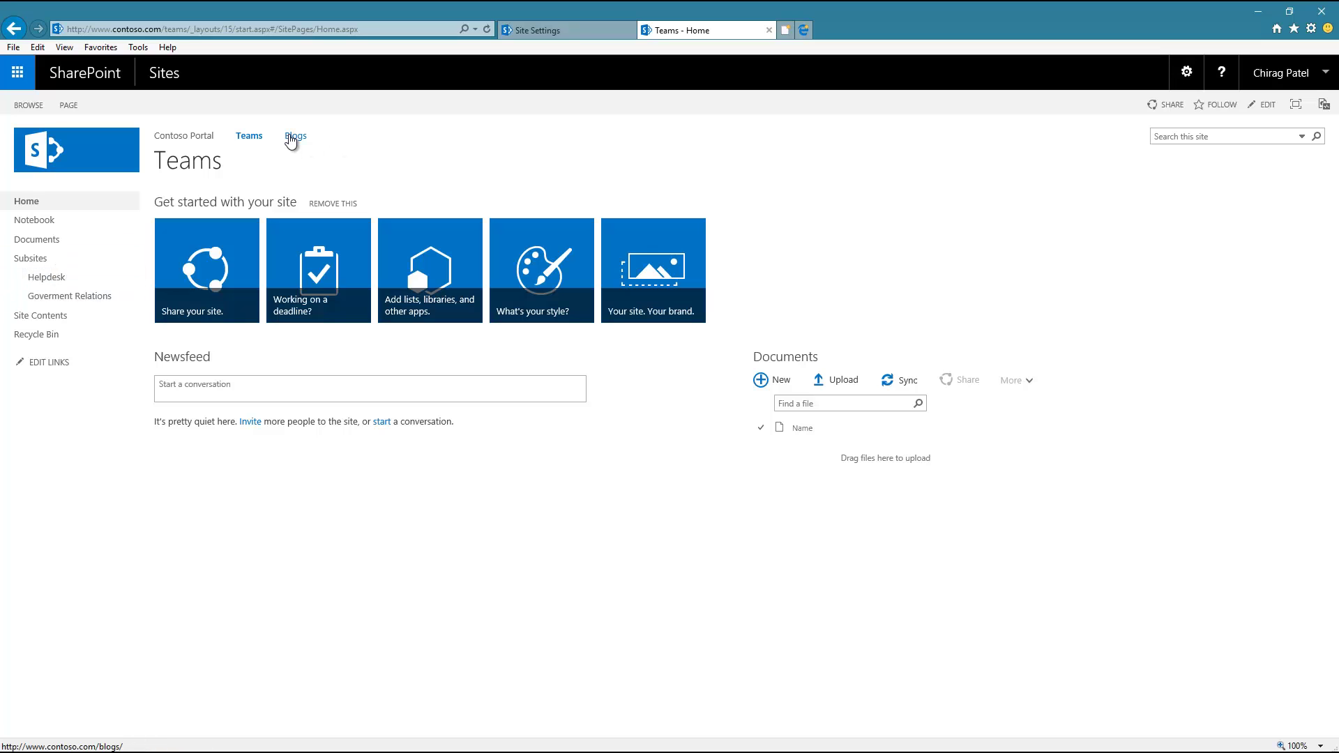
pyautogui.click(290, 135)
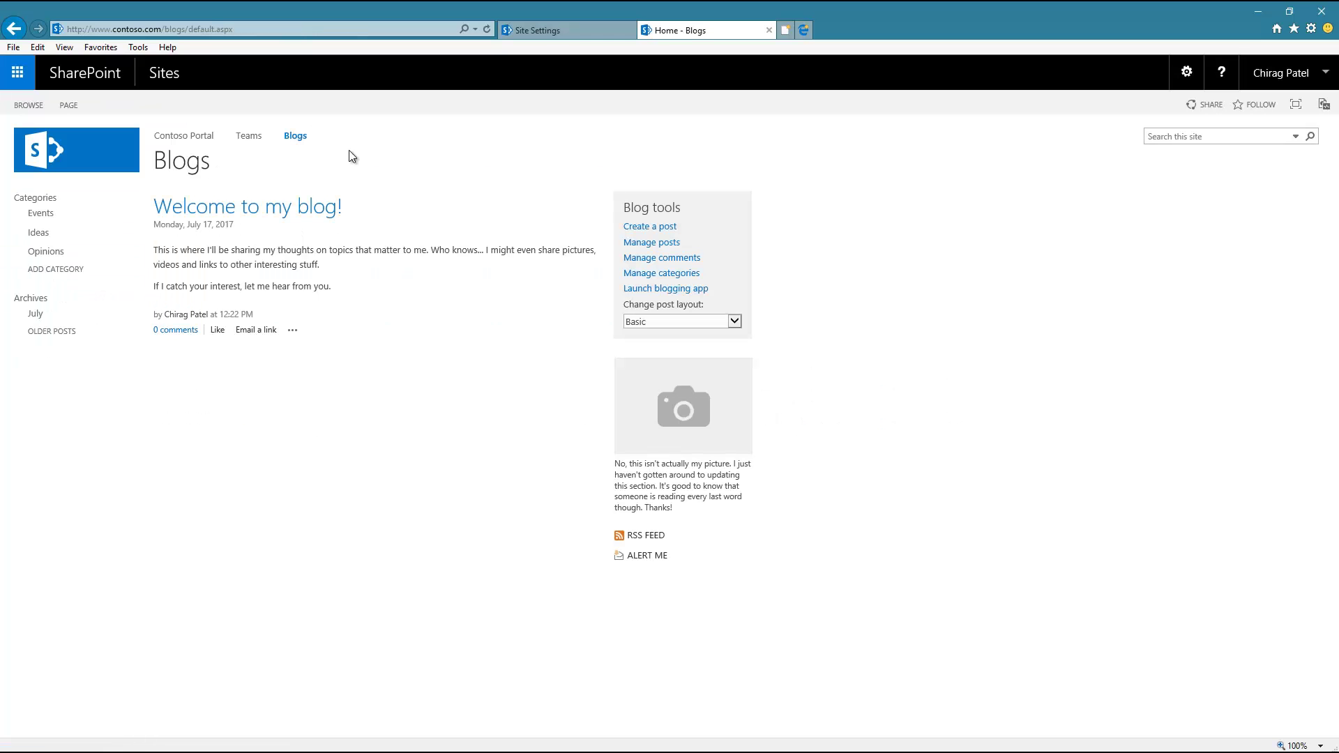
pyautogui.click(250, 135)
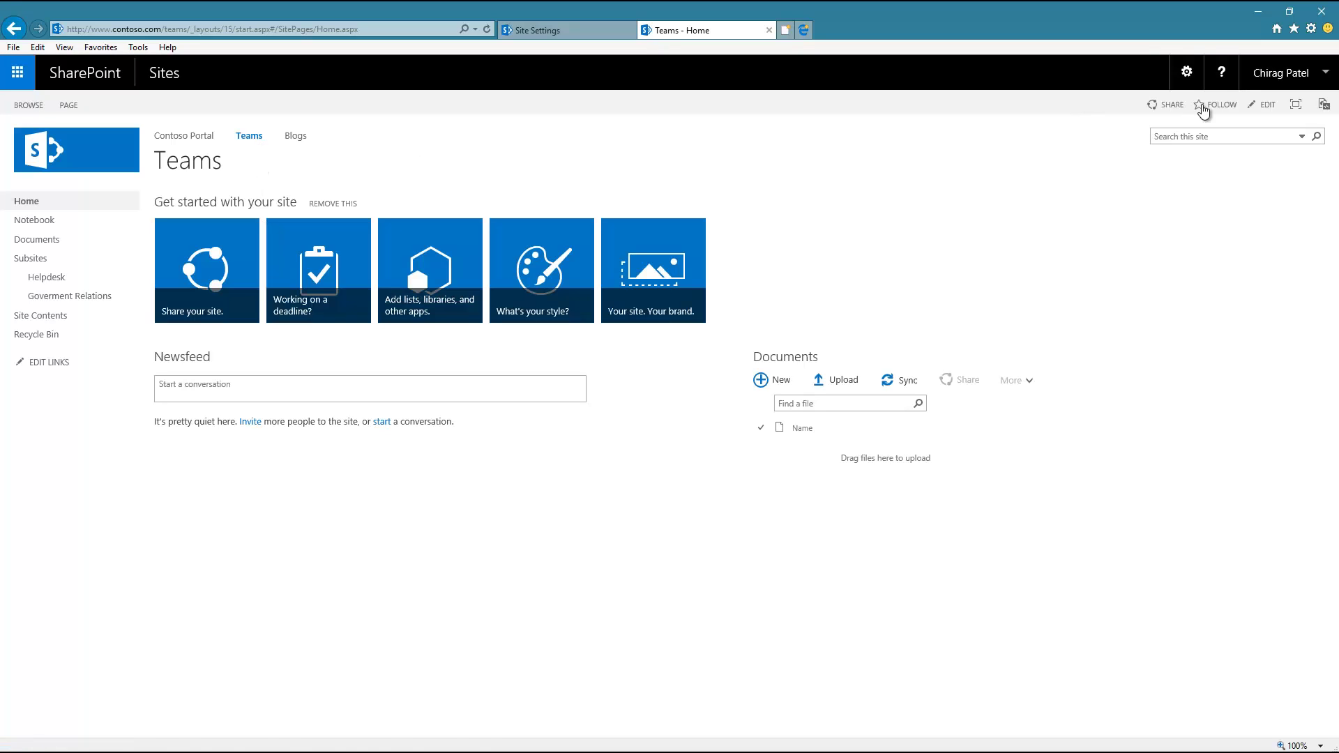
# Step: Open the Top Link Bar settings of the Contoso Portal's Teams subsite to examine its link inheritance option
pyautogui.click(1189, 78)
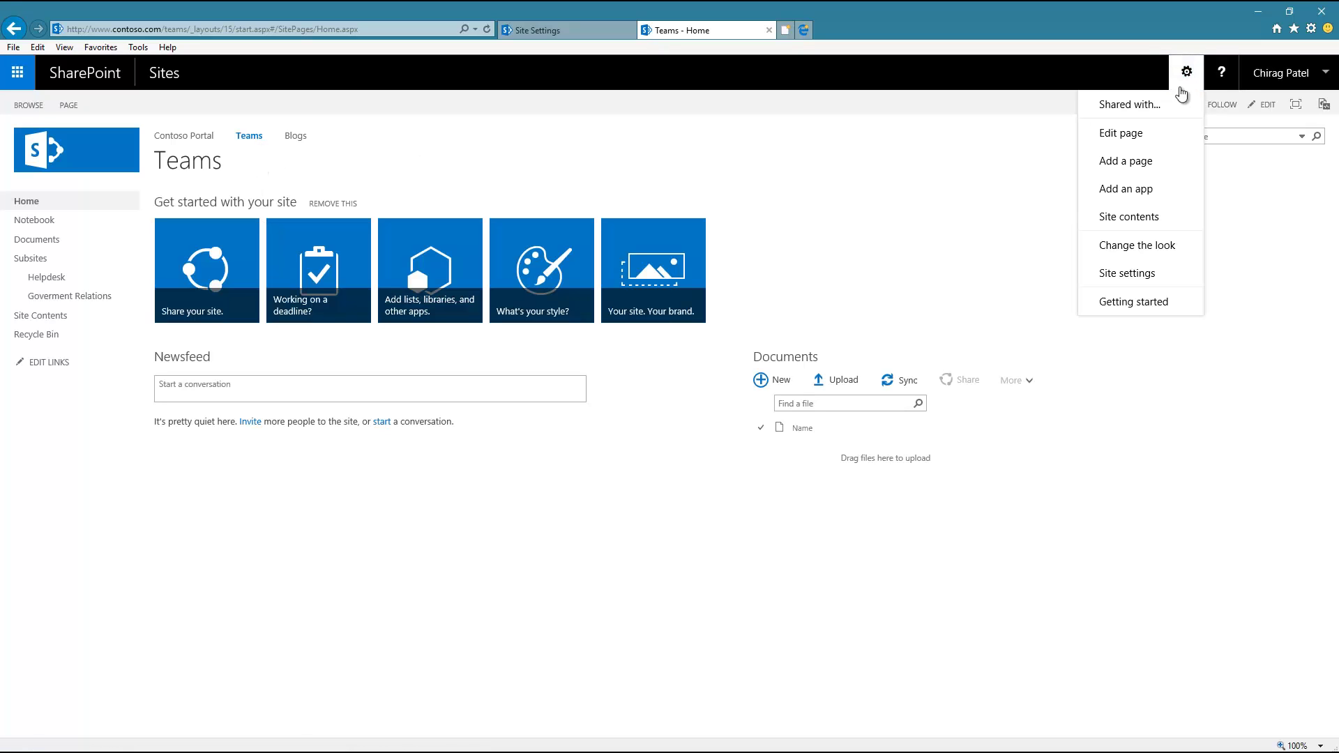
pyautogui.click(1125, 274)
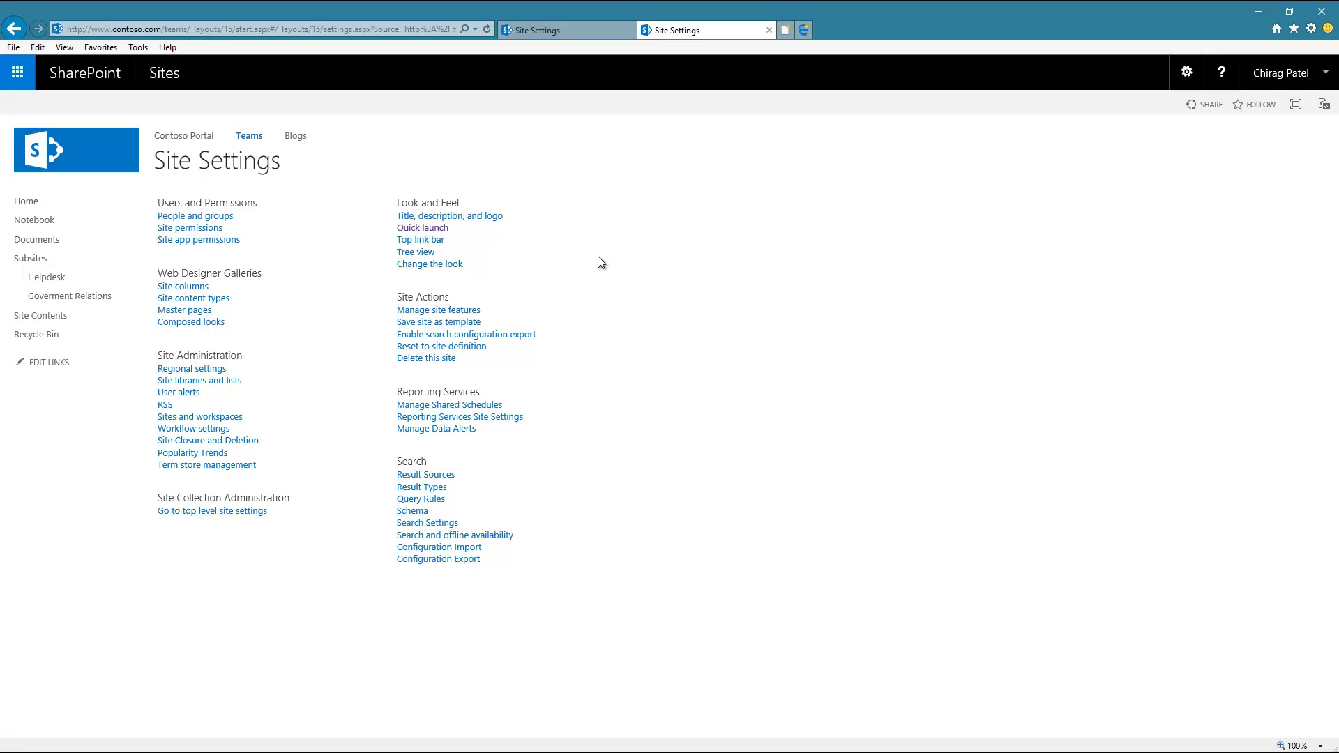
pyautogui.click(423, 241)
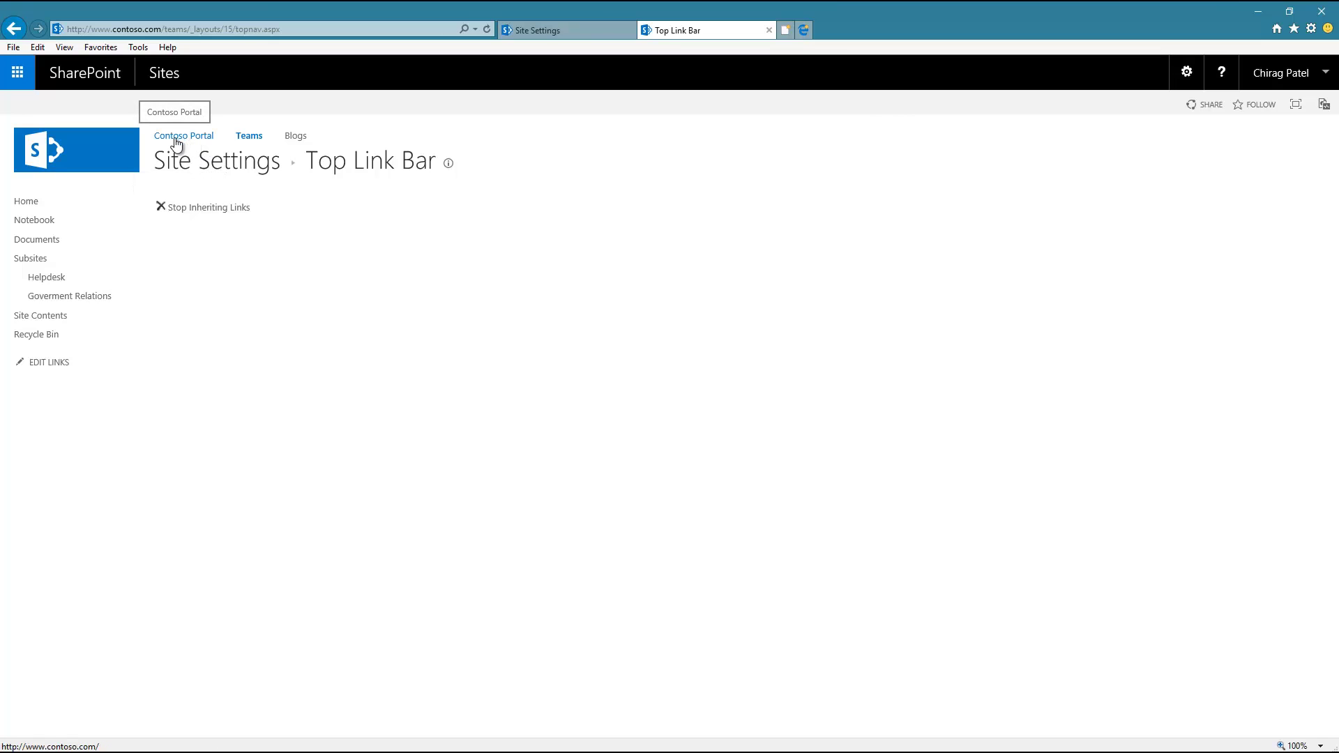
# Step: Open the Top Link Bar settings of the Helpdesk subsite under Teams
pyautogui.click(47, 279)
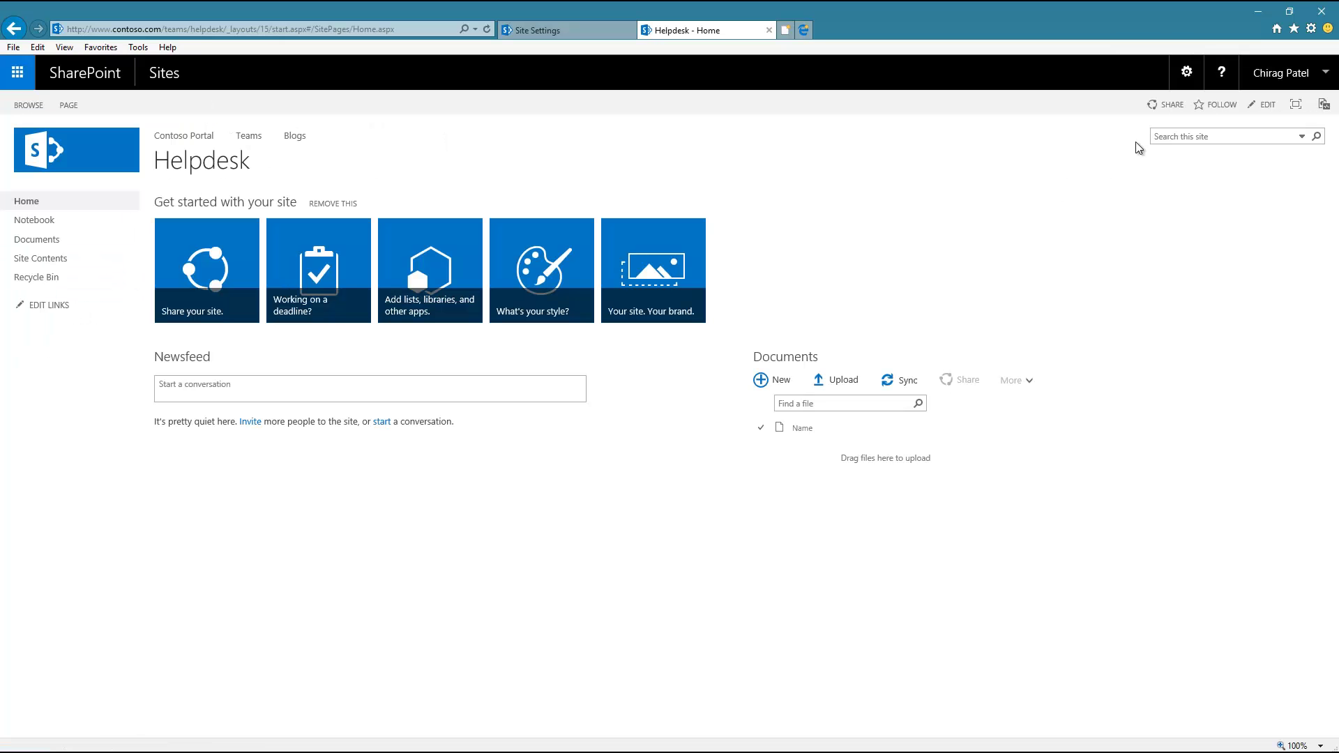
pyautogui.click(1187, 85)
pyautogui.click(580, 171)
pyautogui.click(1178, 83)
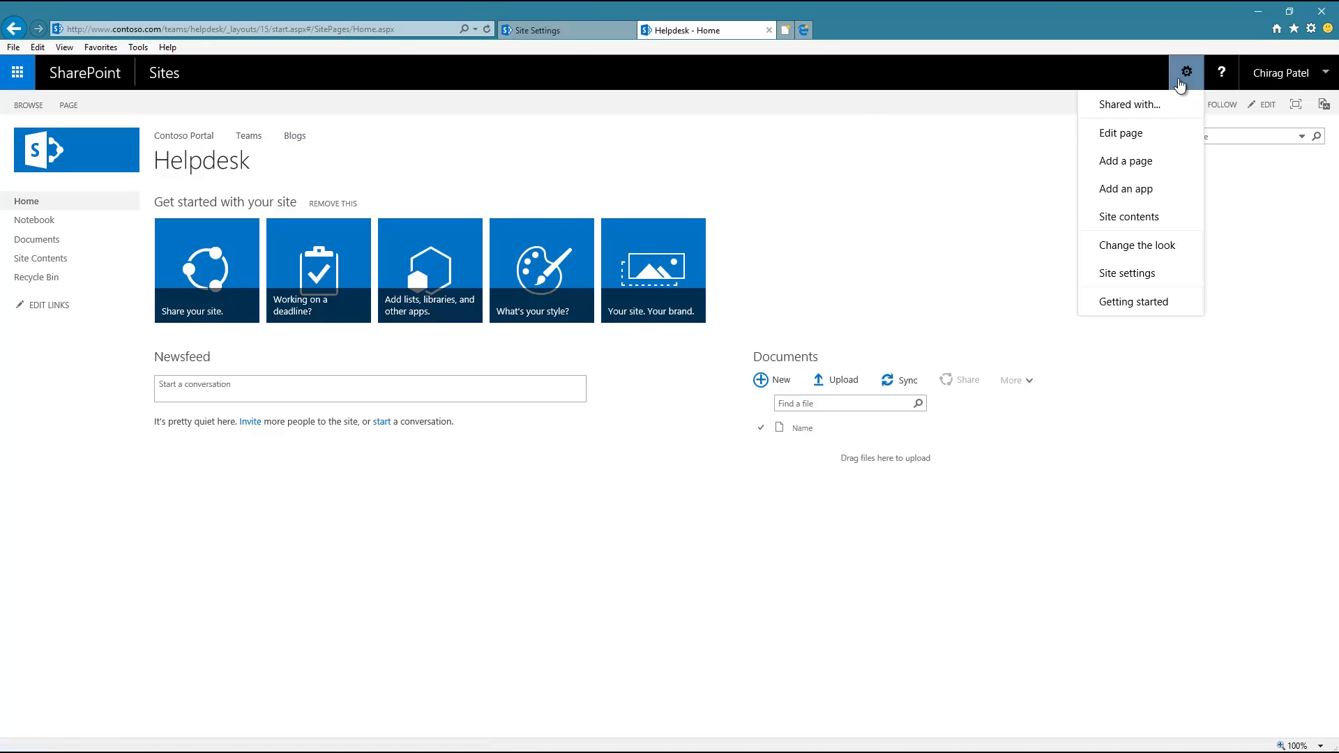
pyautogui.click(1128, 276)
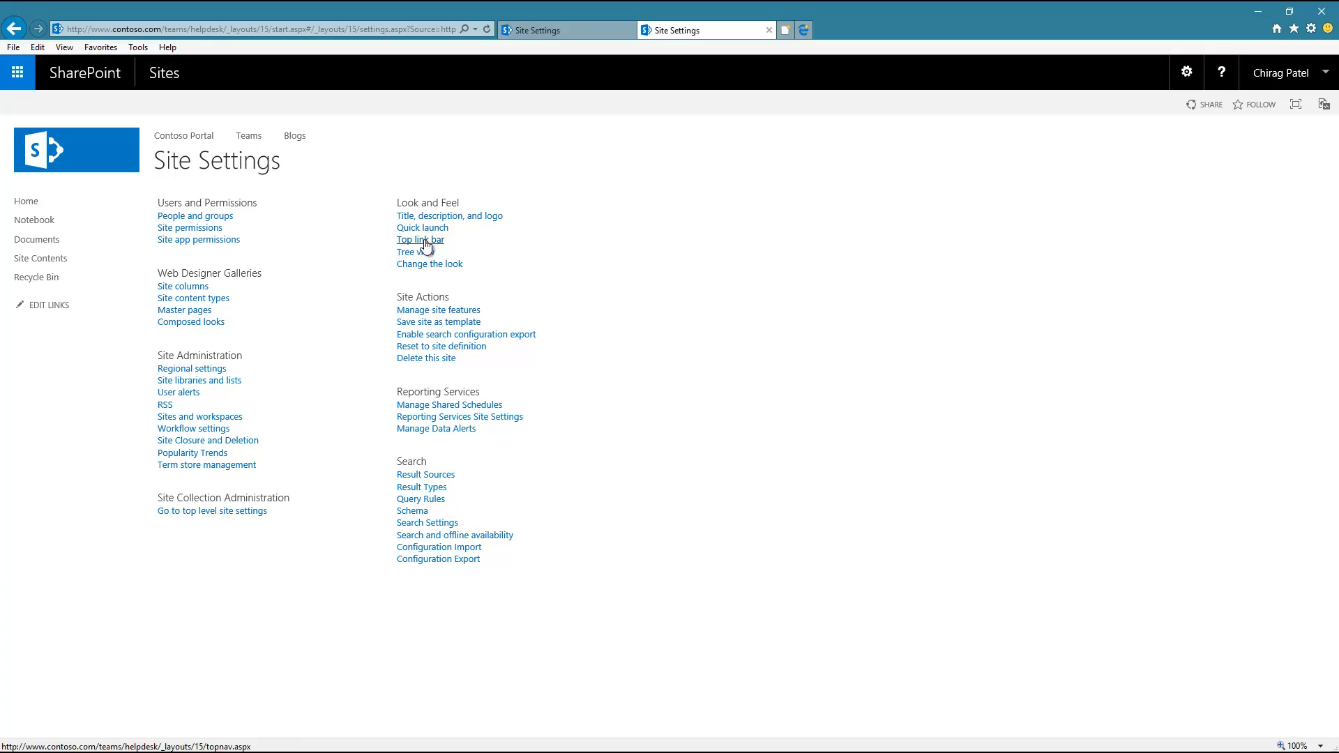
pyautogui.click(422, 240)
# Step: Try out stopping link inheritance and starting a new navigation link on Helpdesk, cancel the link, and restore the links from the parent
pyautogui.click(218, 212)
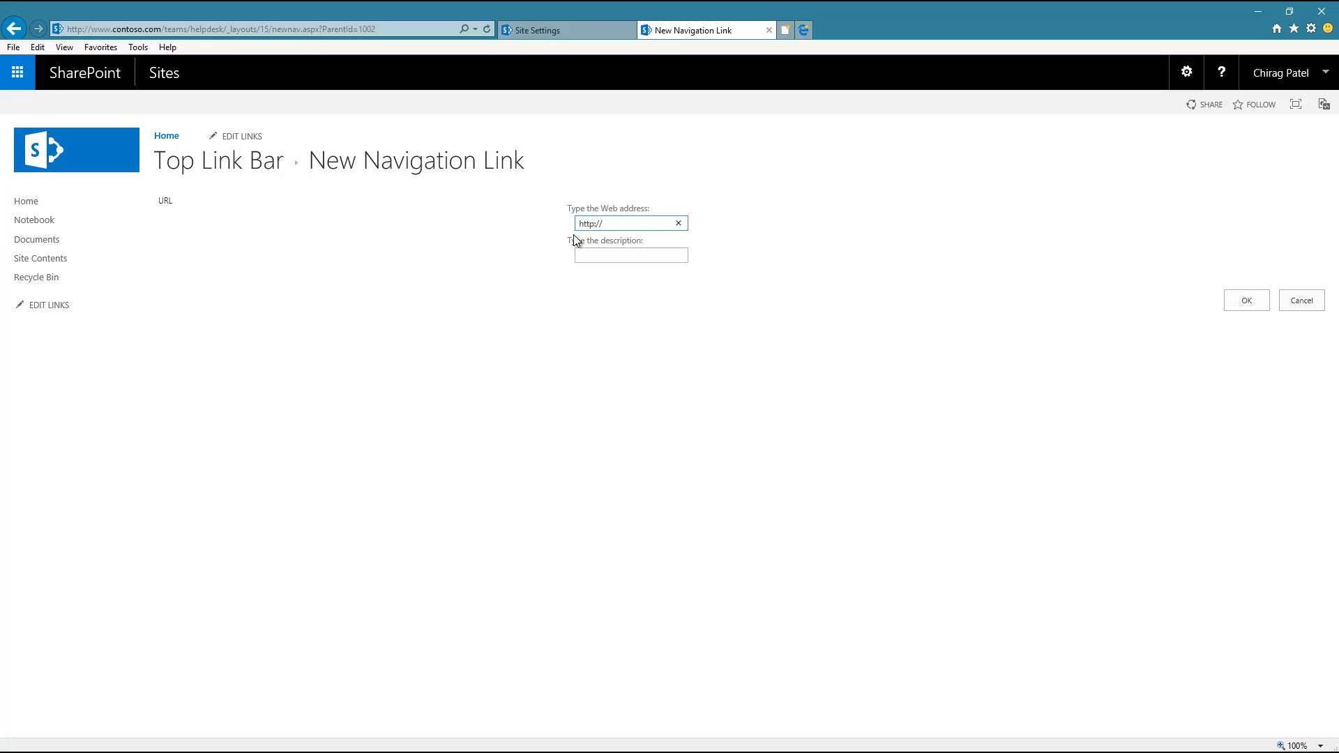
pyautogui.click(605, 257)
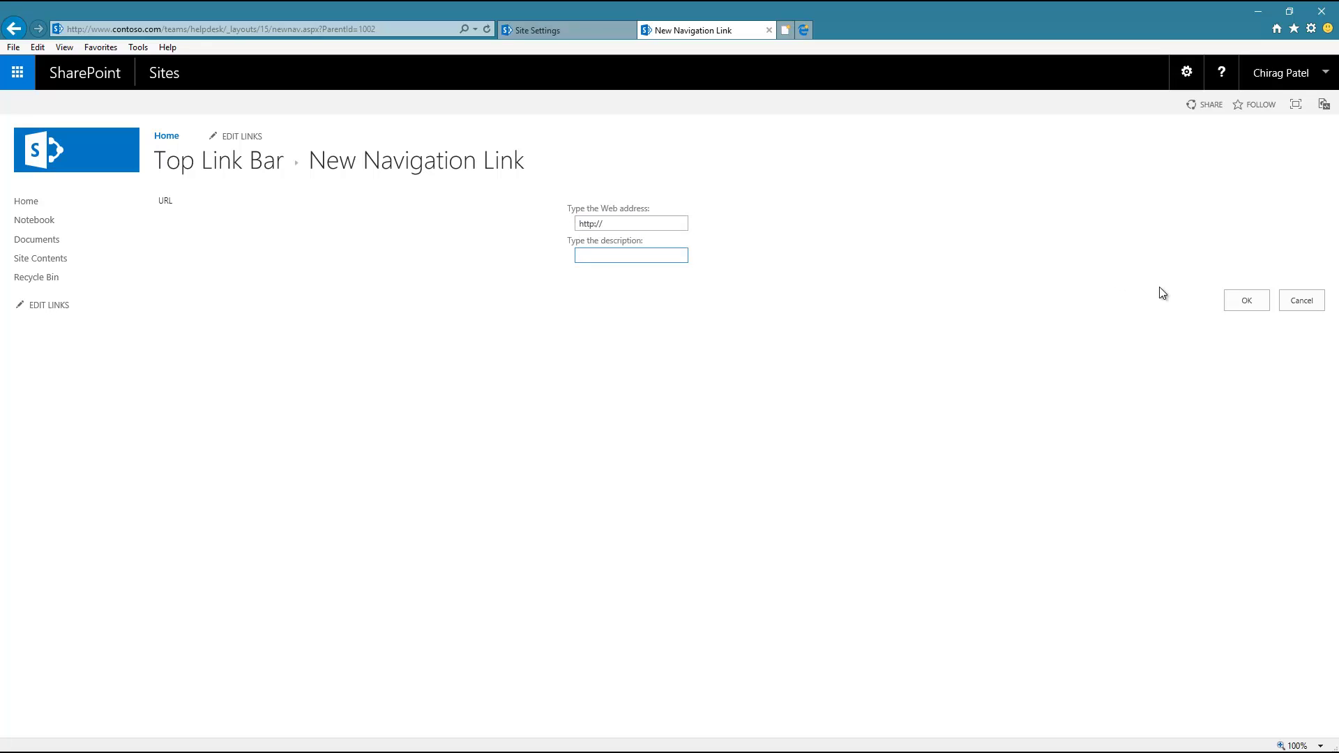
pyautogui.click(1298, 301)
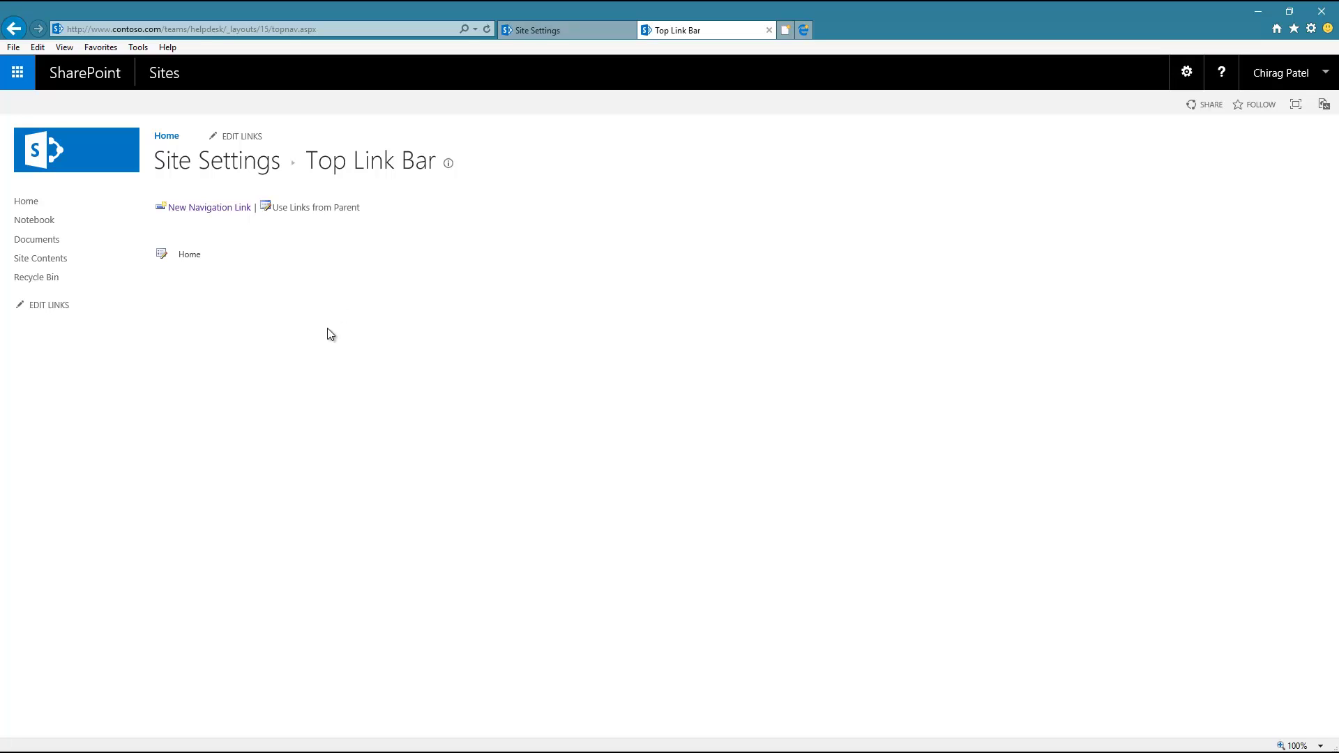
pyautogui.click(284, 211)
pyautogui.click(723, 386)
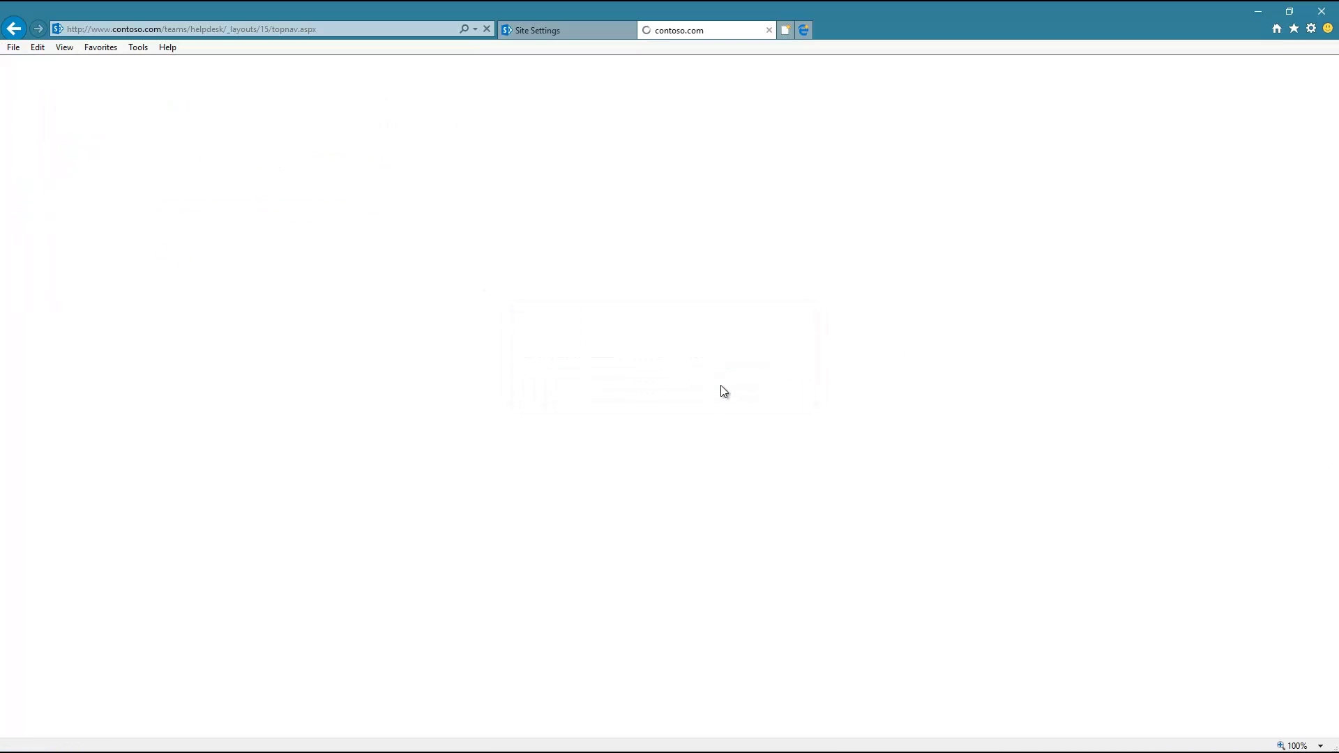
# Step: Return to the Contoso Portal site and open its Quick Launch settings
pyautogui.click(198, 137)
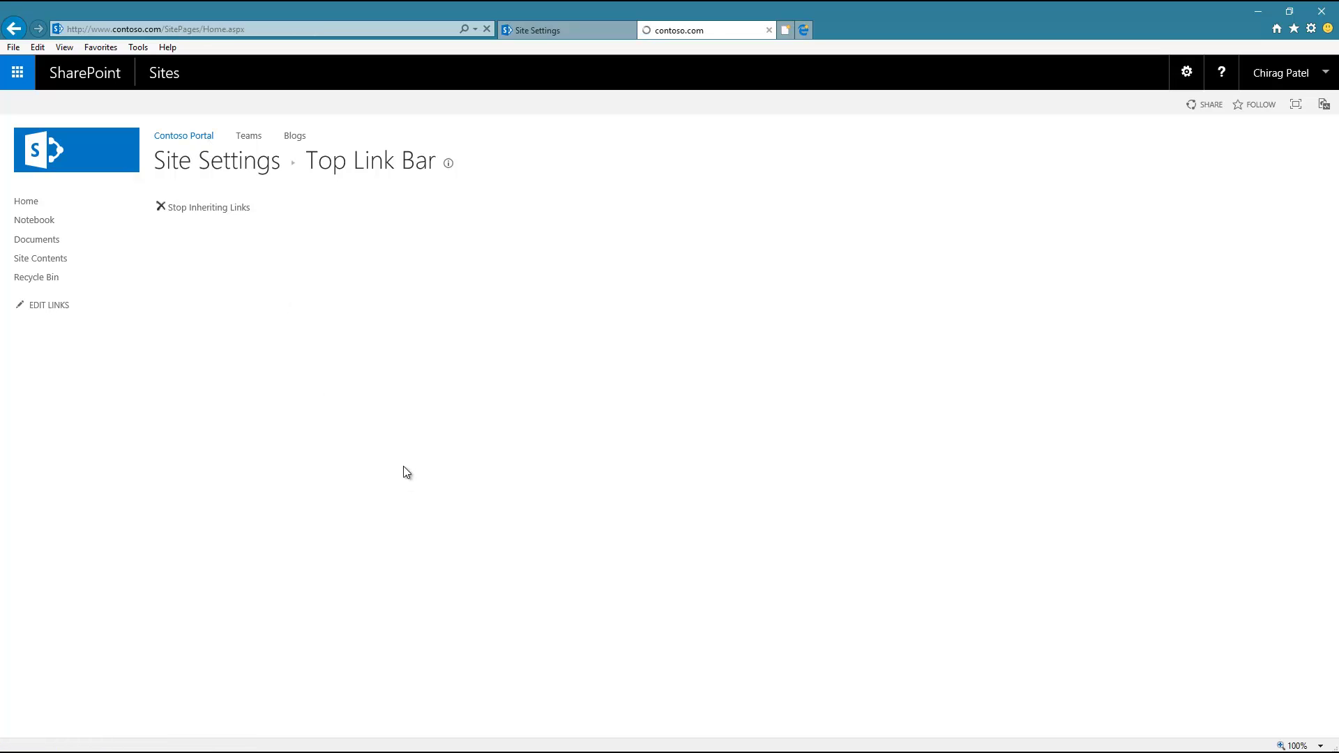
pyautogui.click(1186, 74)
pyautogui.click(1123, 271)
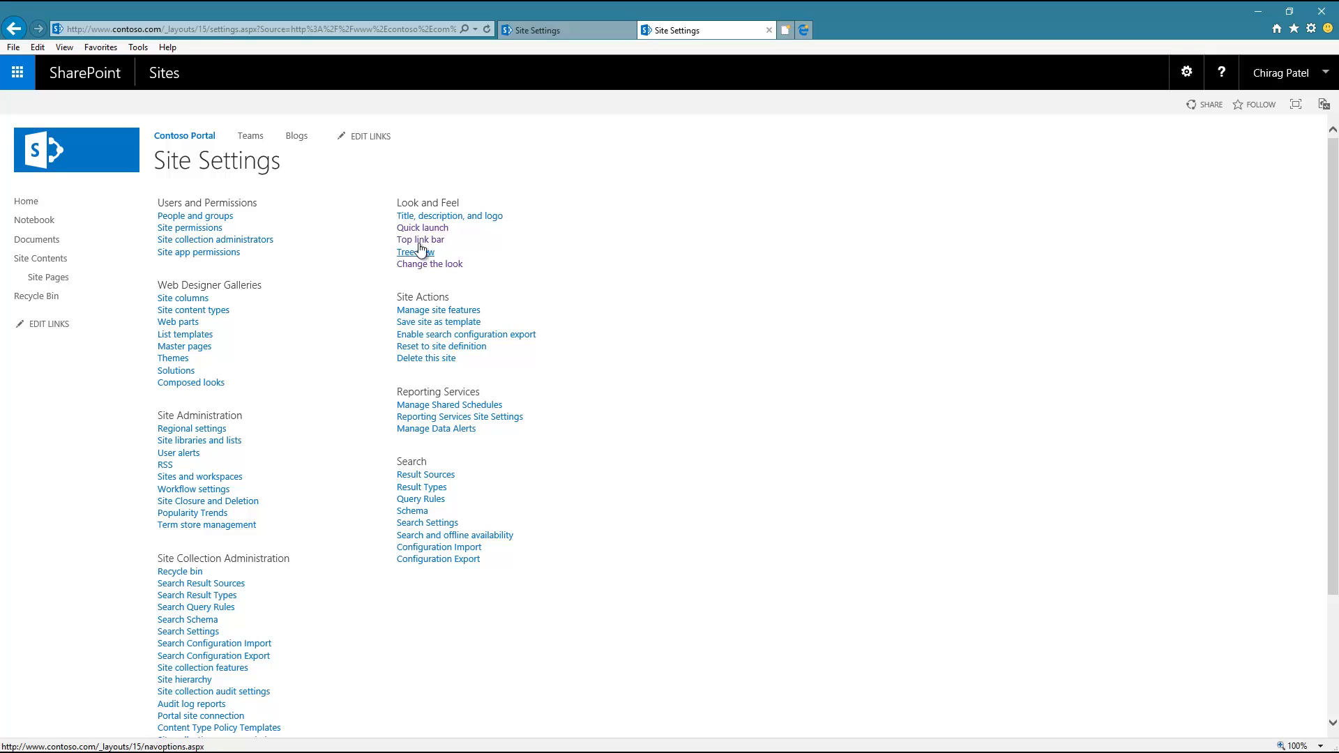
pyautogui.click(423, 229)
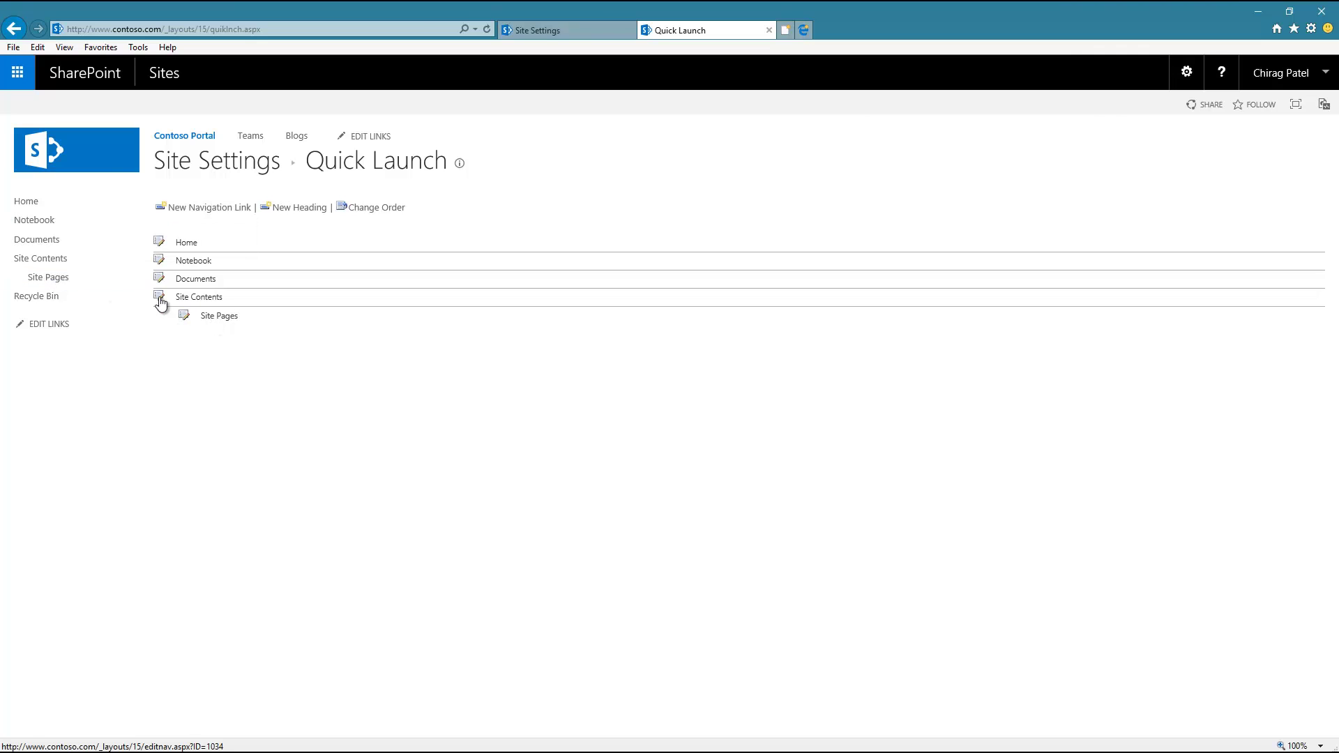
# Step: Examine the available headings for the Site Pages navigation link, and leave its editing form without changes
pyautogui.click(194, 321)
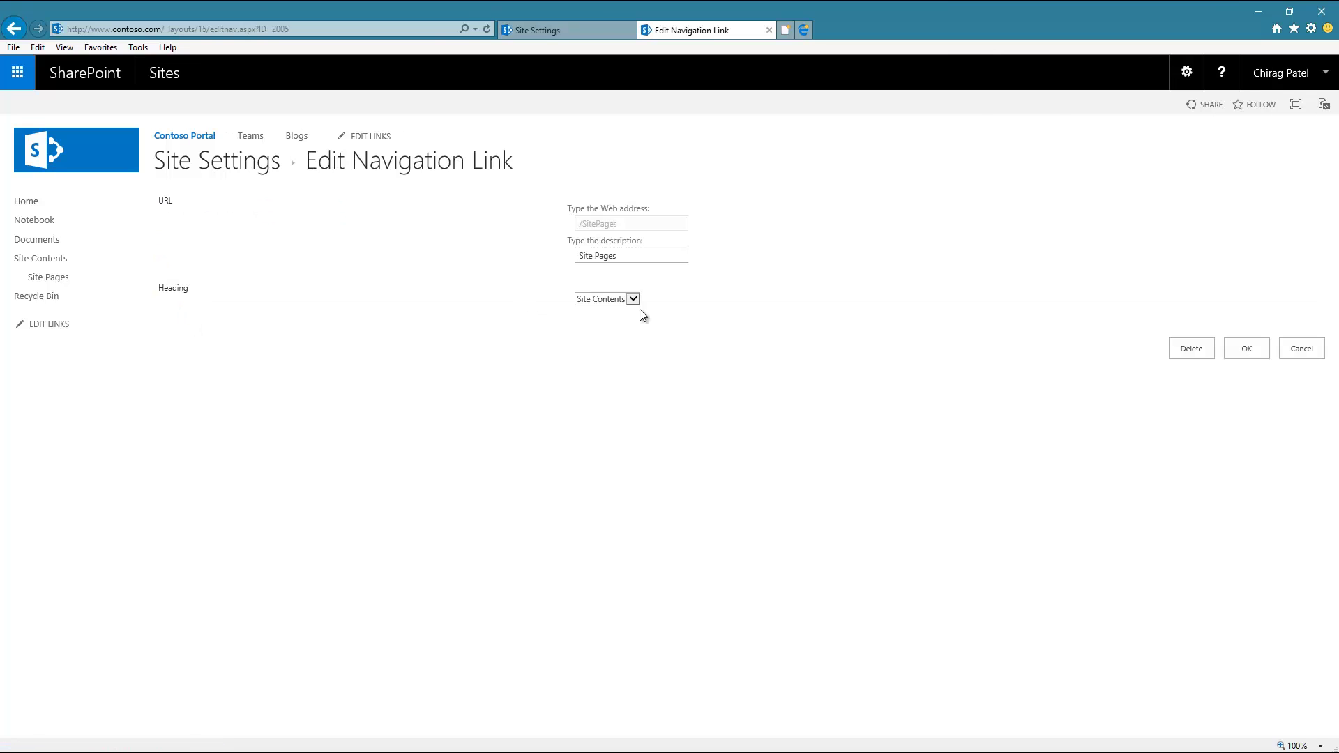
pyautogui.click(633, 299)
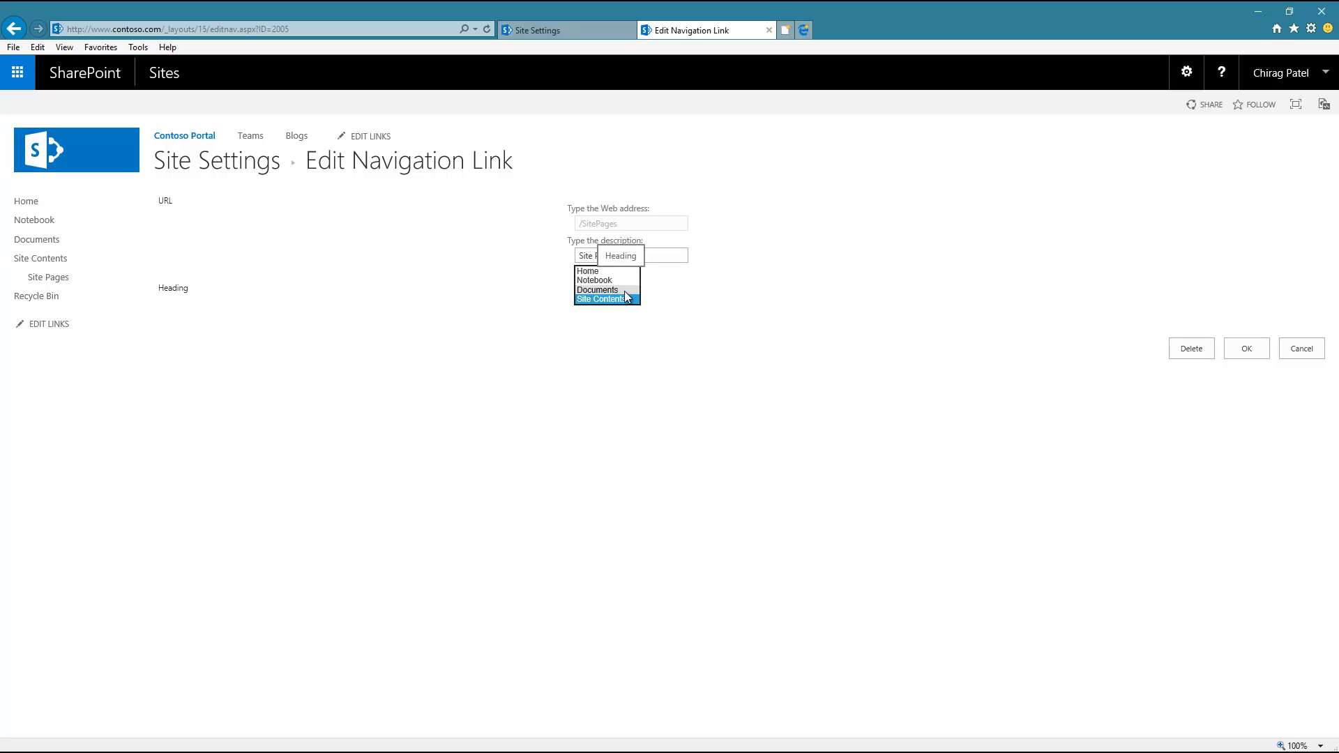
pyautogui.click(797, 324)
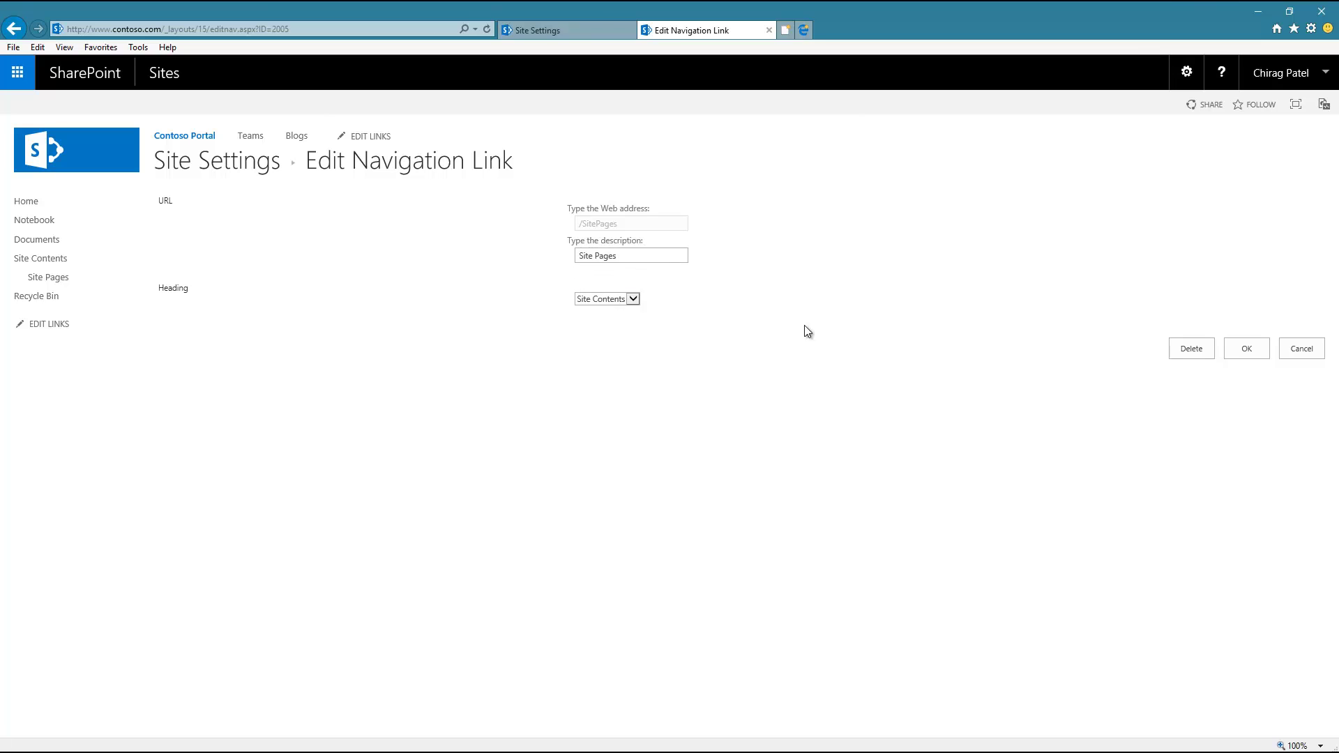
pyautogui.click(1296, 348)
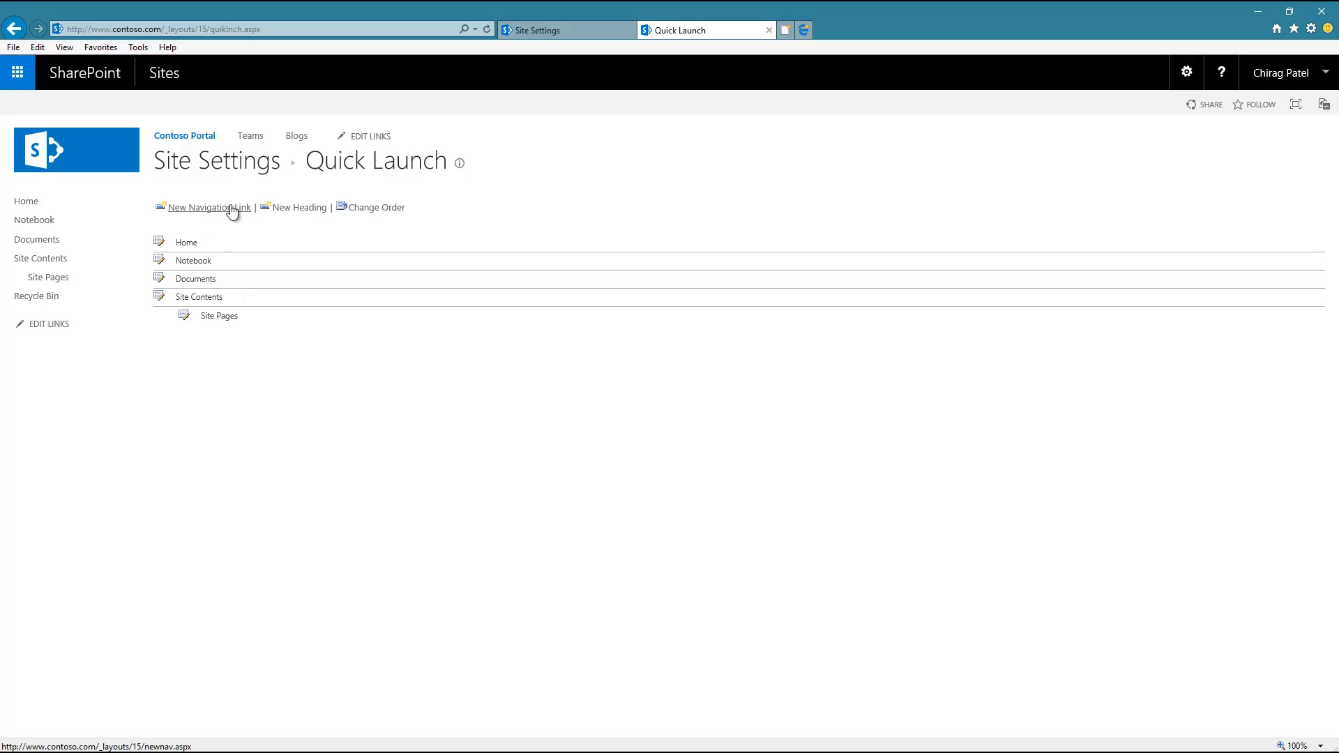
# Step: Reorder the Contoso Portal's Quick Launch by moving Documents to position 2, above Notebook, and save the order
pyautogui.click(366, 212)
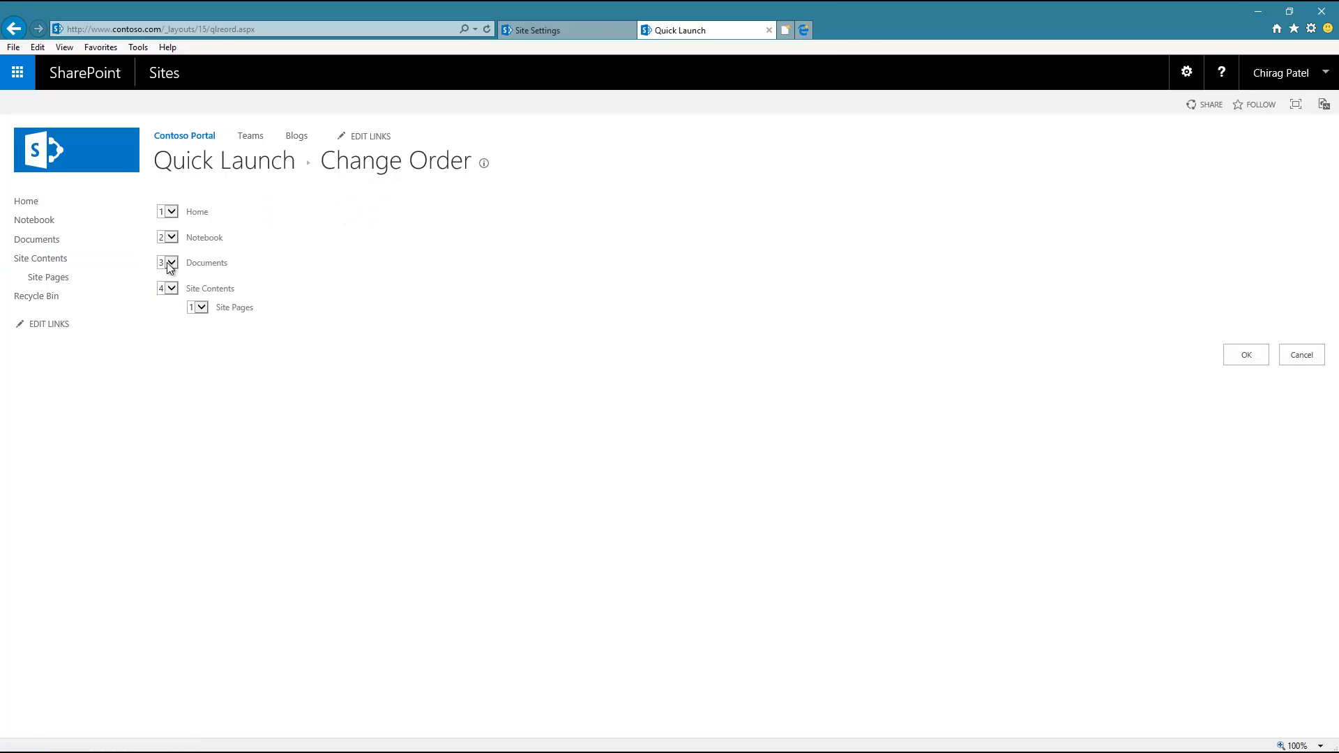
pyautogui.click(171, 263)
pyautogui.click(167, 249)
pyautogui.click(1247, 356)
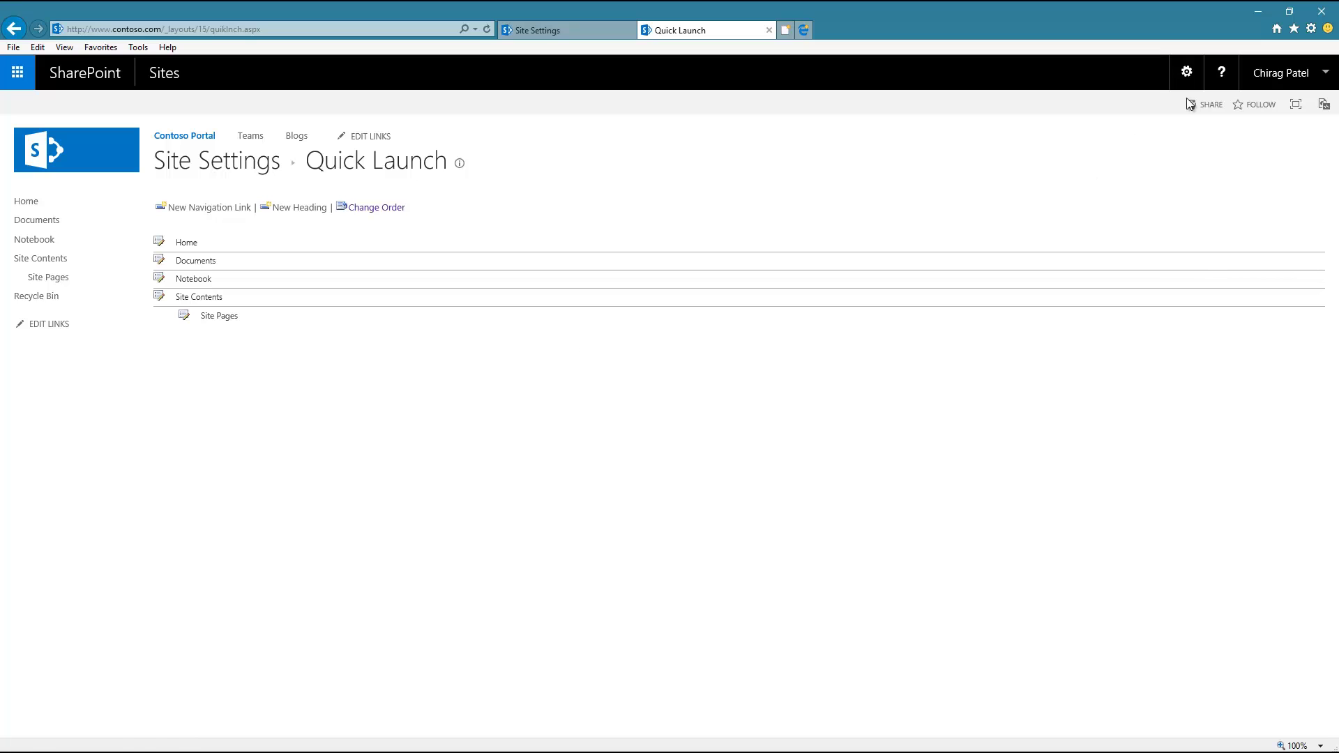
# Step: Enable Tree View for the Contoso Portal site in addition to Quick Launch, and save the setting
pyautogui.click(1186, 73)
pyautogui.click(1109, 246)
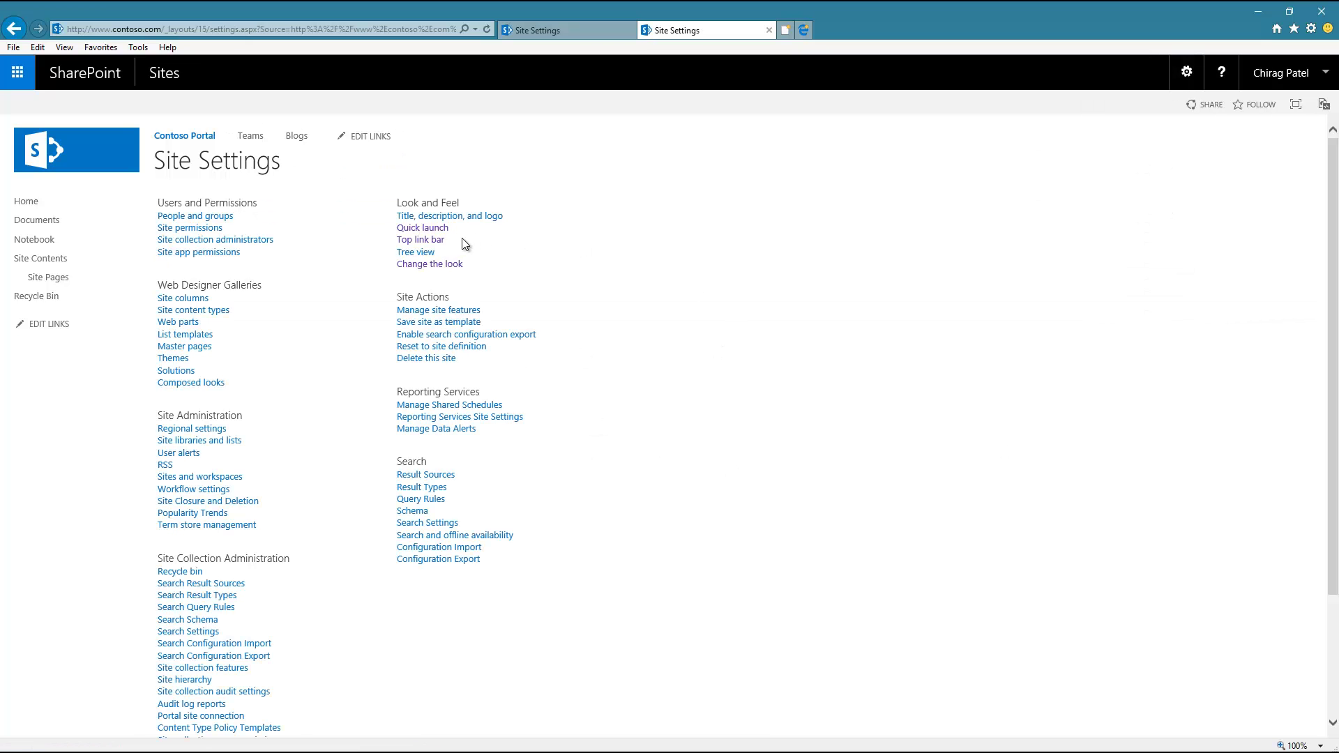
pyautogui.click(422, 254)
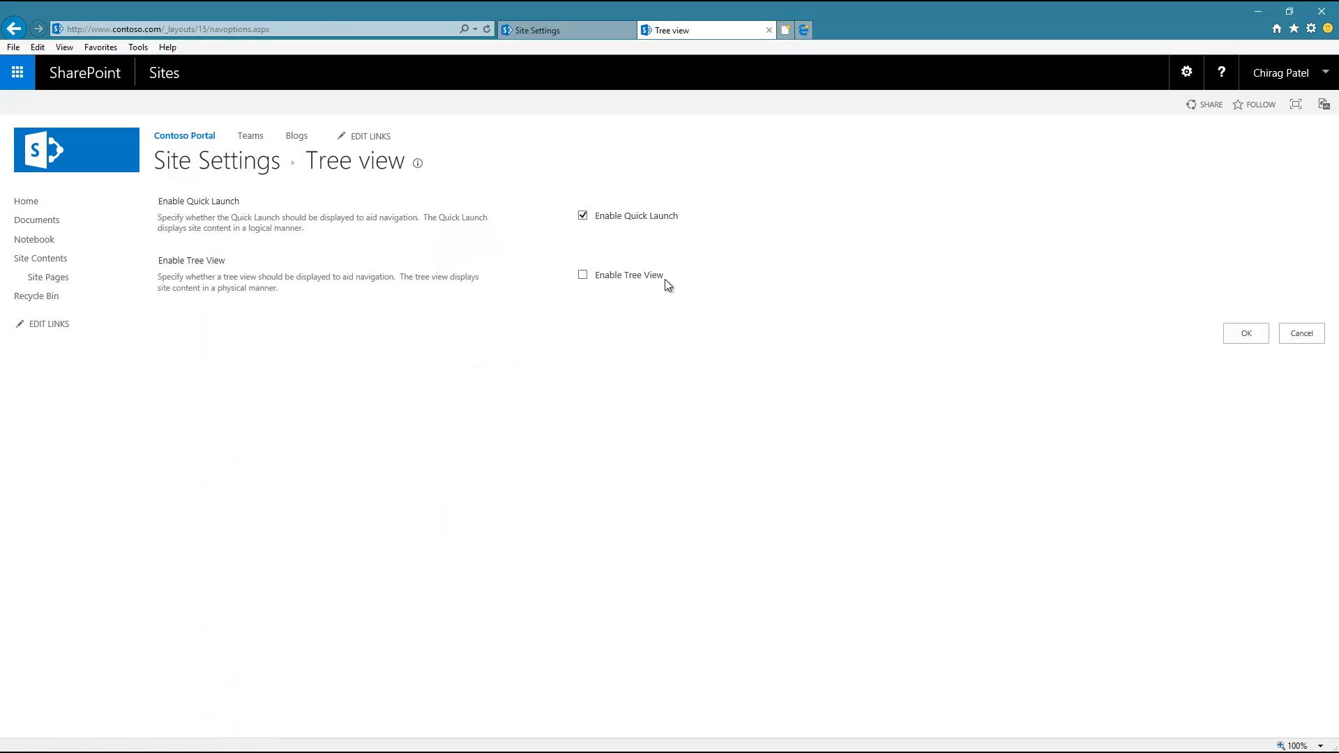
pyautogui.click(1248, 335)
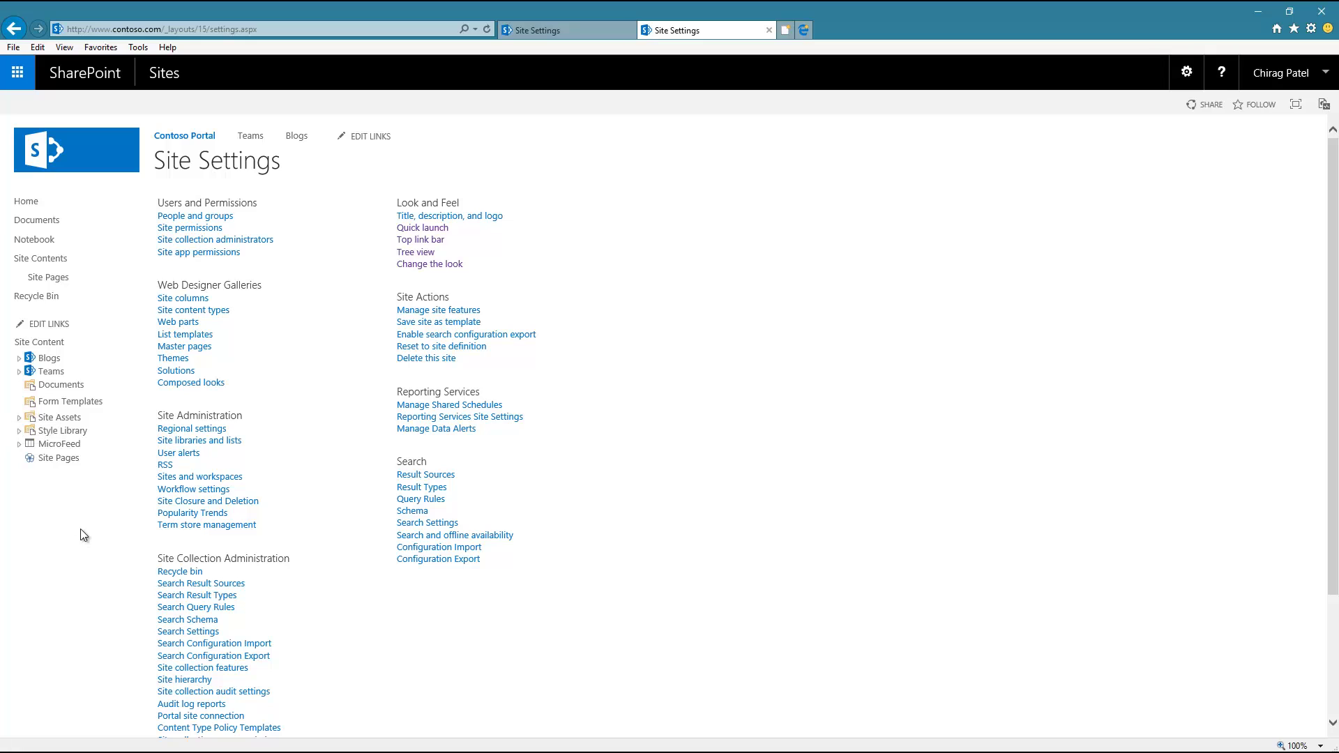
# Step: Expand Blogs and its User Adoption subsite in the site content tree, and open User Adoption's Categories list
pyautogui.click(20, 361)
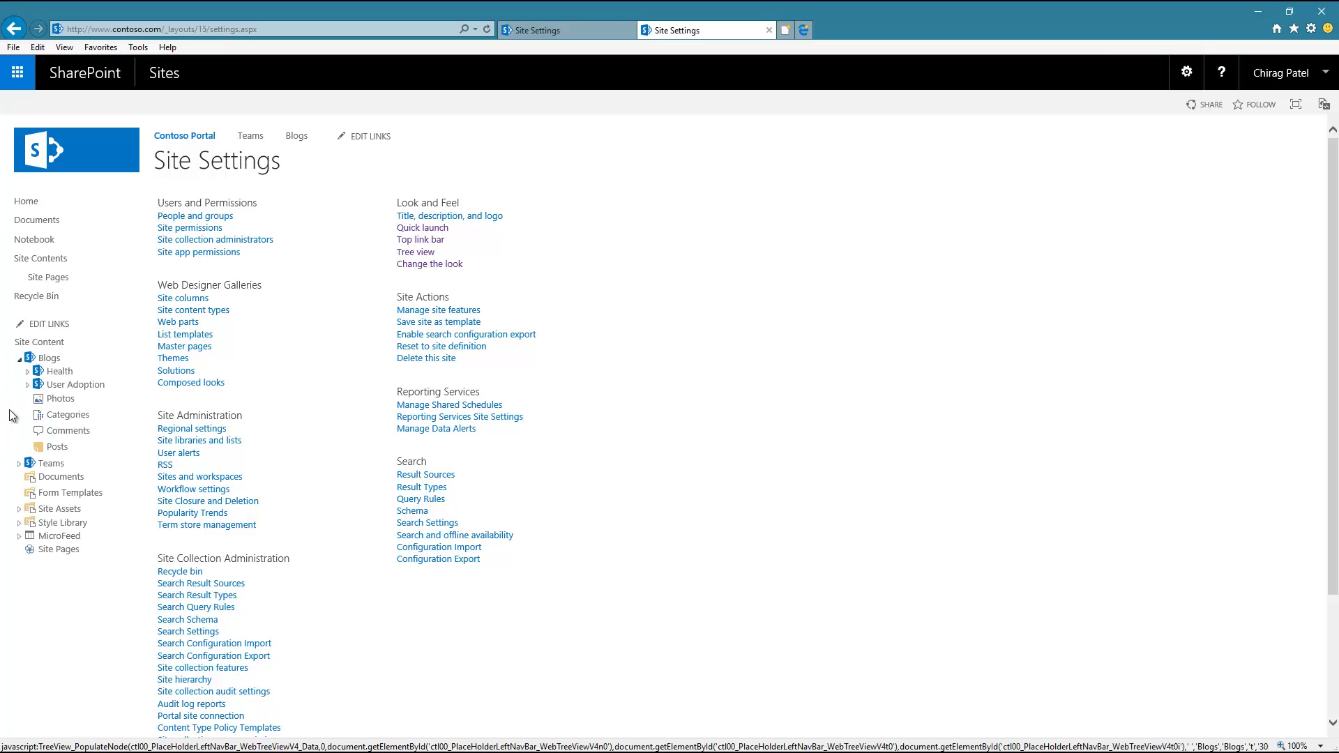
pyautogui.click(27, 387)
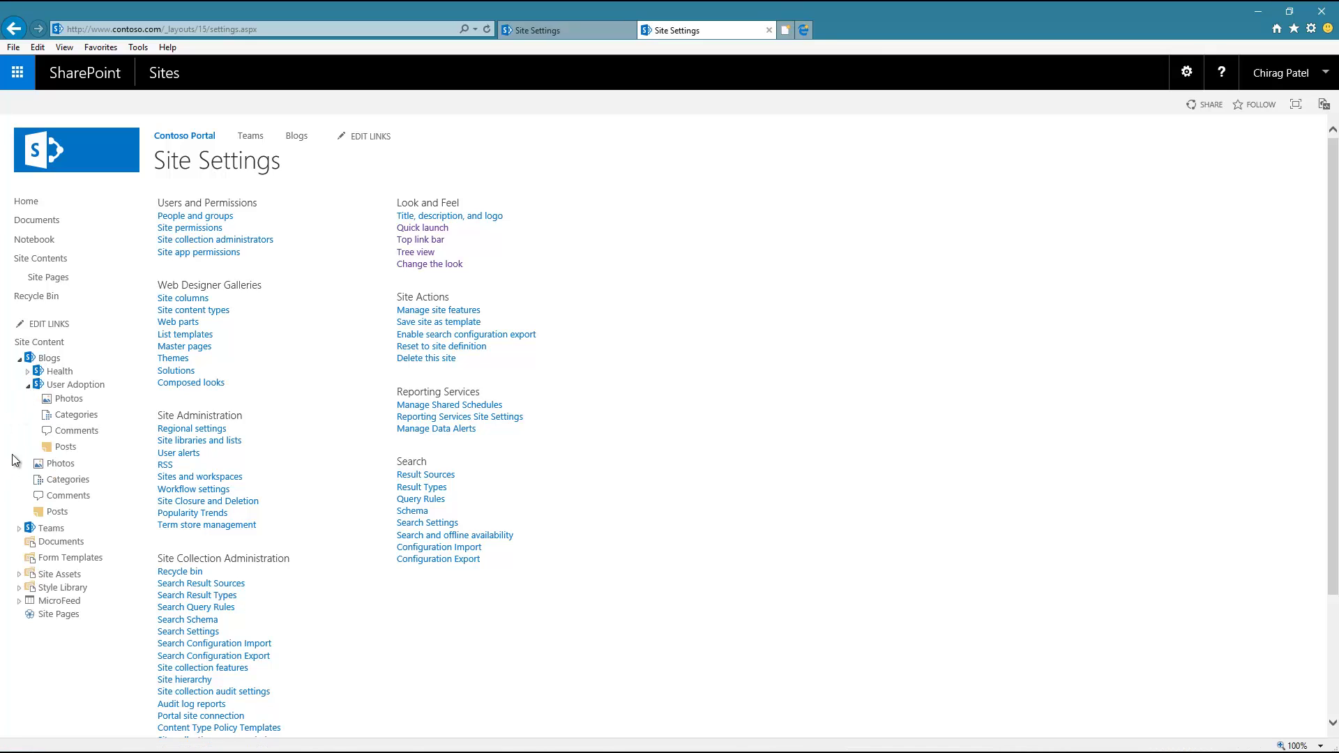
pyautogui.click(73, 416)
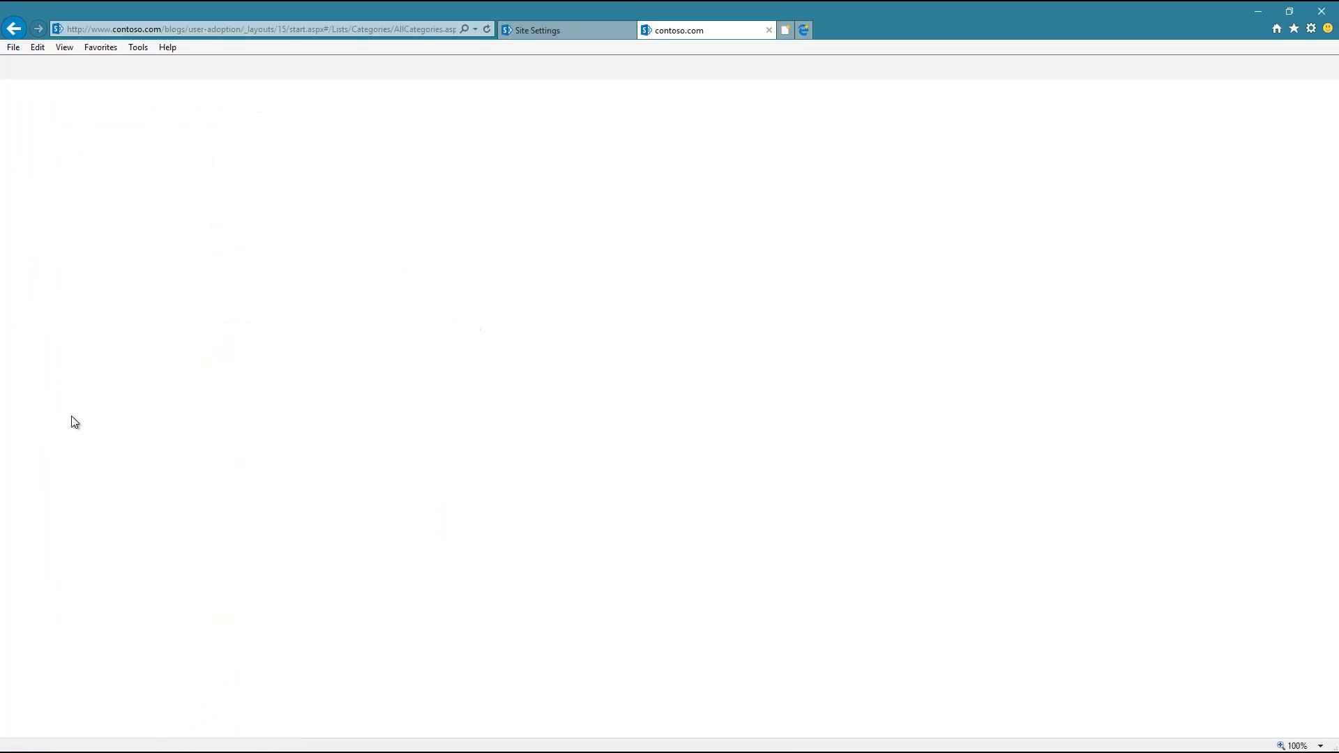